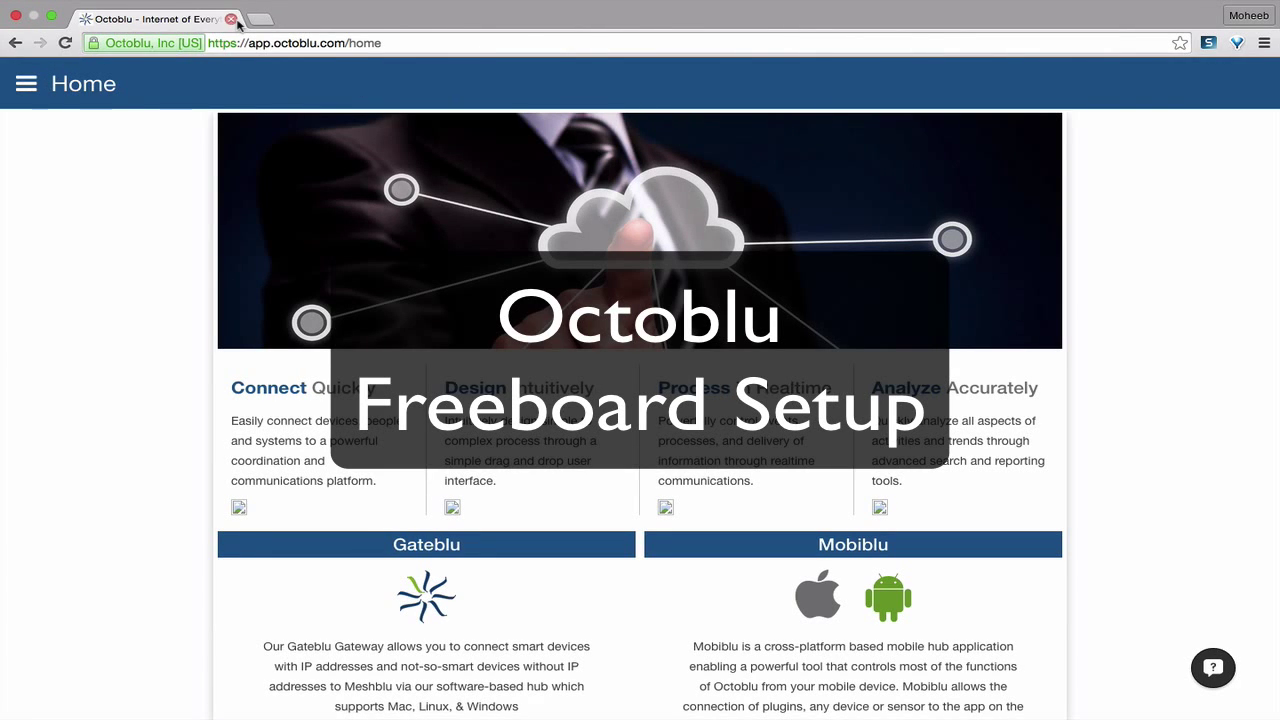
Open a second browser tab beside Octoblu for the freeboard.io homepage.
key(super+t)
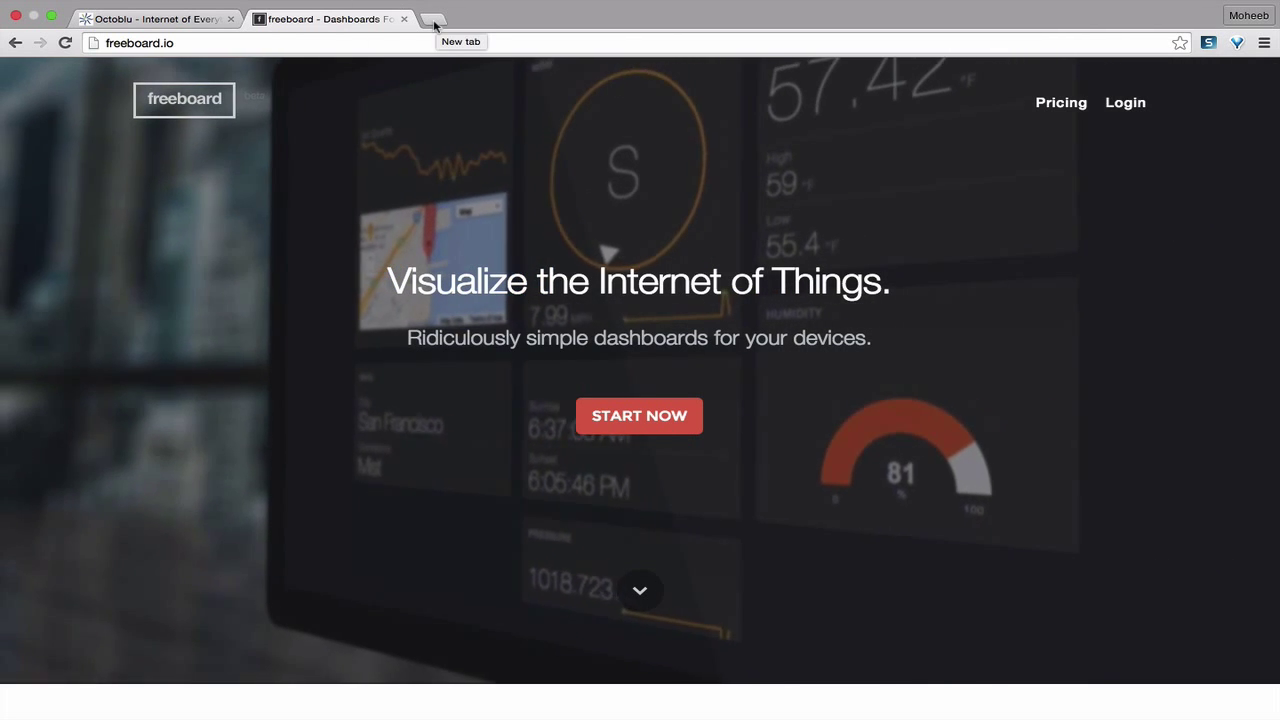
Load the github.com/octoblu/freeboard repository and scroll down to its Octoblu Usage README.
click(371, 43)
text(git)
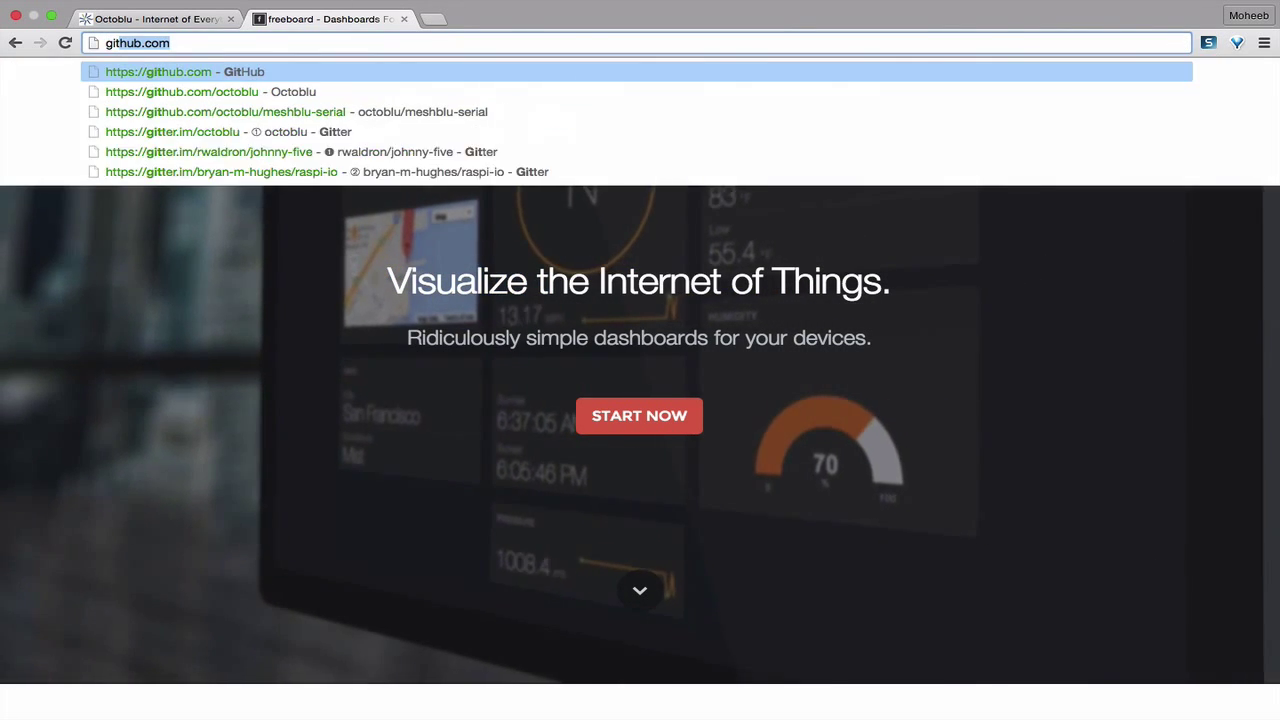
text(hu)
key(Down)
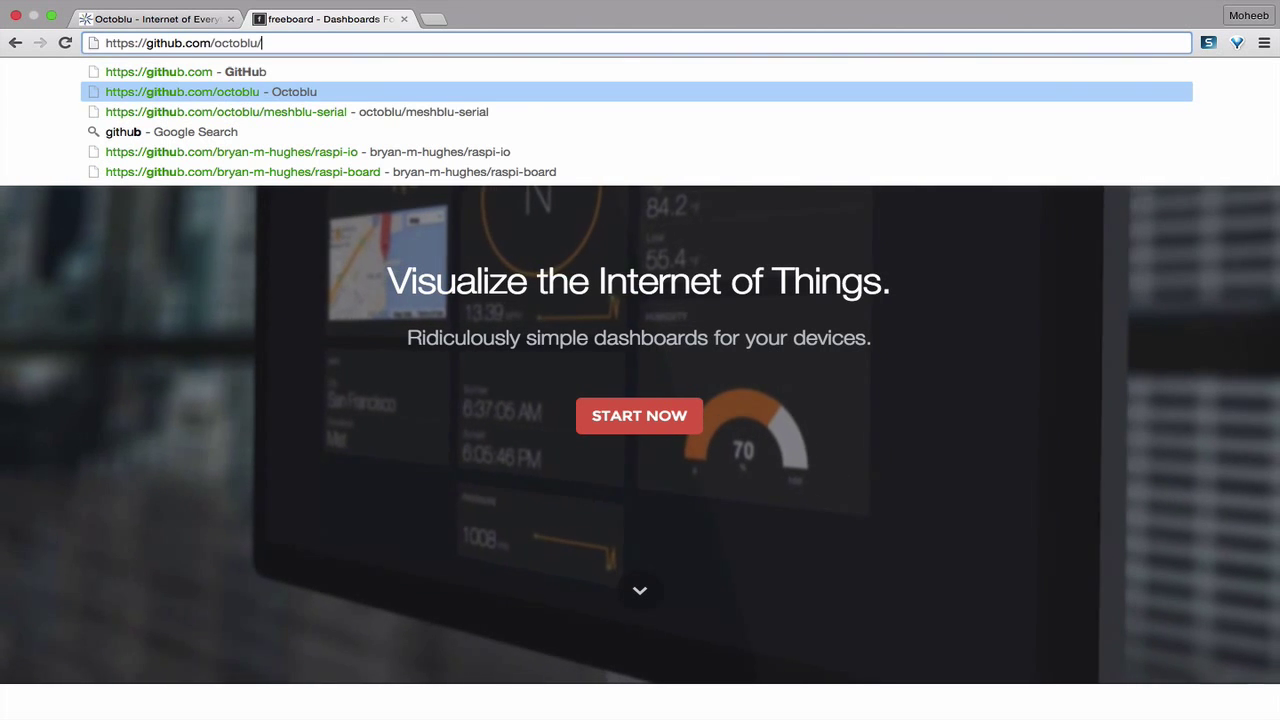
text(f)
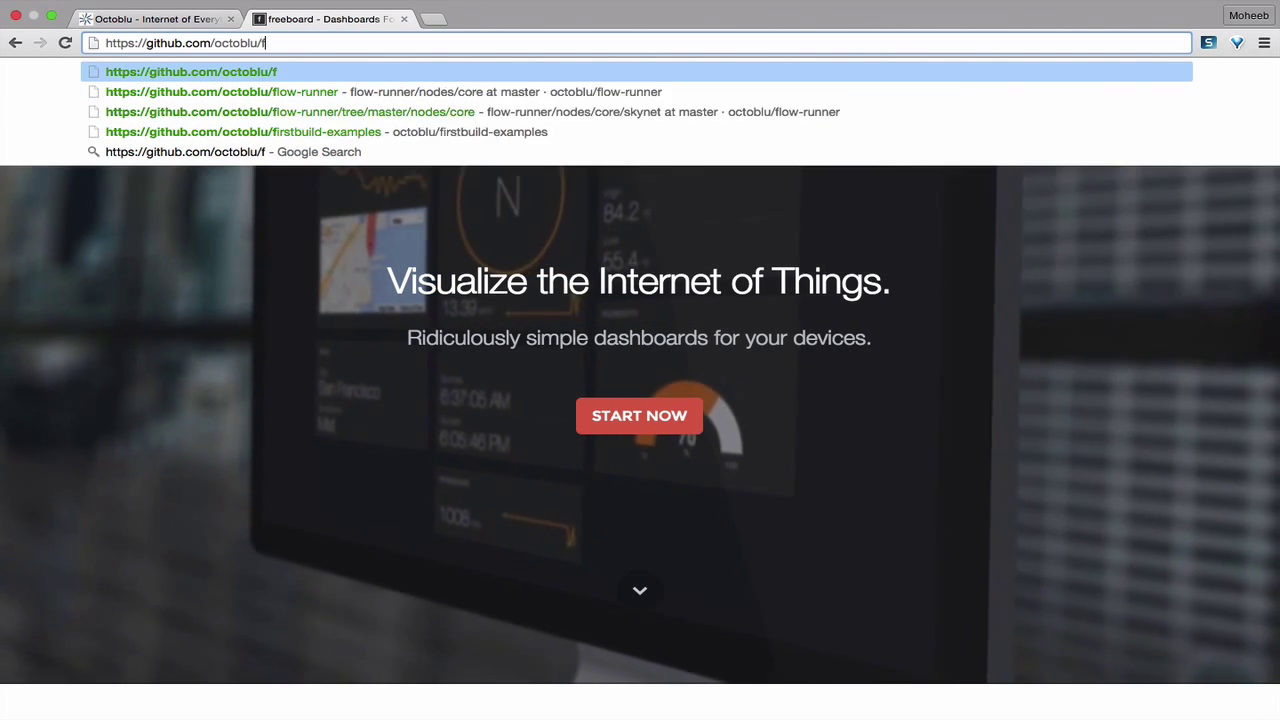
text(re)
key(Down)
key(Return)
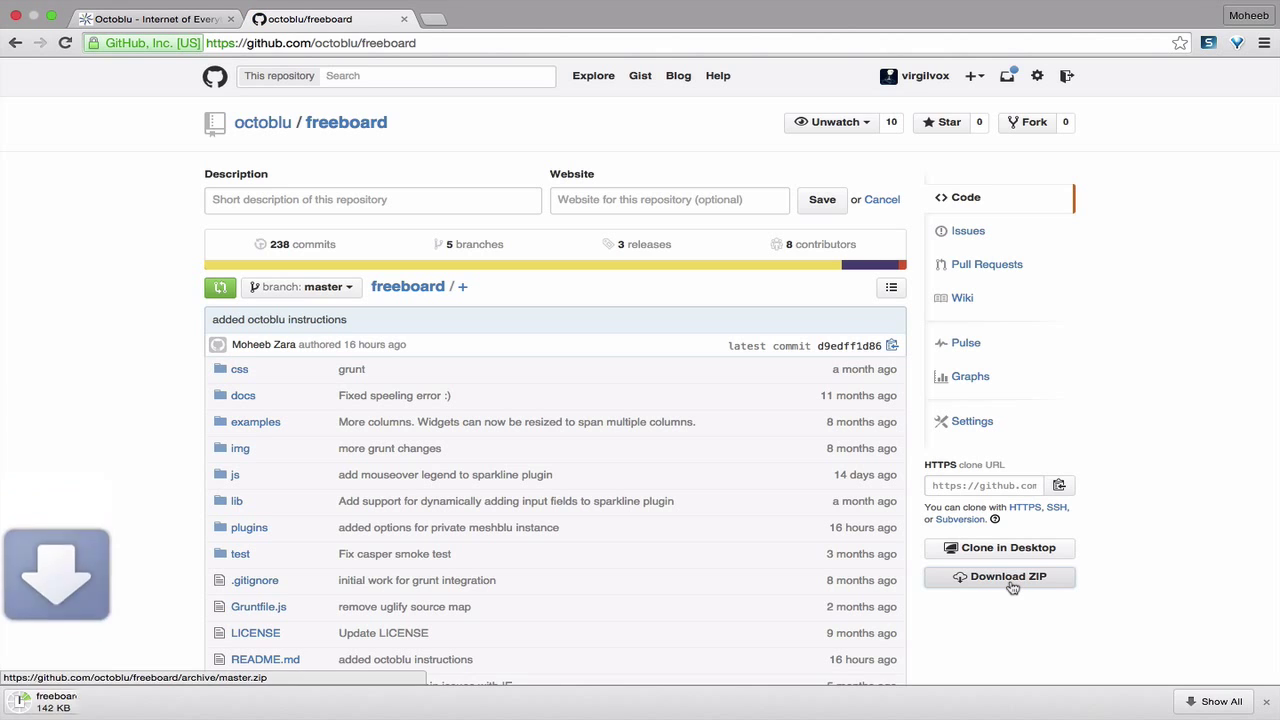
scroll(659, 372, down, 5)
scroll(659, 372, down, 3)
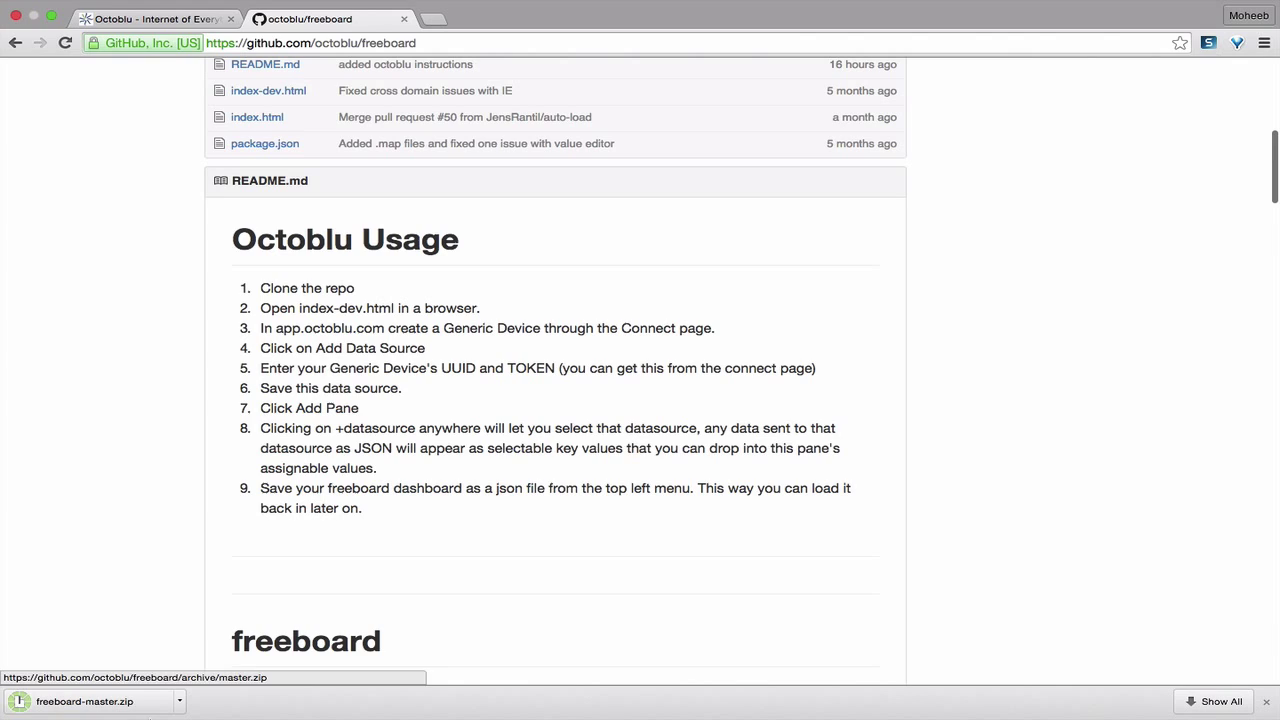
Bring the Finder Downloads window forward from the desktop space.
key(ctrl+Left)
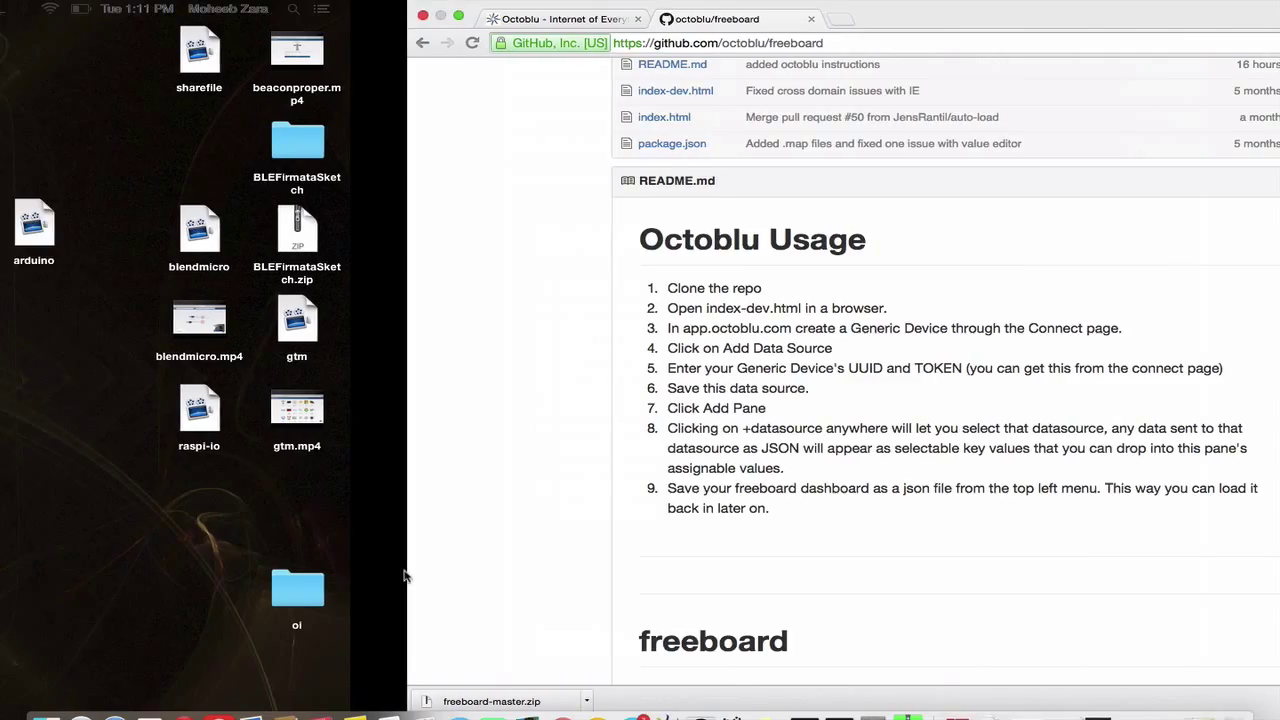
key(ctrl+Right)
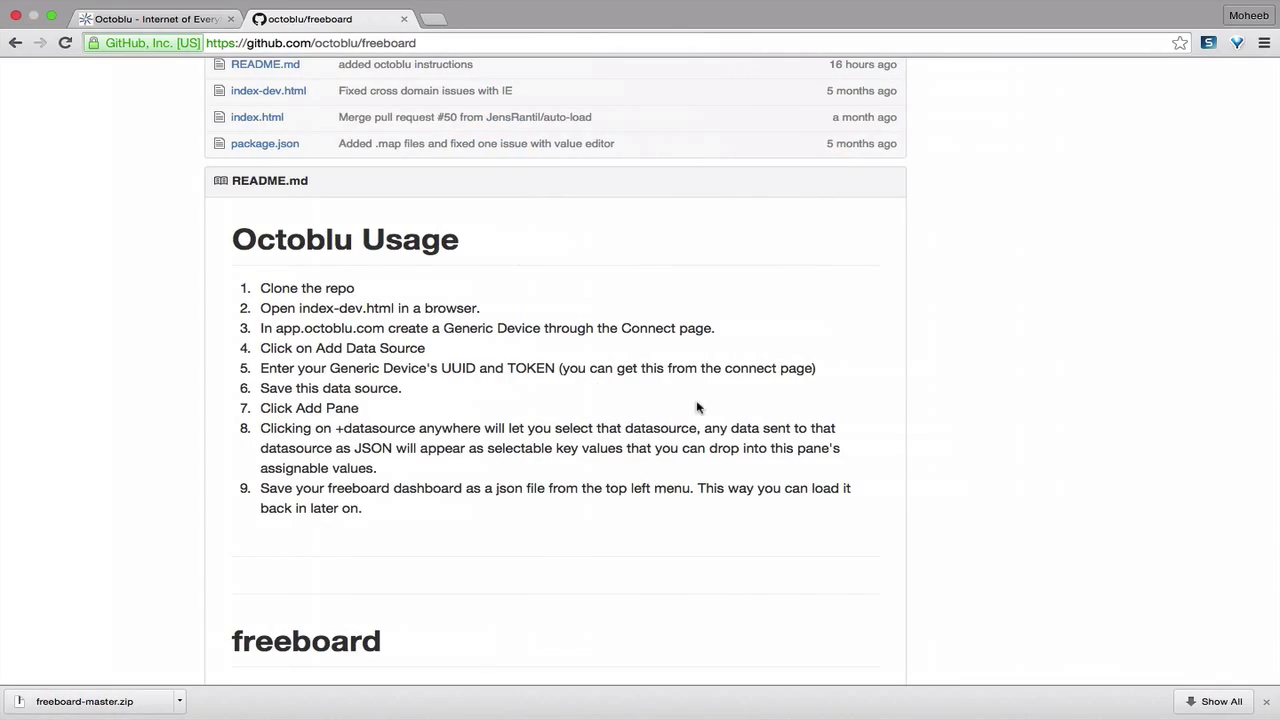
key(ctrl+Up)
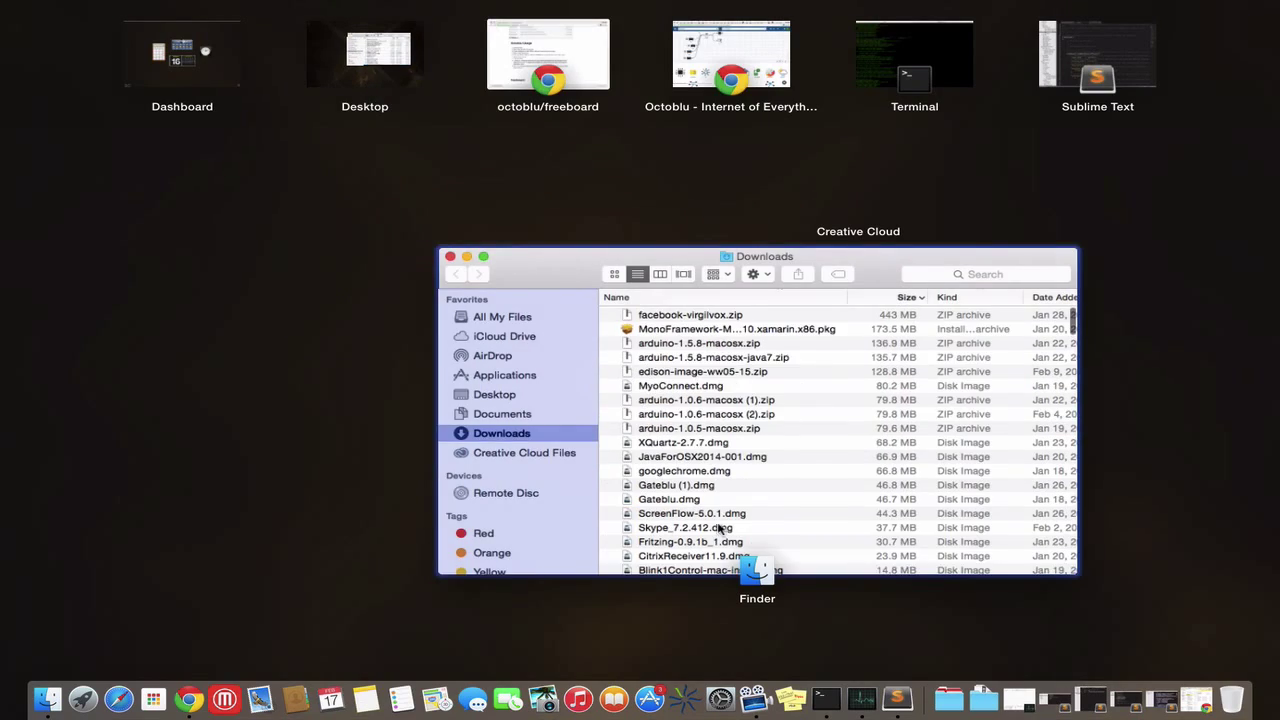
click(765, 502)
Open the unzipped freeboard-master folder and select index-dev.html.
scroll(760, 395, down, 8)
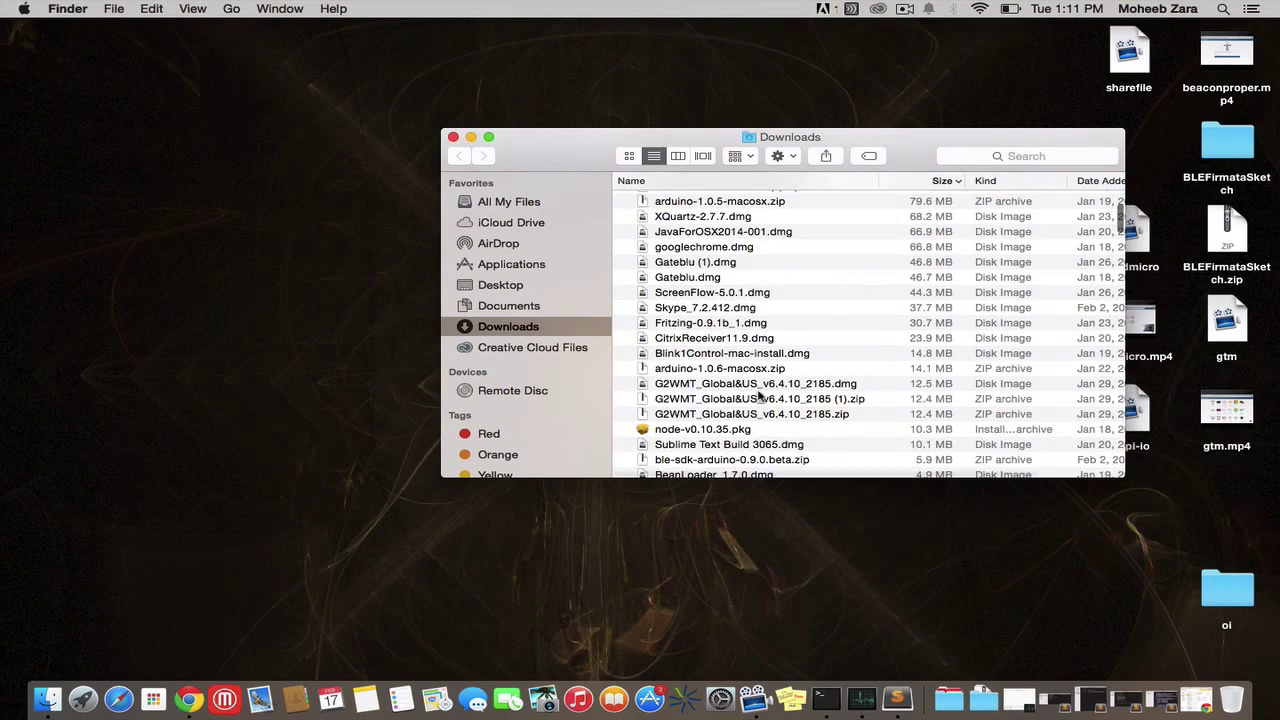
scroll(760, 395, up, 1)
key(f)
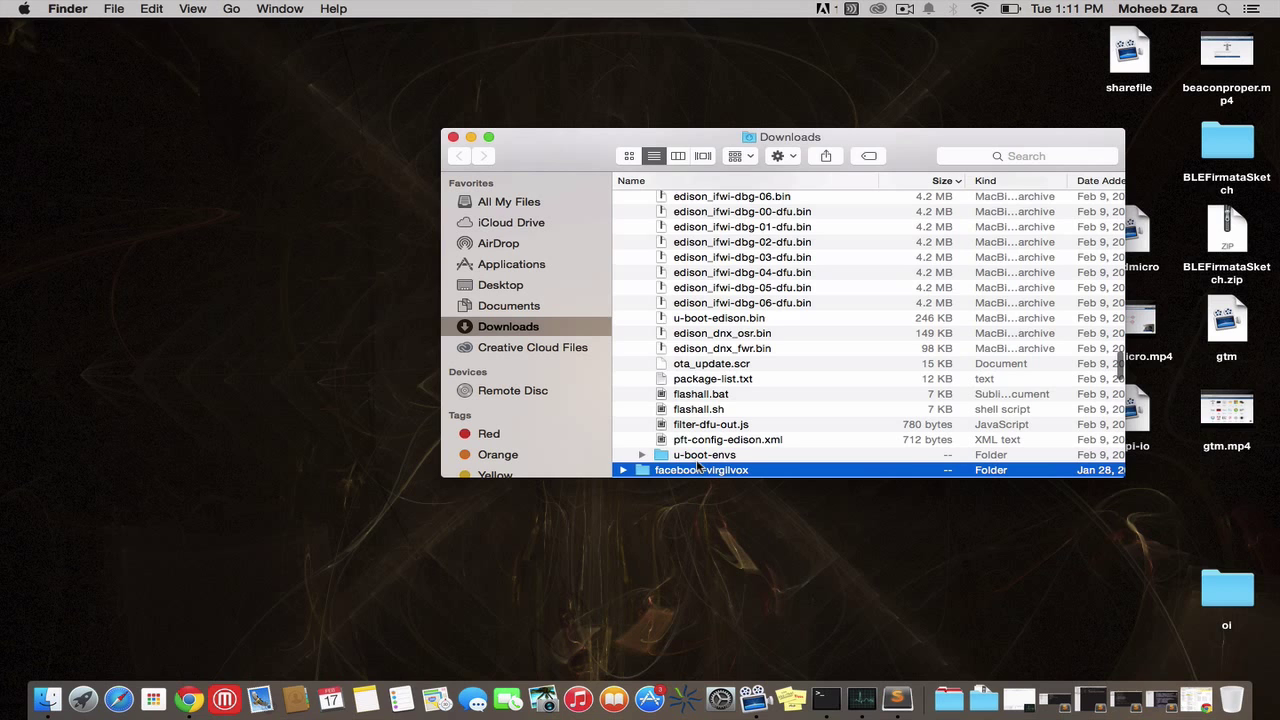
scroll(731, 447, down, 6)
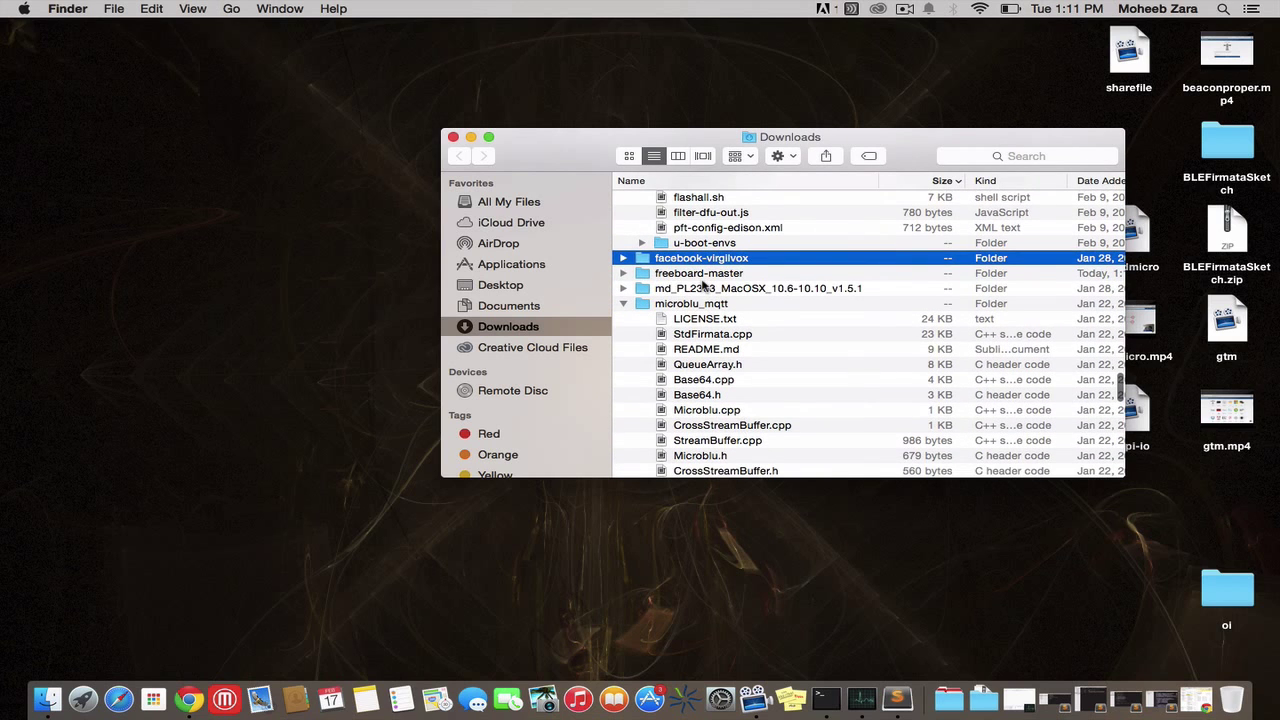
click(703, 275)
double_click(646, 275)
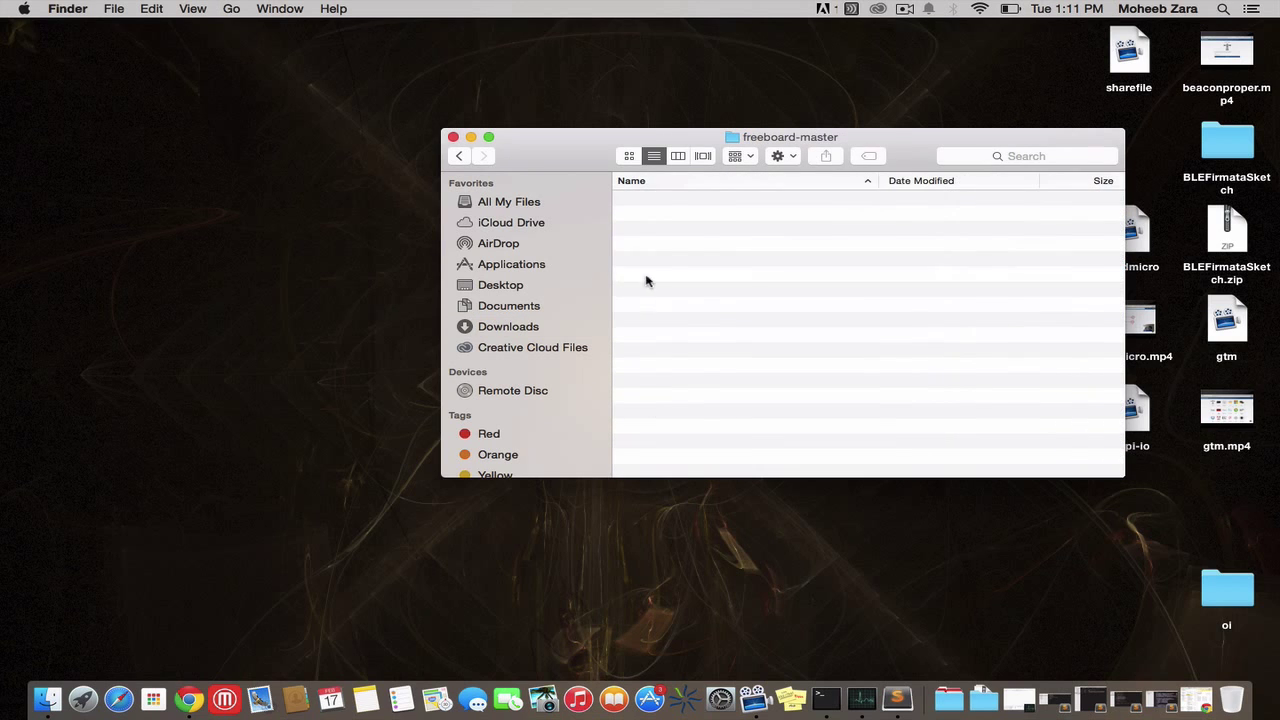
click(698, 282)
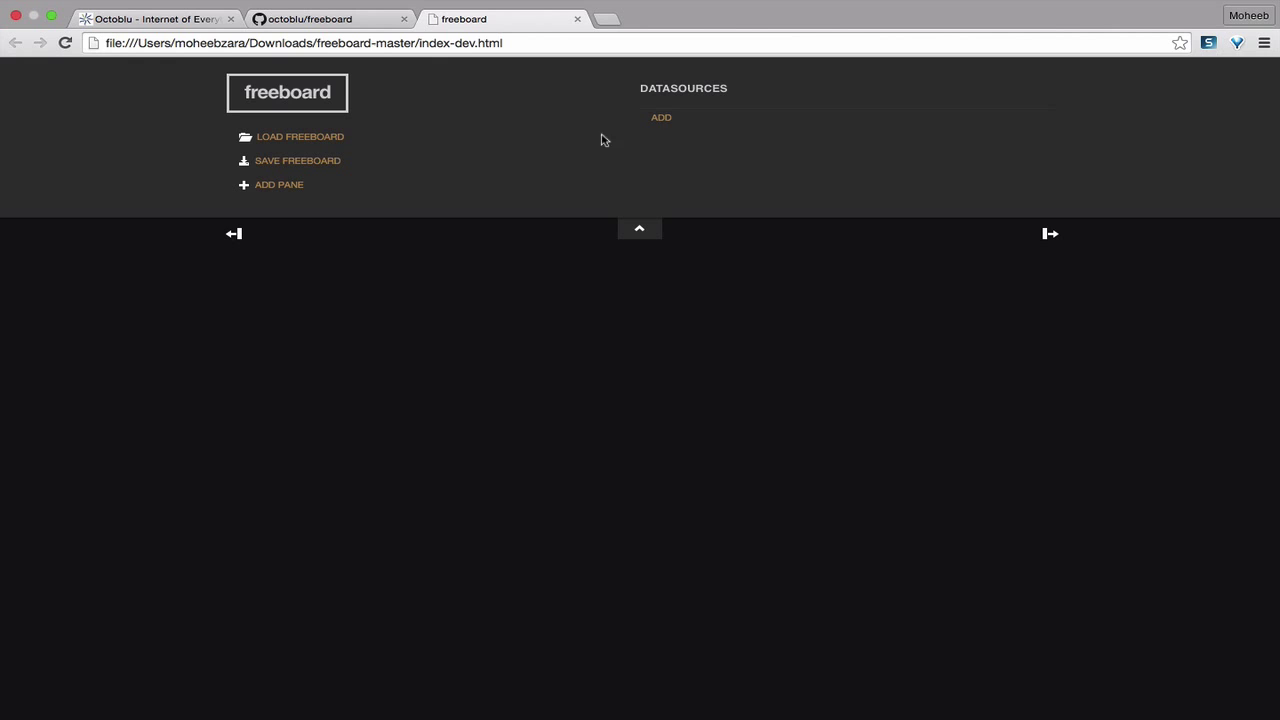
Add a new Octoblu-type datasource on the local dashboard and begin entering its name.
click(661, 120)
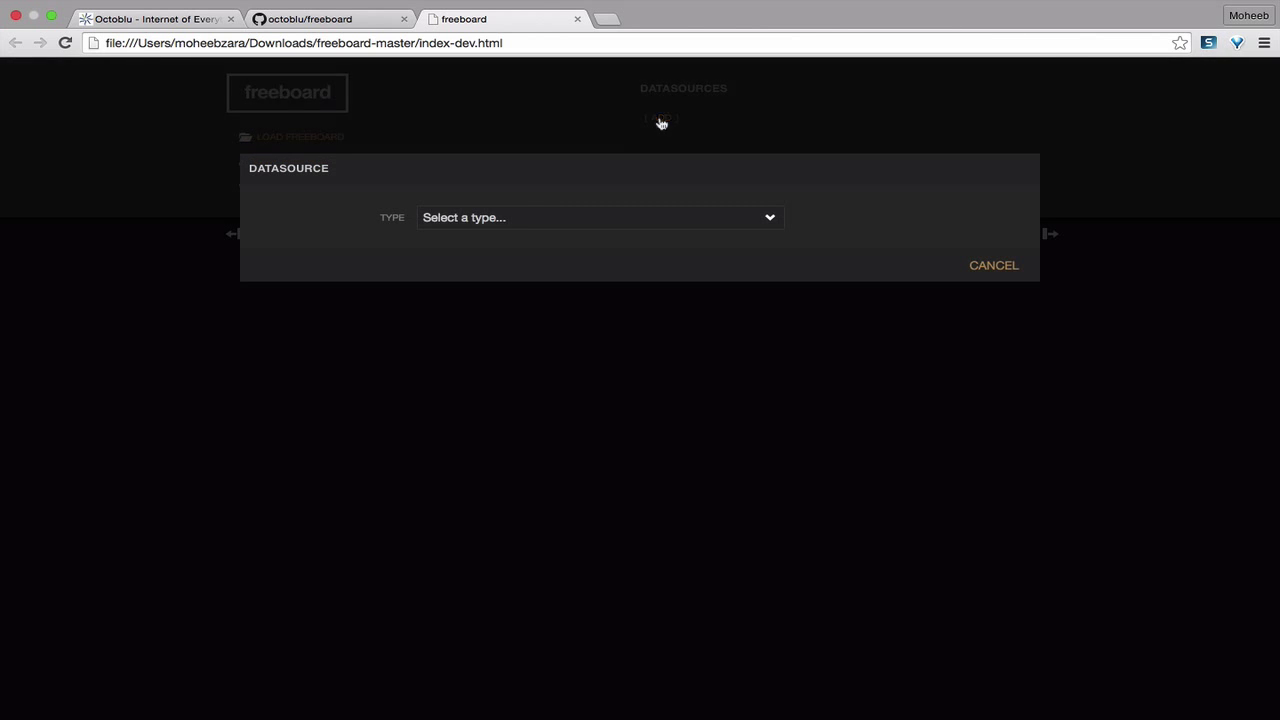
click(526, 218)
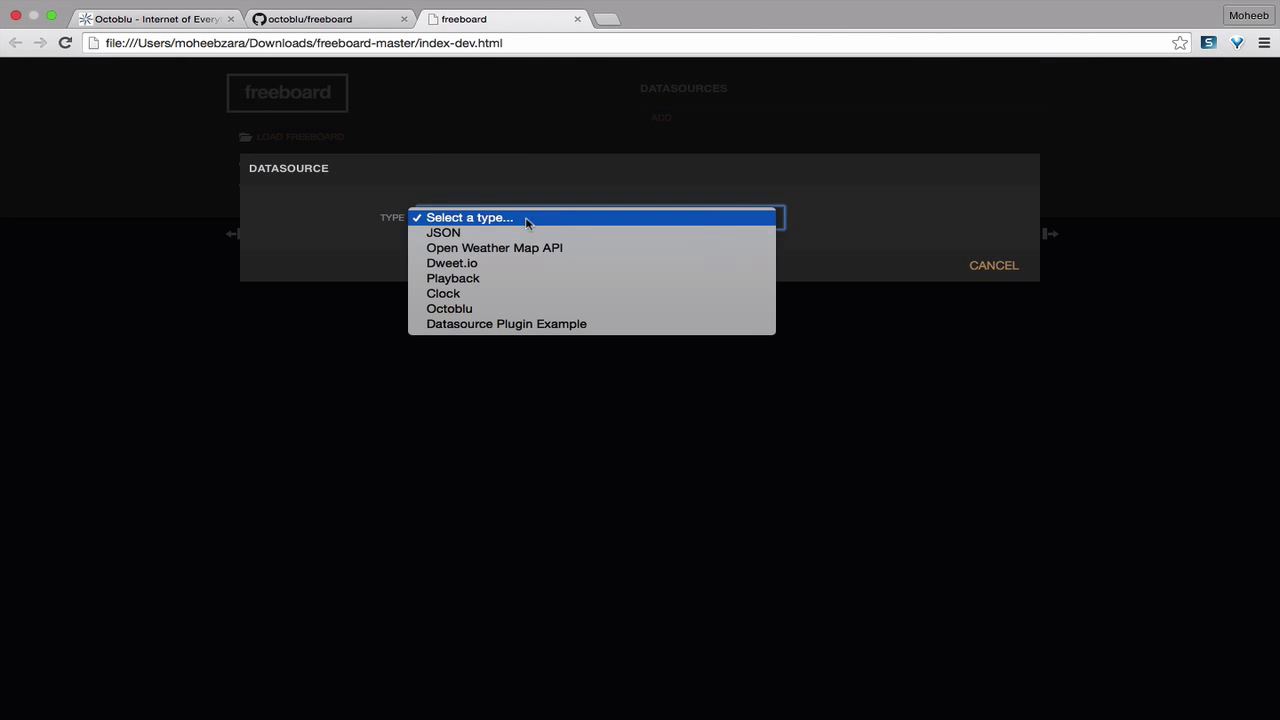
click(488, 309)
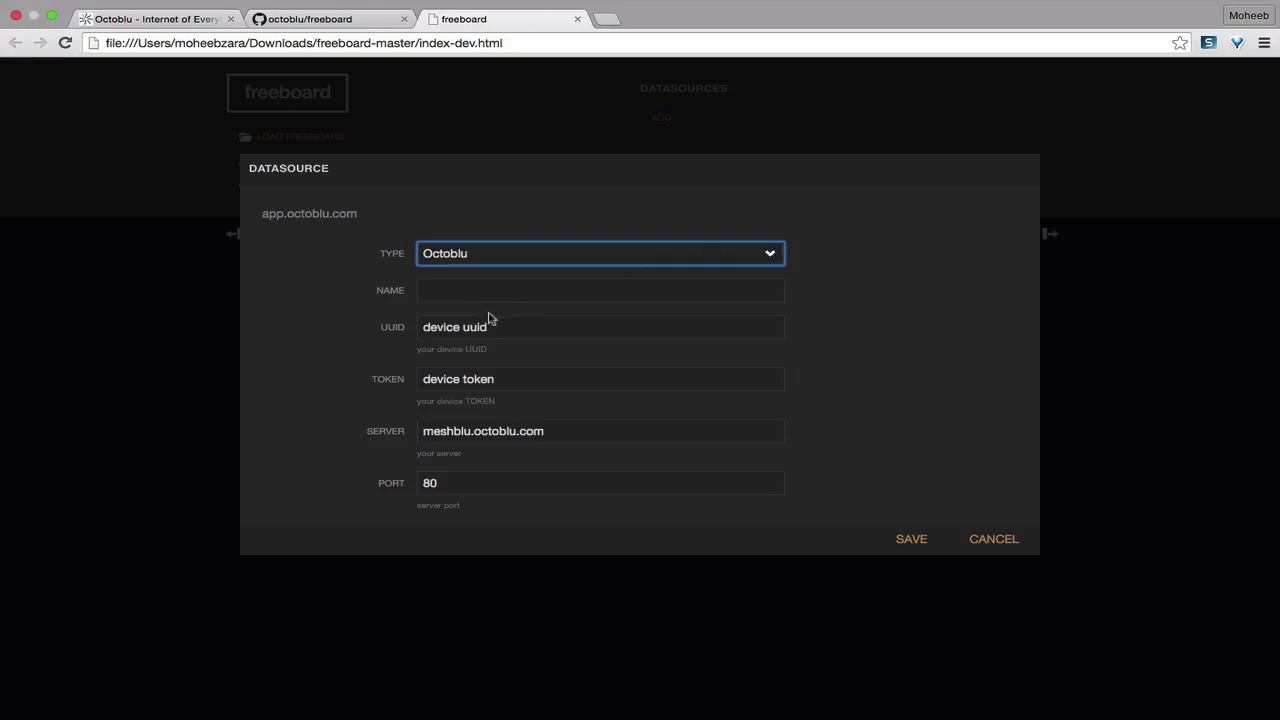
click(465, 292)
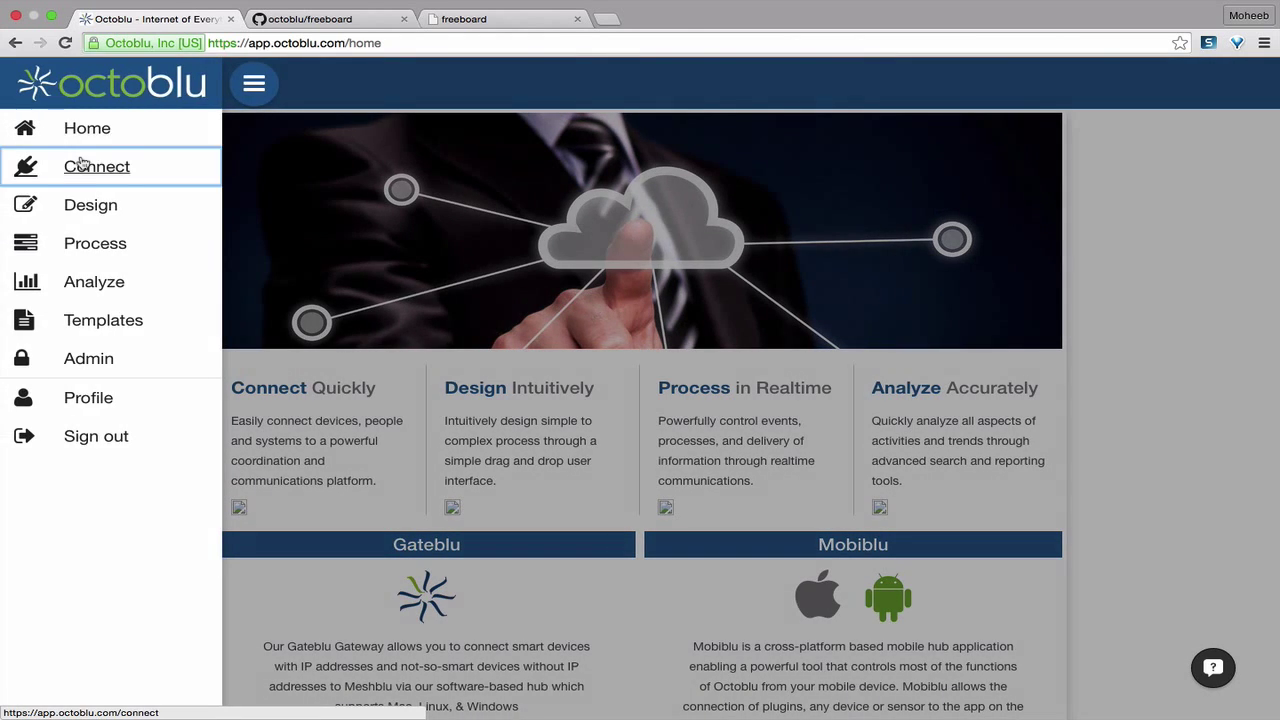
Add a Generic Device node named Freeboard from the Connect page.
click(80, 164)
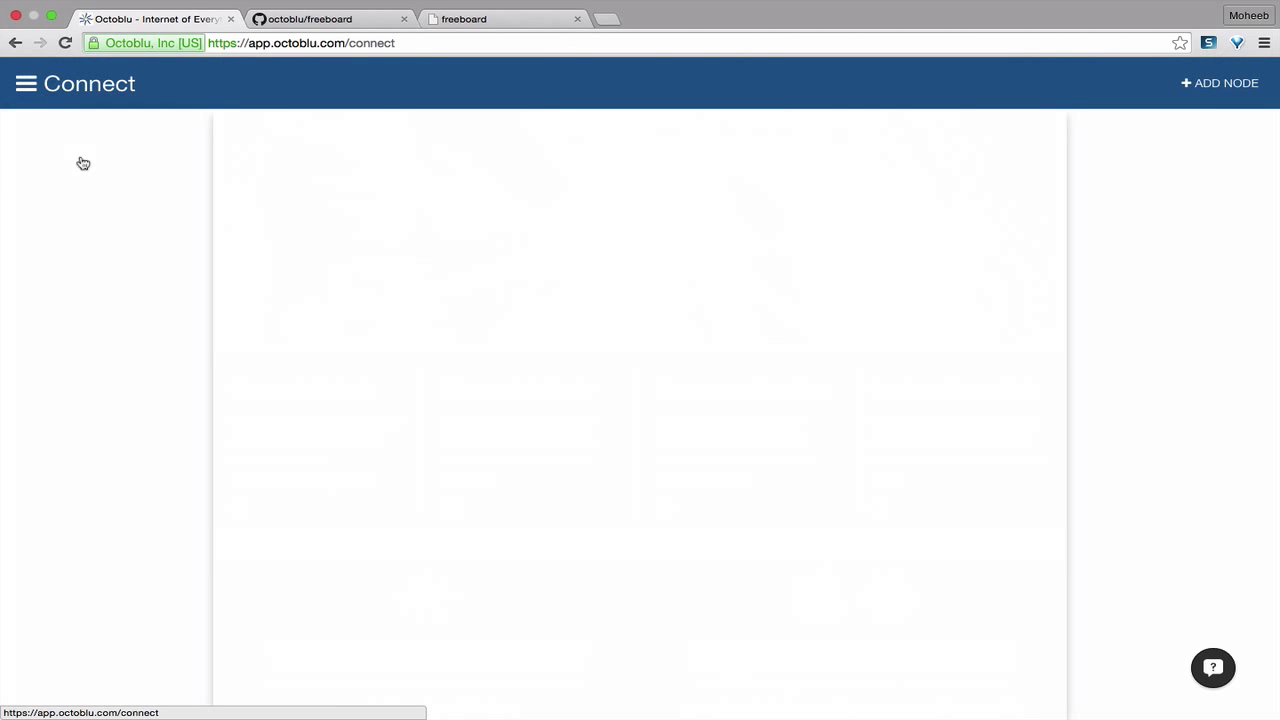
click(1212, 88)
click(632, 160)
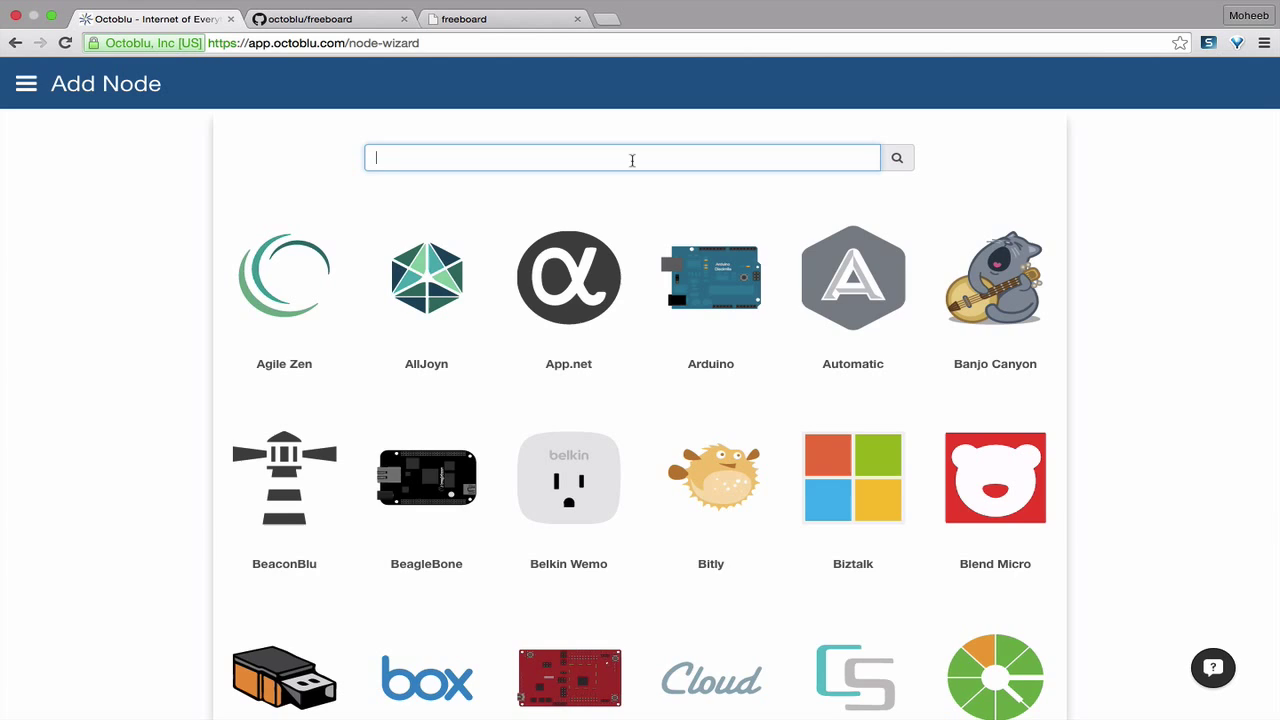
text(gen)
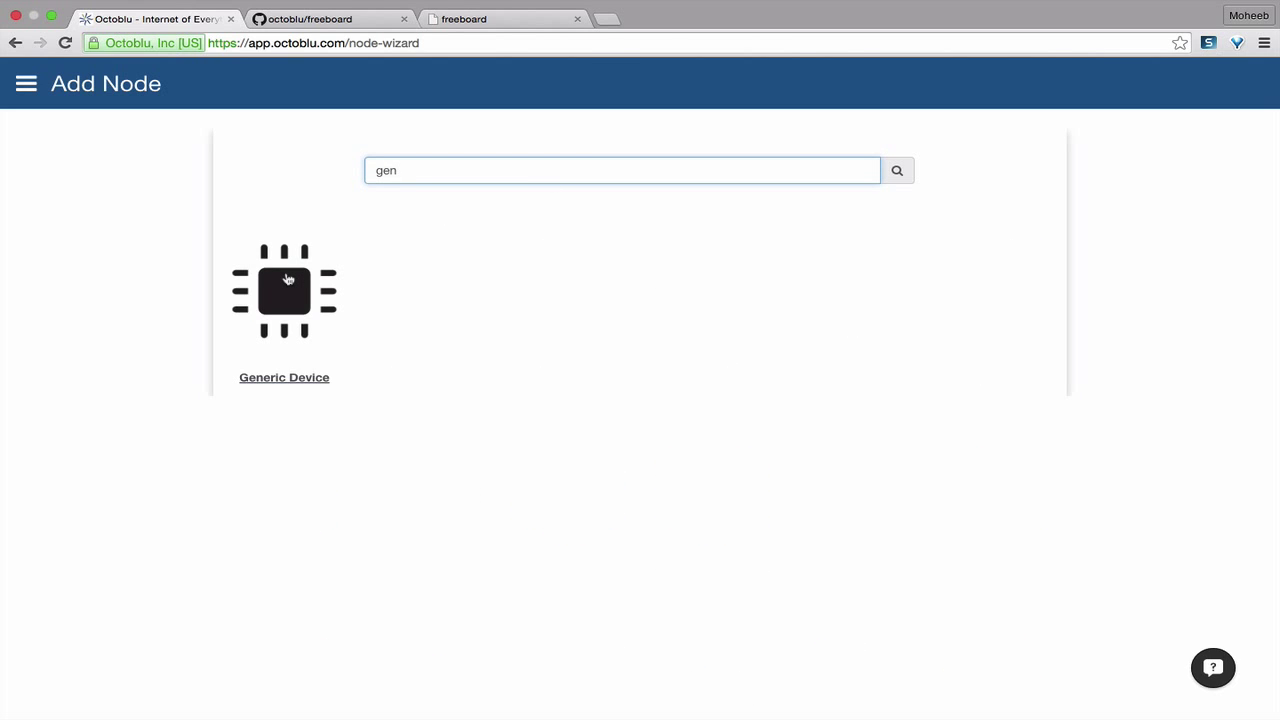
click(287, 279)
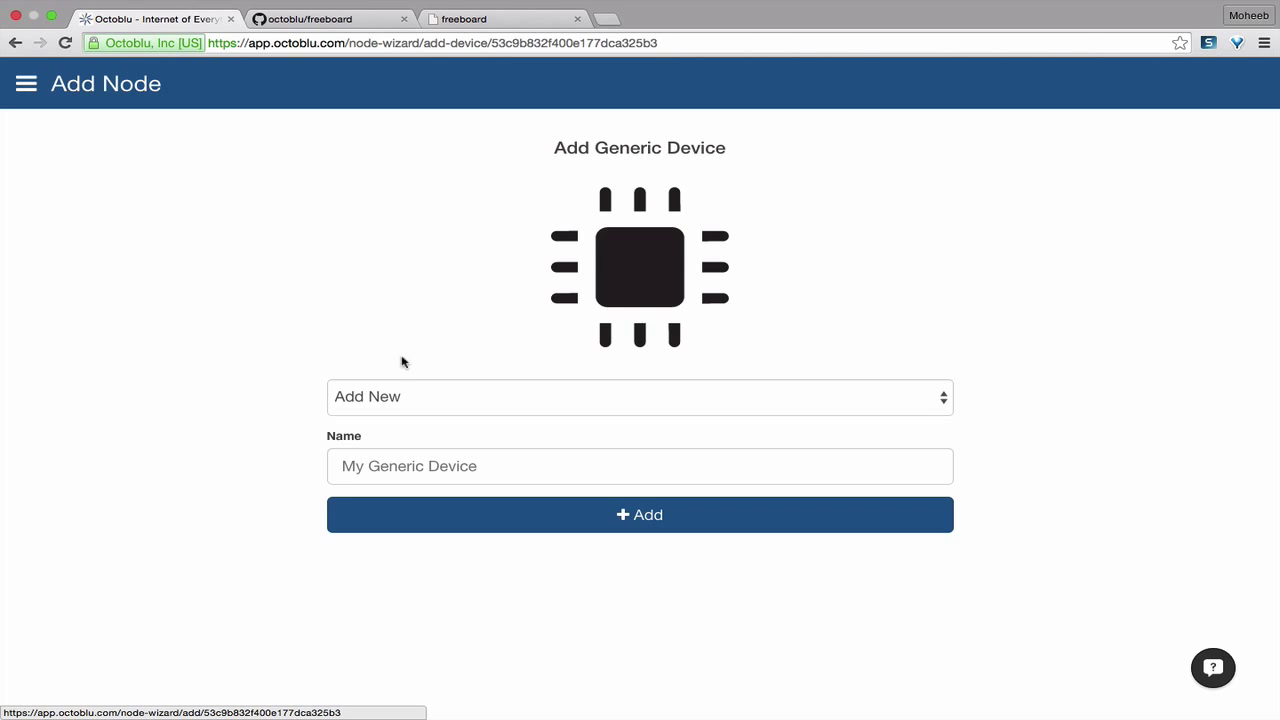
click(465, 466)
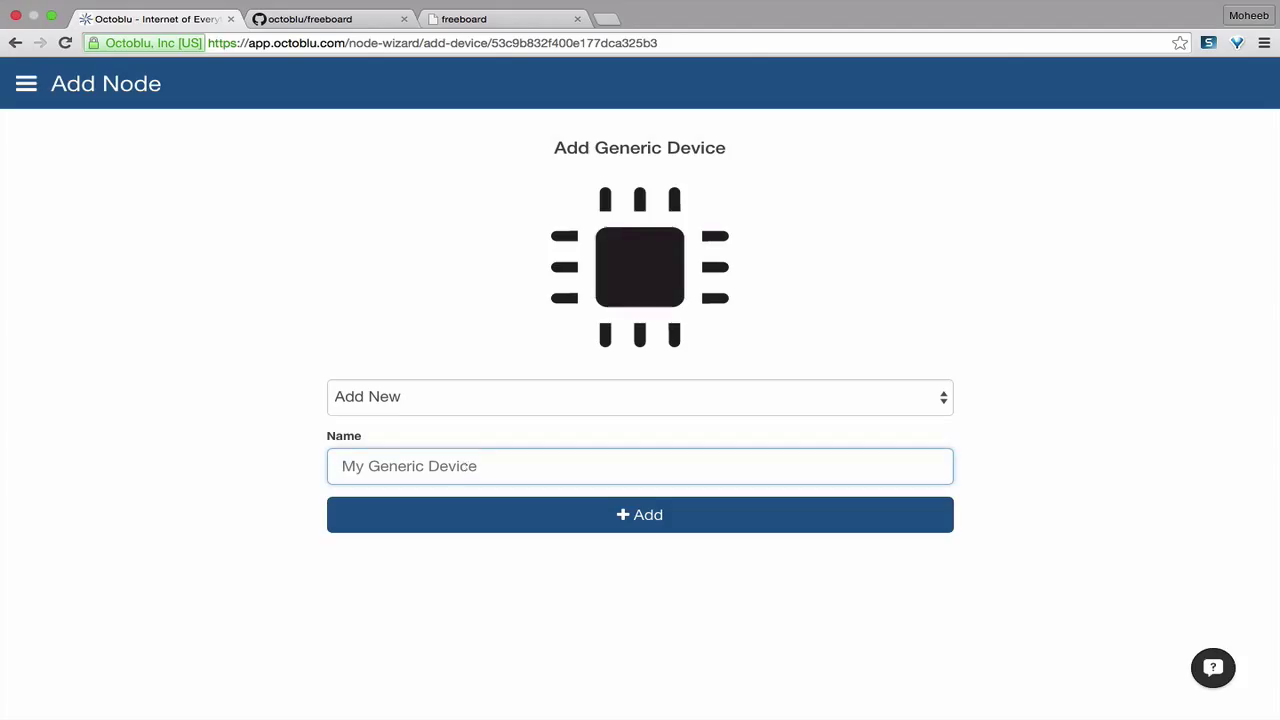
text(Freeboard)
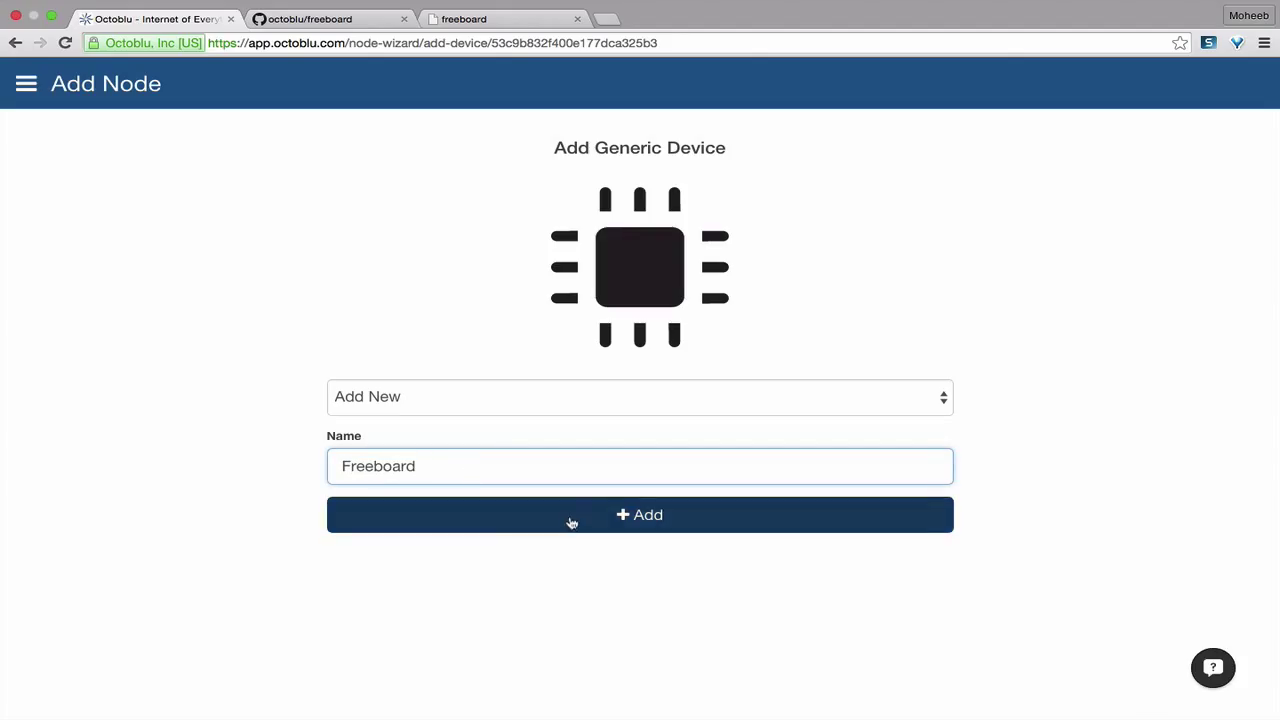
click(570, 518)
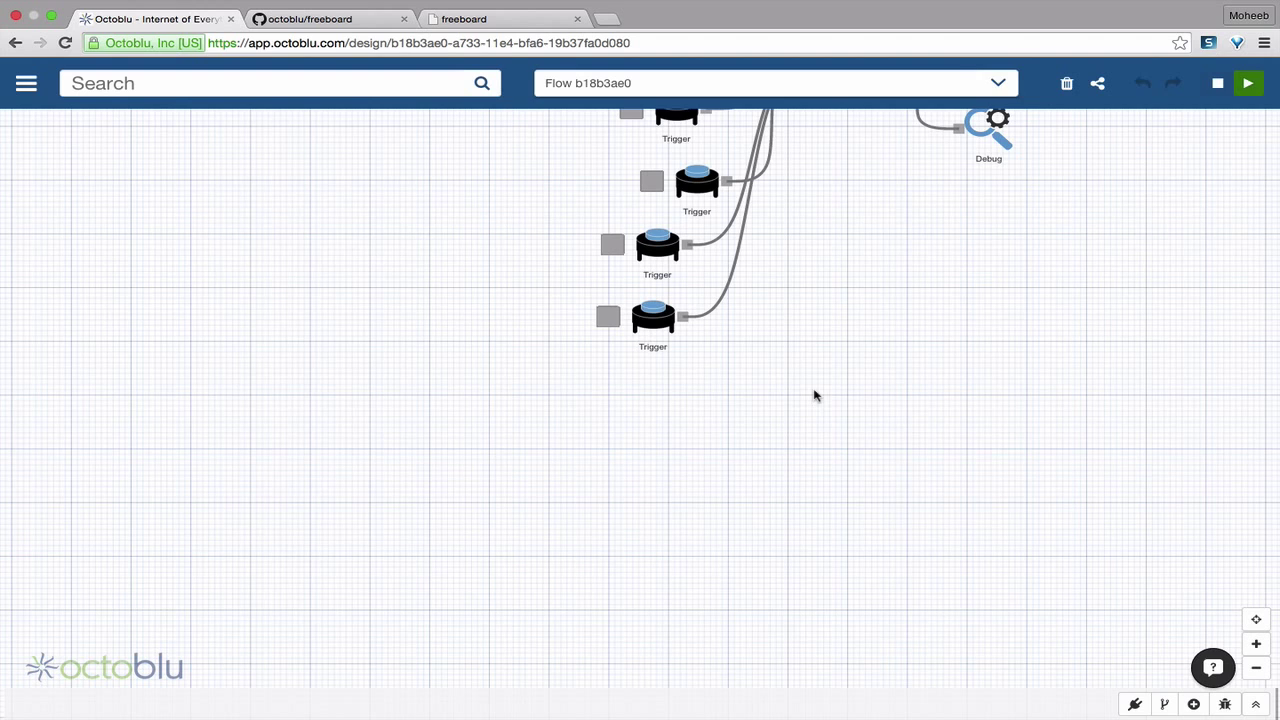
Create a new empty flow and rename it 'Freeboard Demo'.
click(995, 80)
click(830, 113)
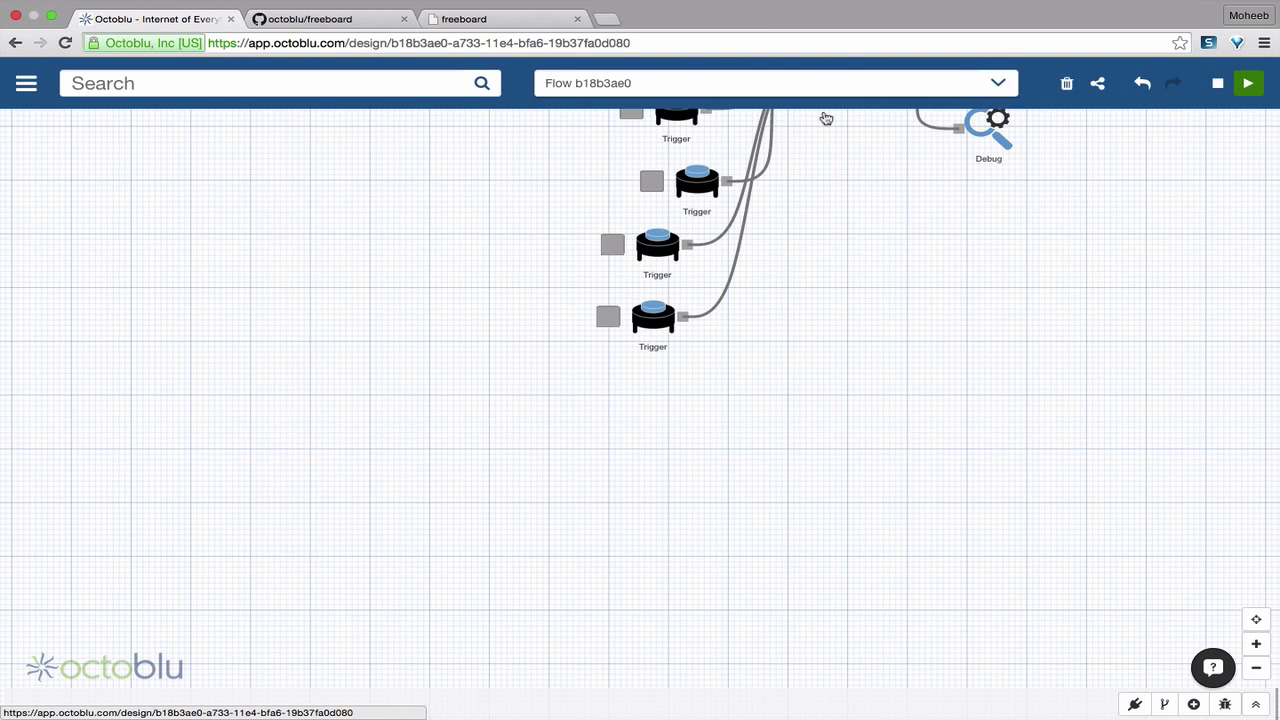
drag(679, 84, 428, 83)
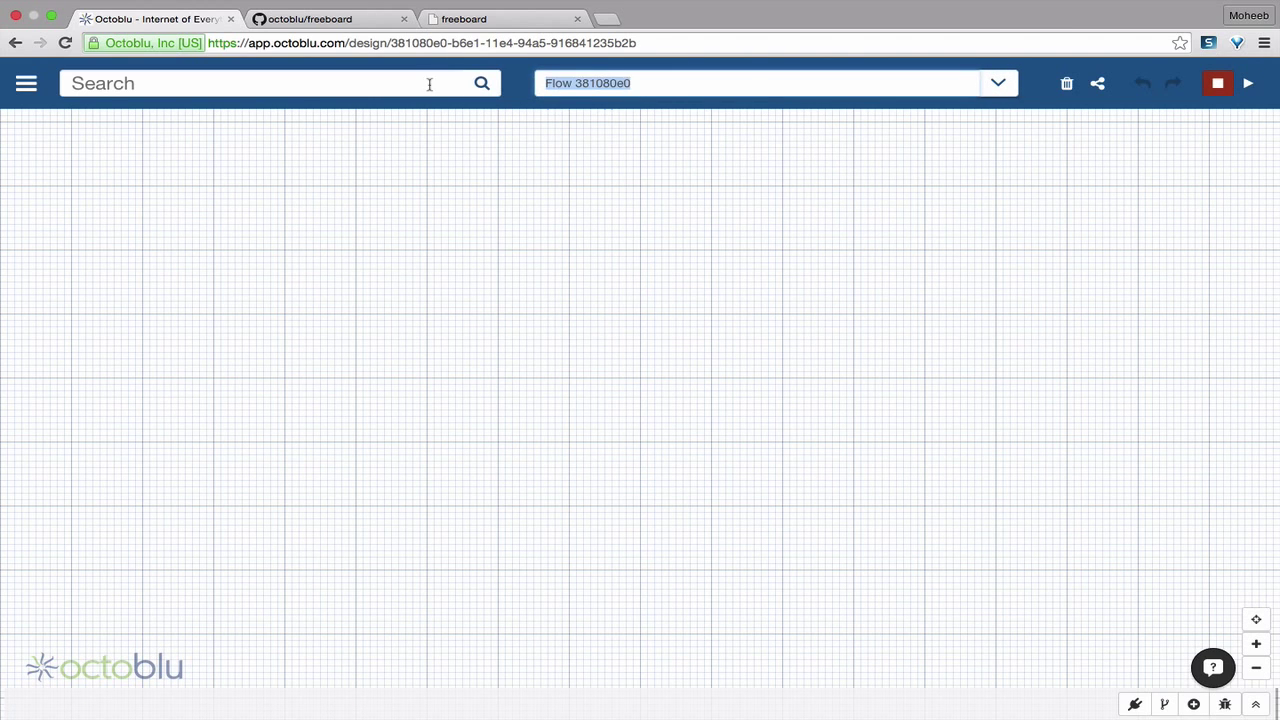
text(Freeboard Demo)
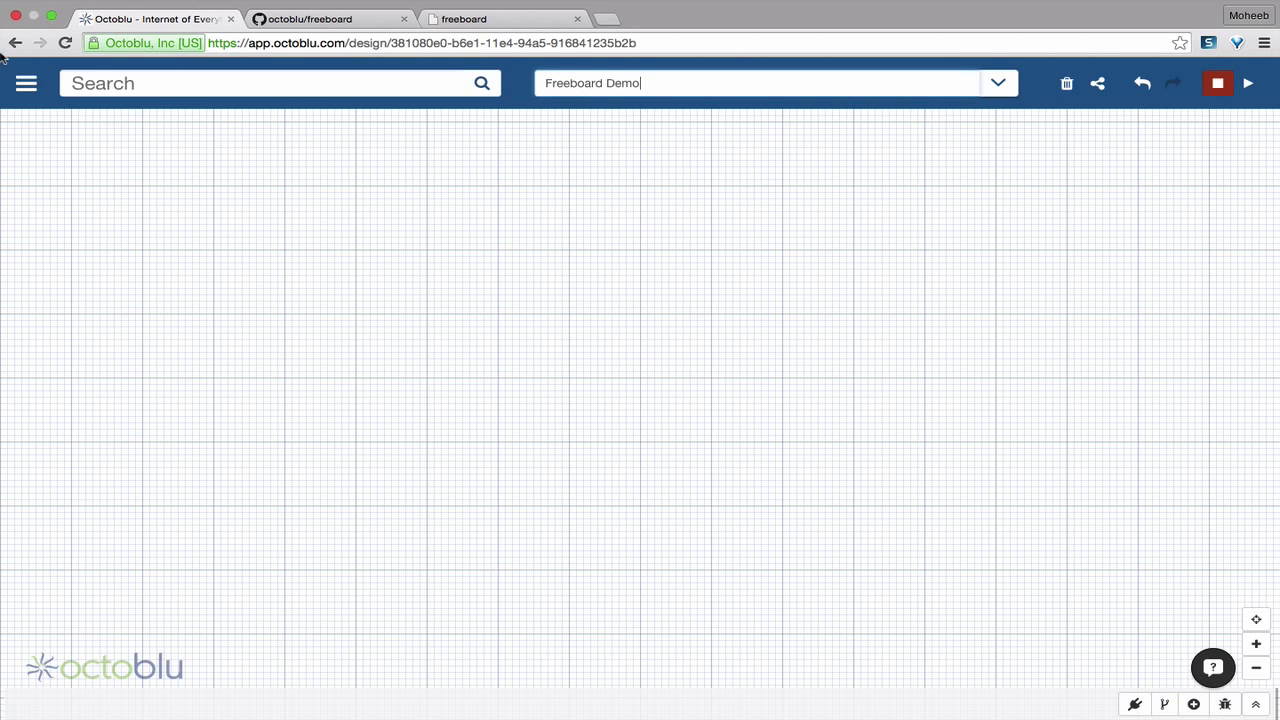
click(26, 83)
Copy the Freeboard device's UUID into the Freeboard datasource's UUID field.
click(93, 178)
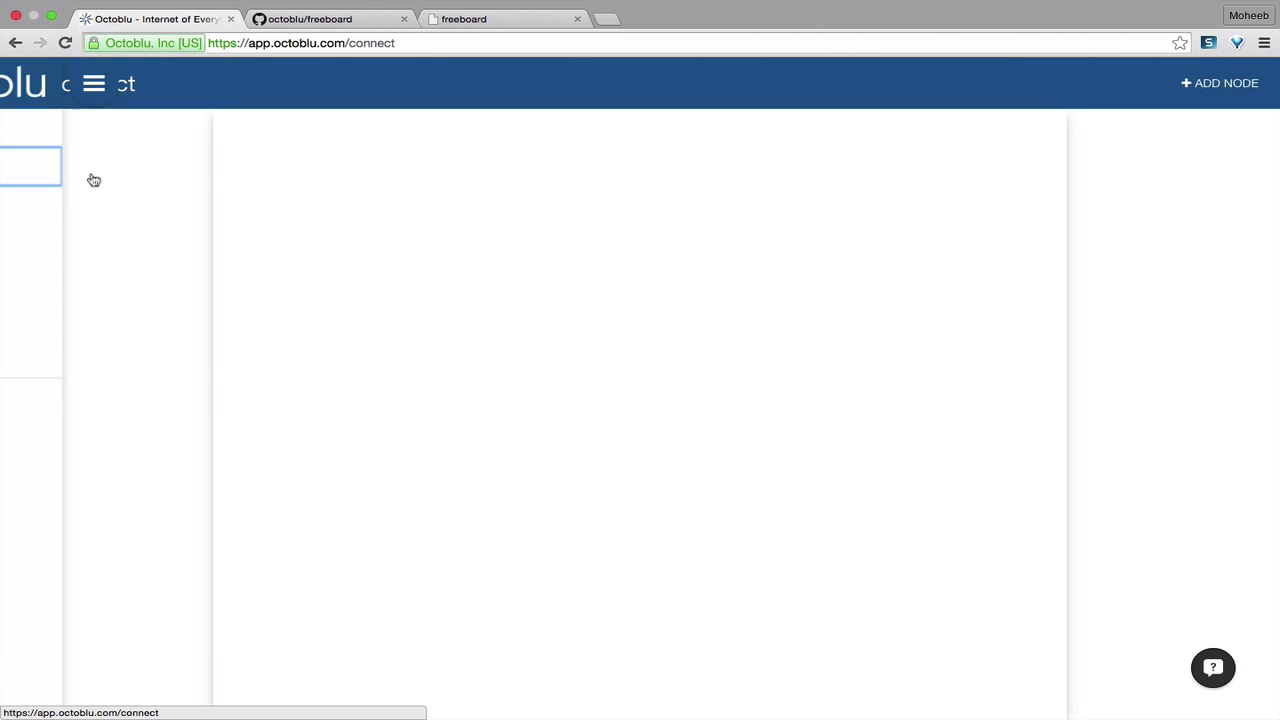
click(440, 217)
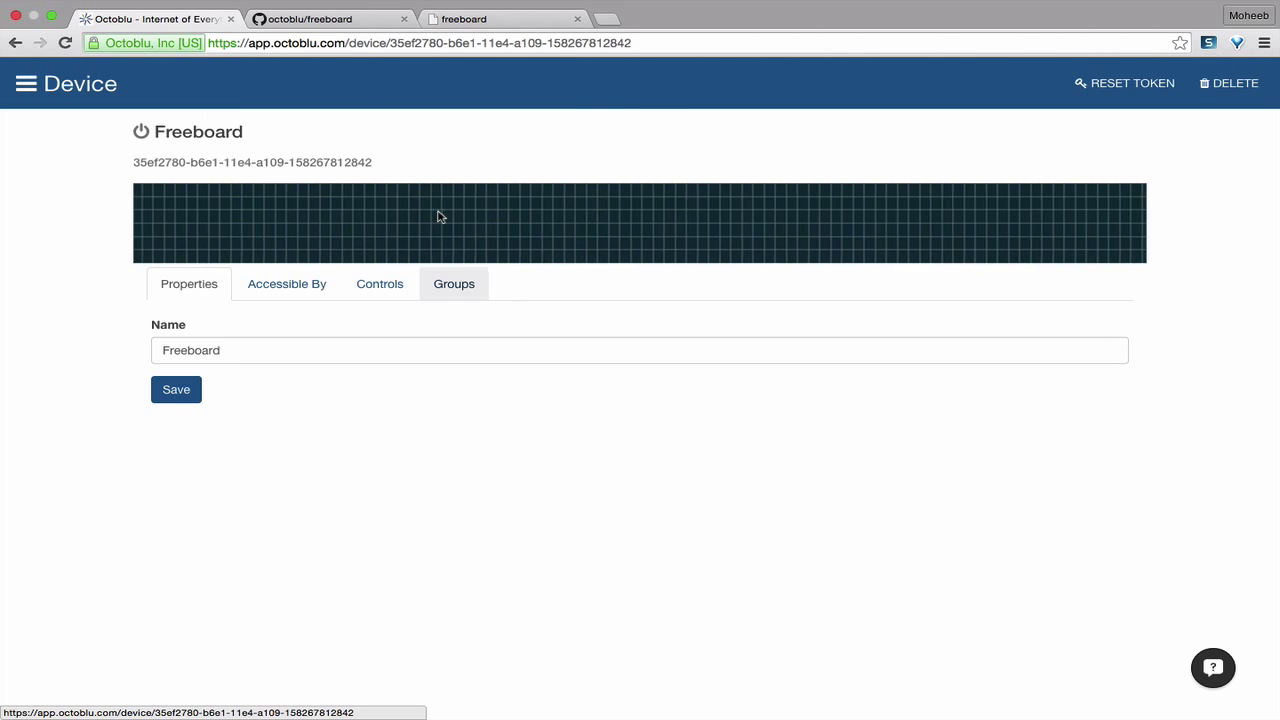
drag(131, 163, 411, 160)
key(super+c)
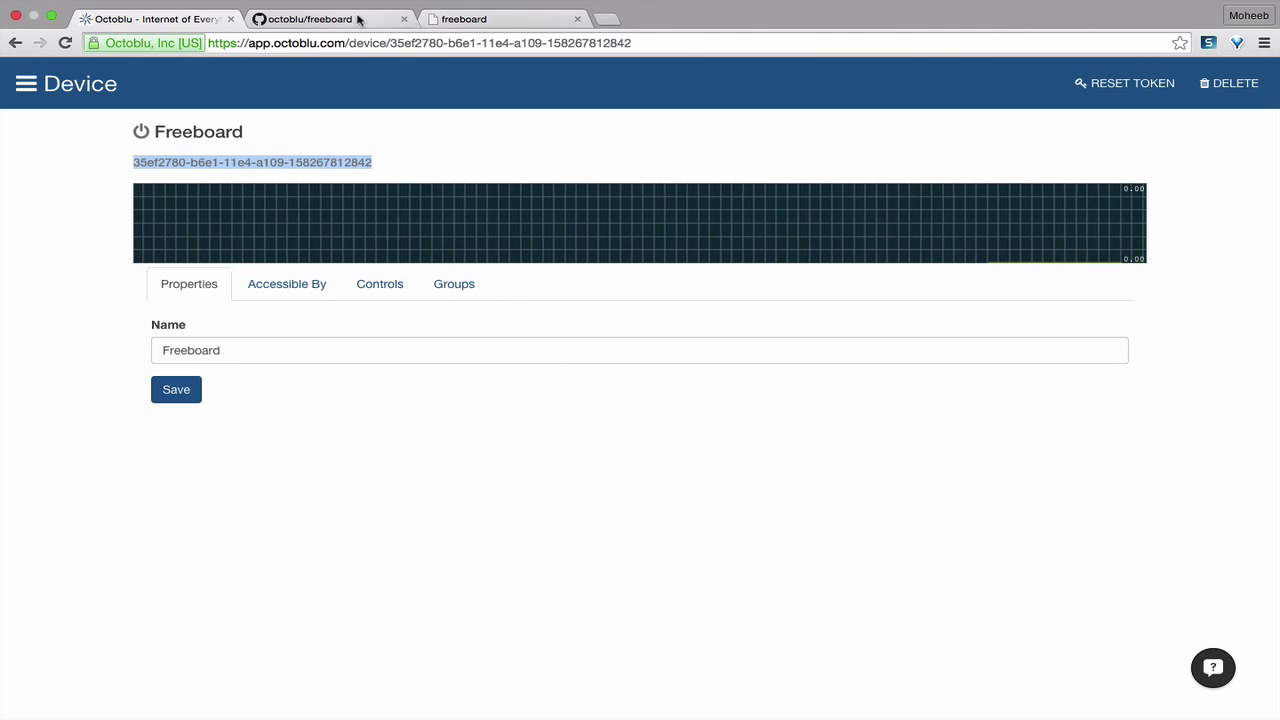
click(452, 19)
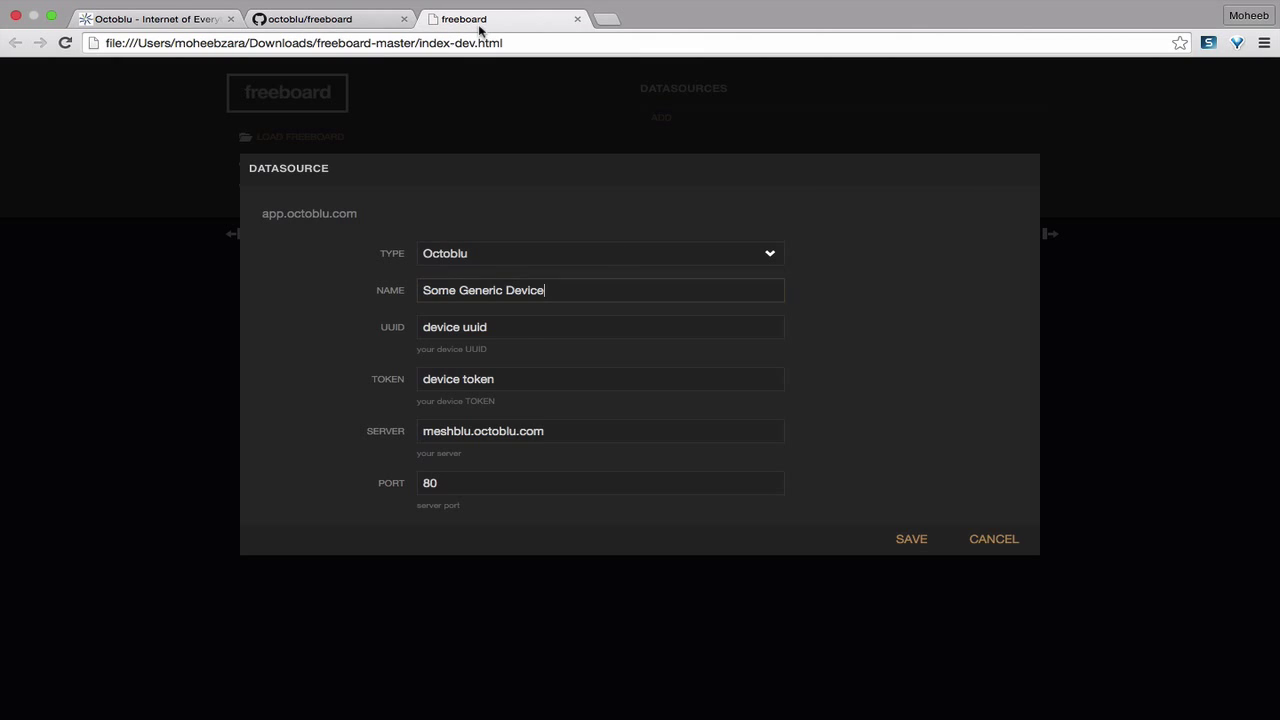
click(517, 330)
key(super+a)
key(super+v)
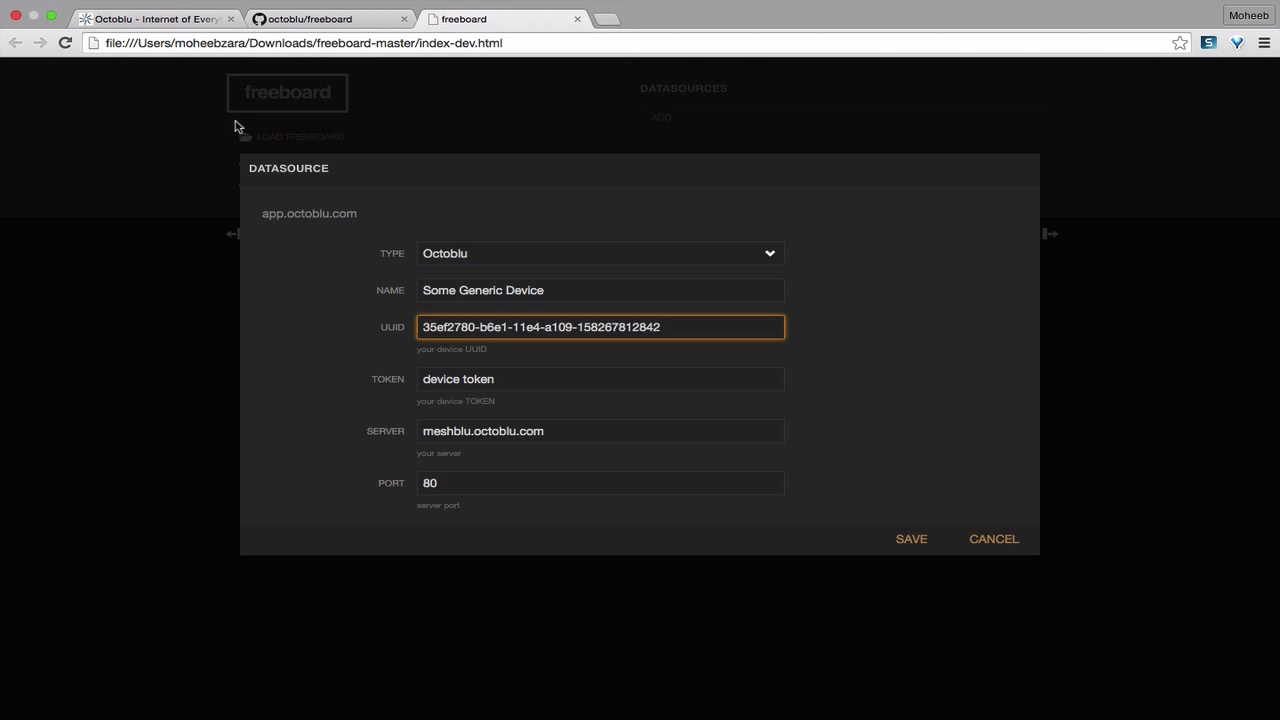
Reset the device token, paste it into the datasource's TOKEN field, and save.
click(150, 19)
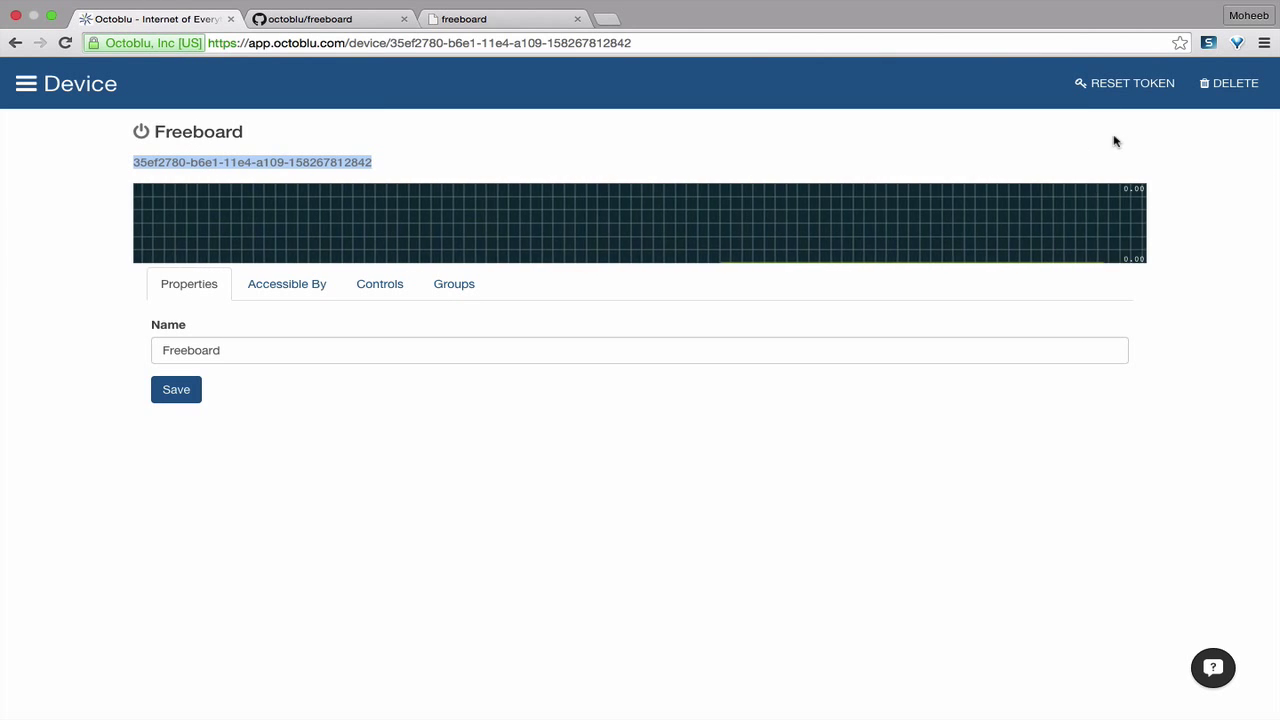
click(1094, 84)
click(805, 212)
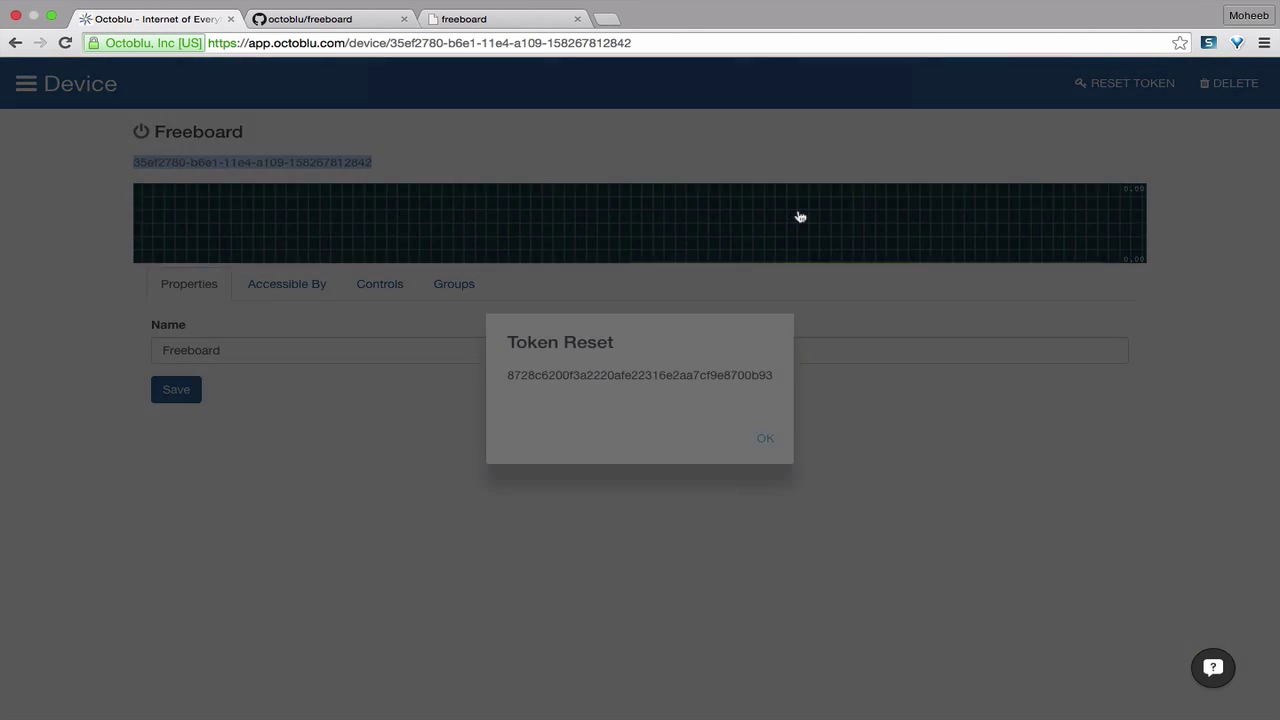
drag(507, 376, 757, 373)
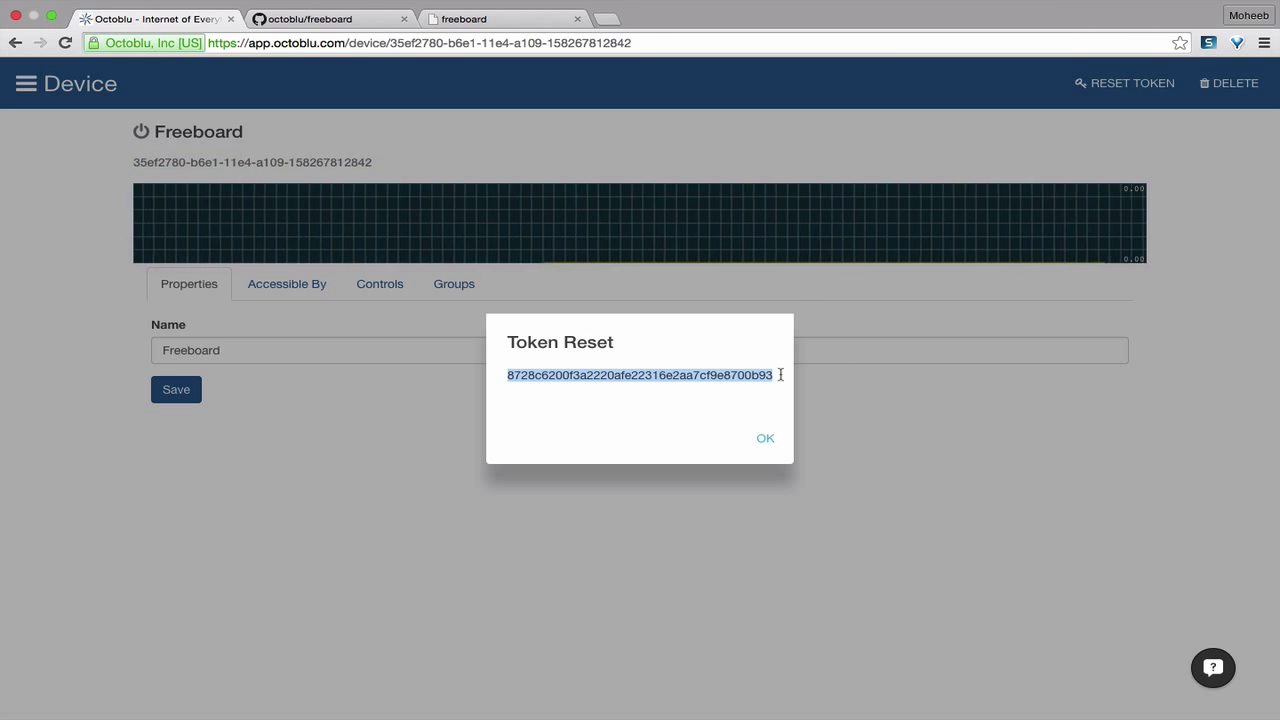
click(766, 441)
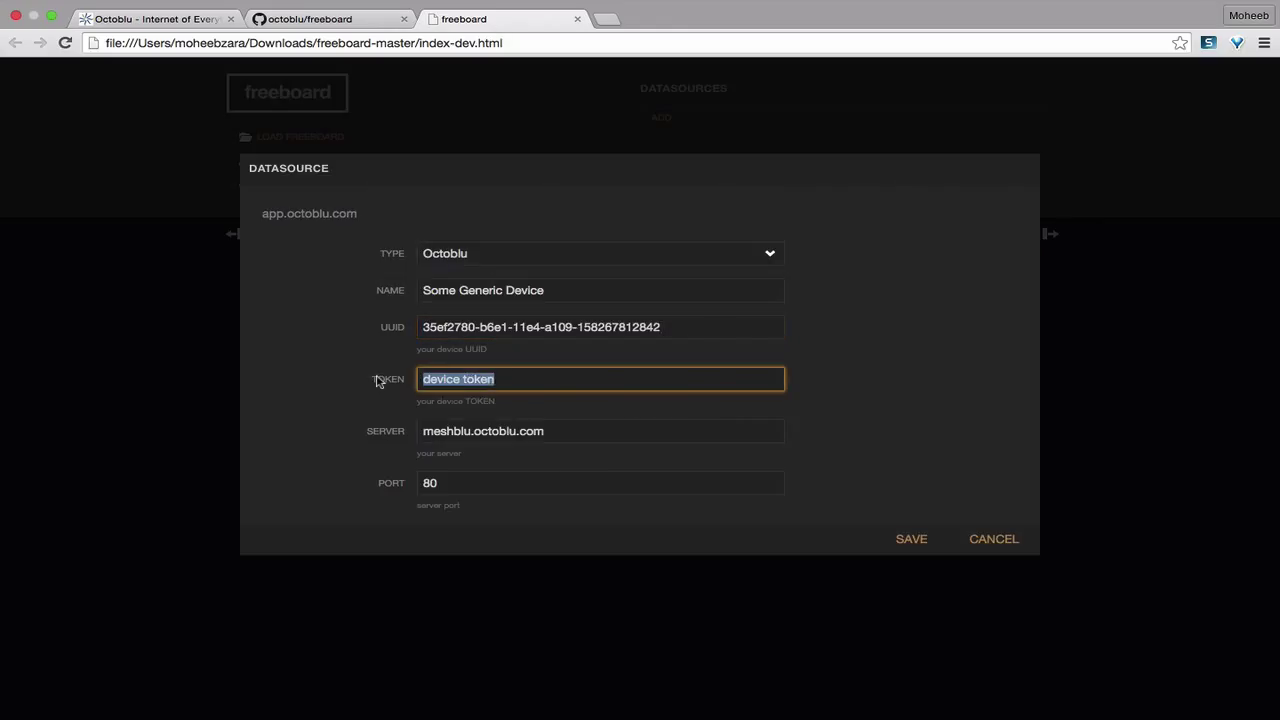
key(super+v)
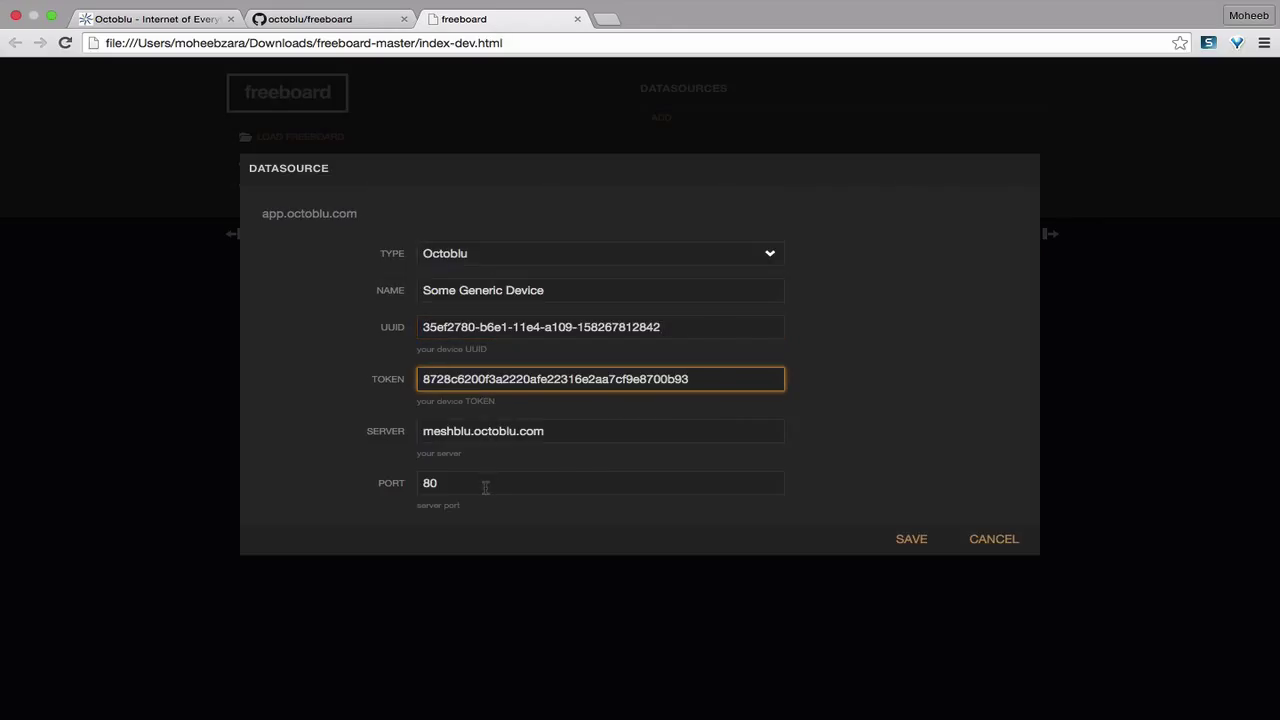
click(909, 540)
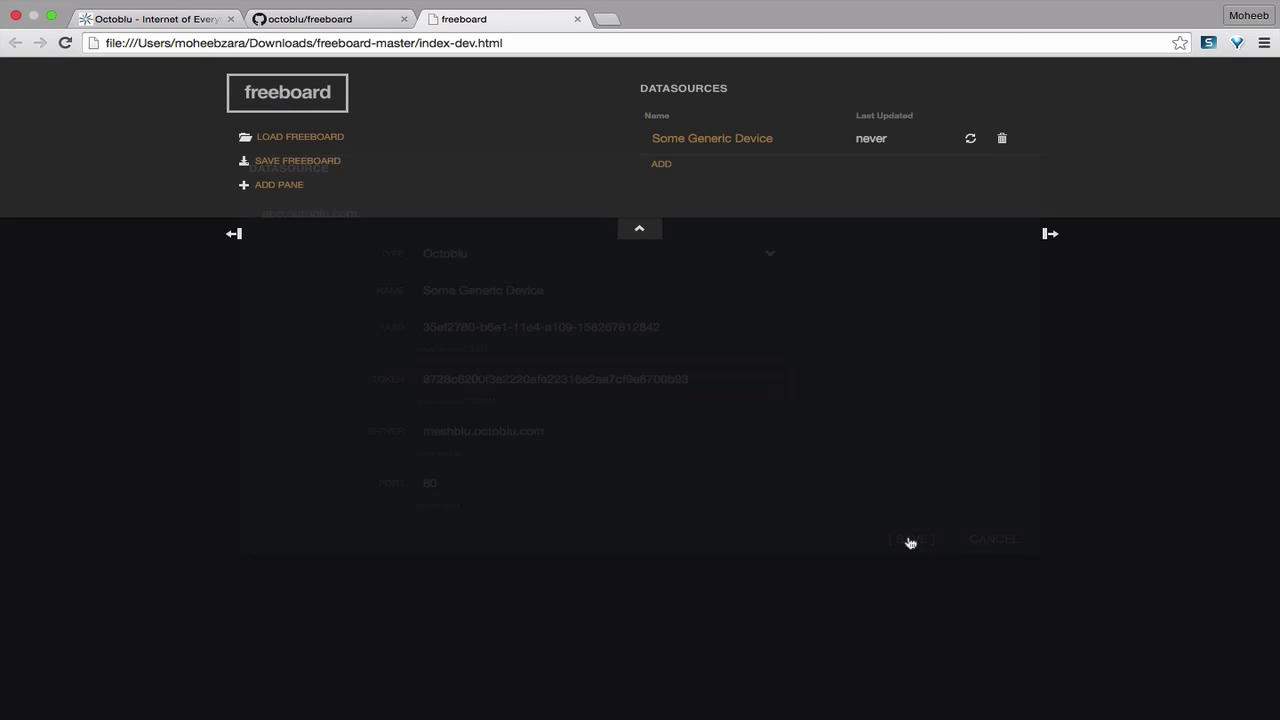
Add the Freeboard device node to the Freeboard Demo flow with Forward Message on.
click(145, 19)
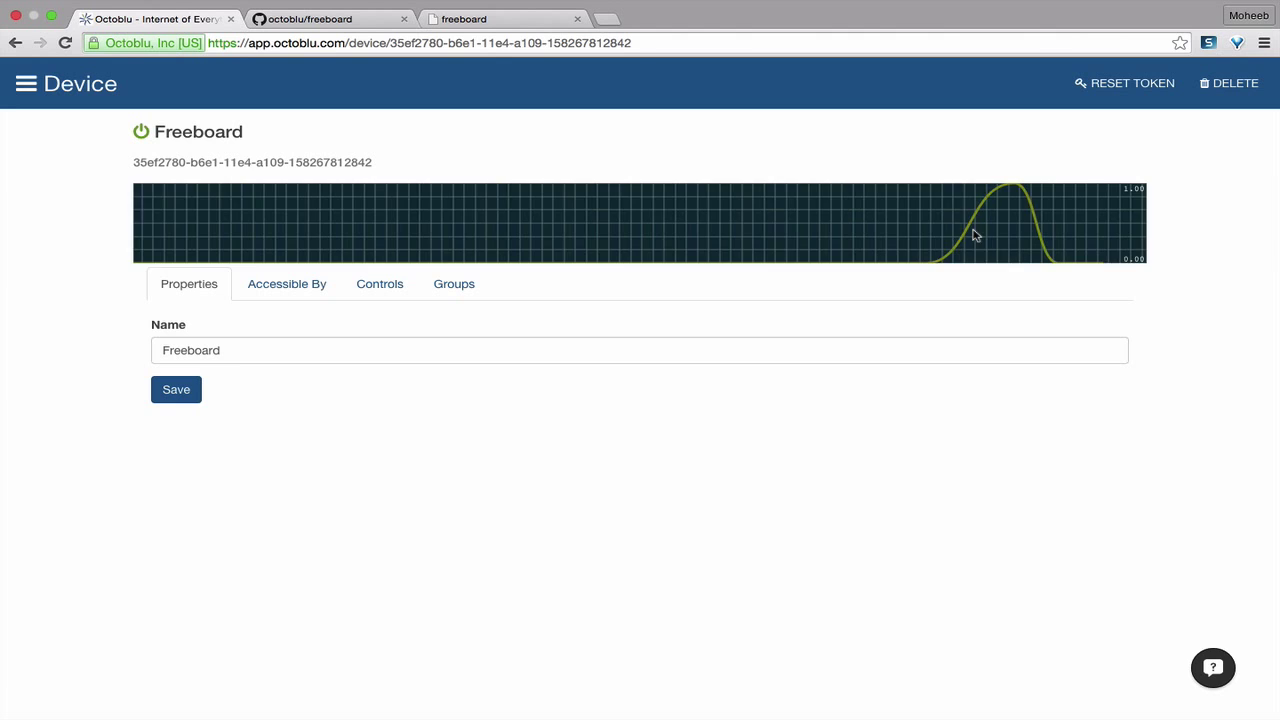
click(30, 90)
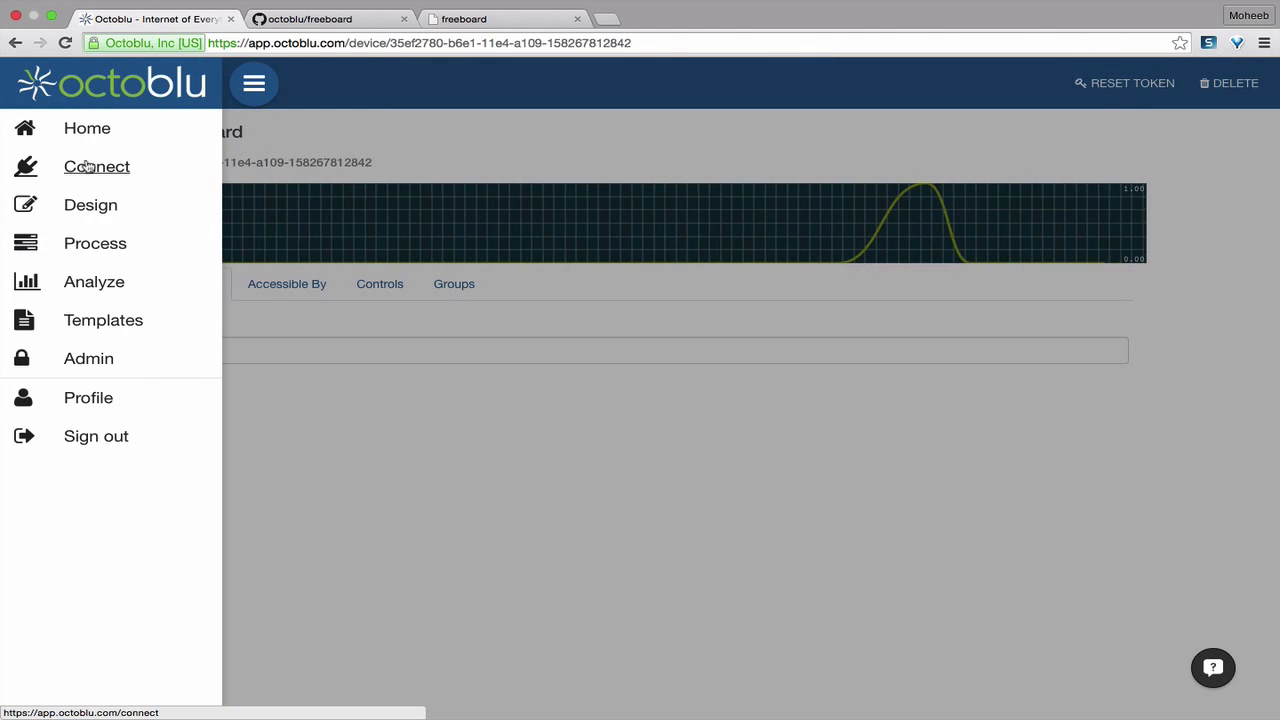
click(100, 206)
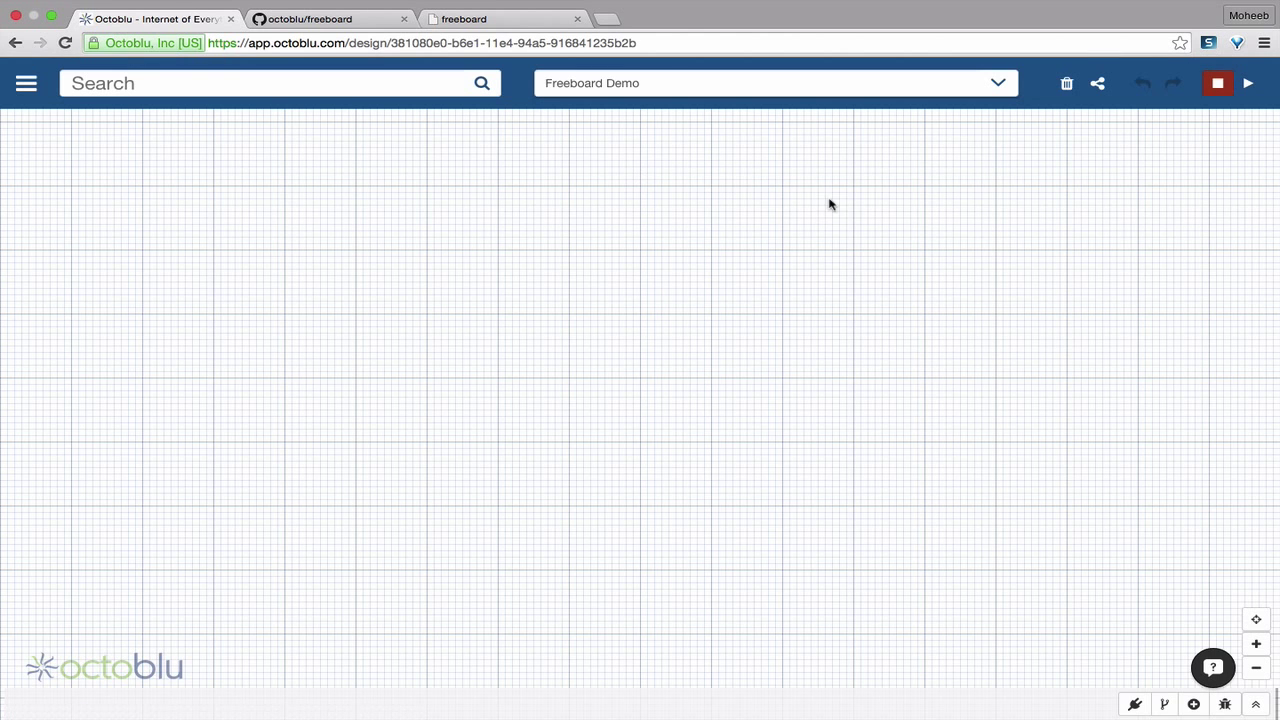
drag(776, 264, 753, 265)
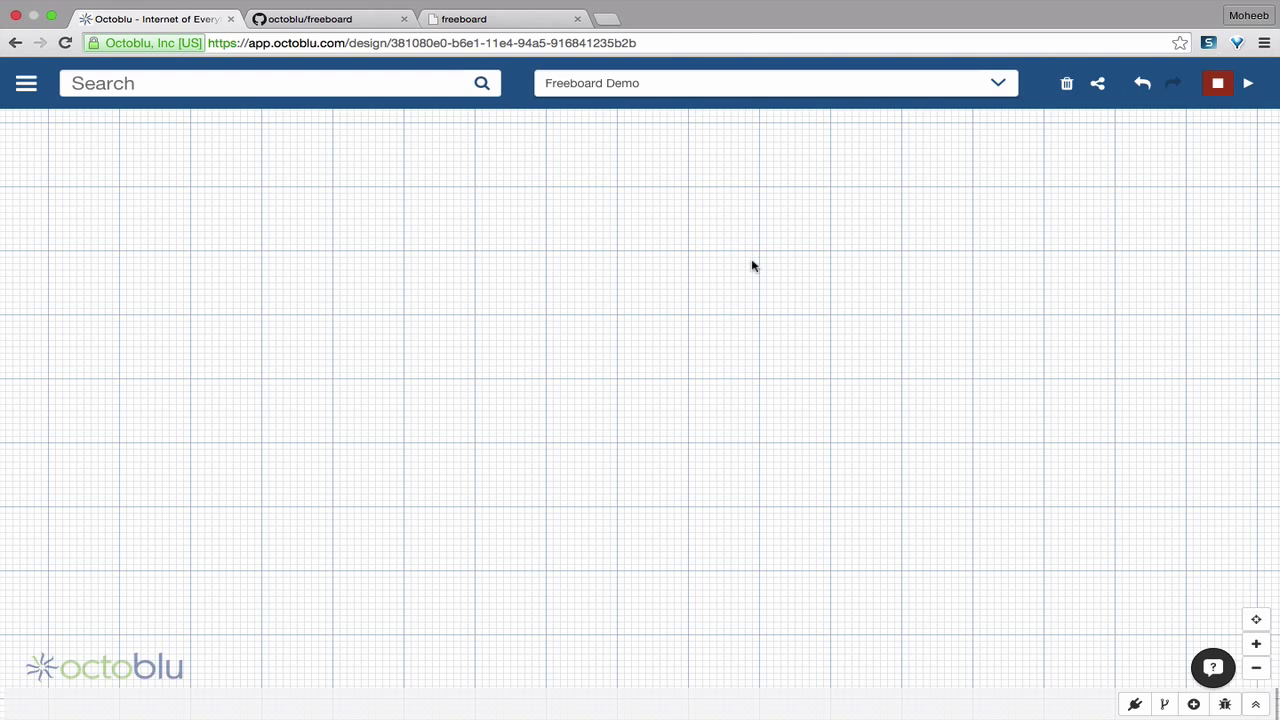
click(1163, 705)
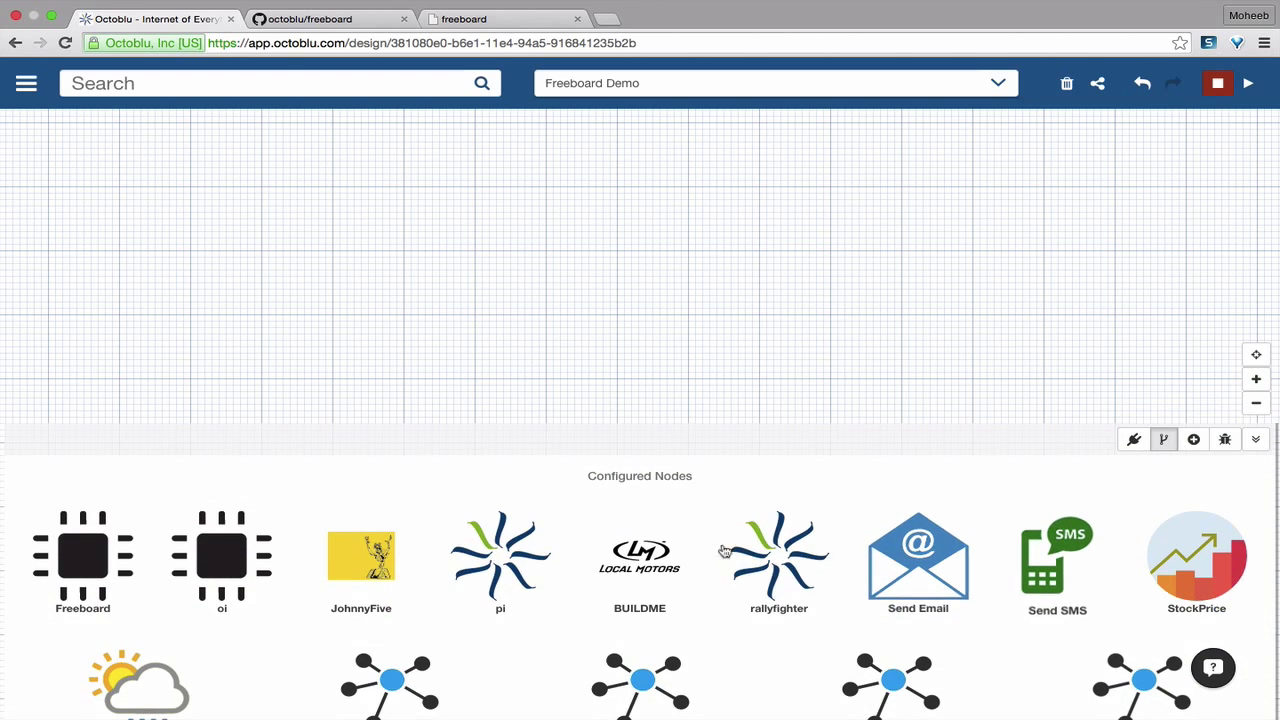
click(87, 578)
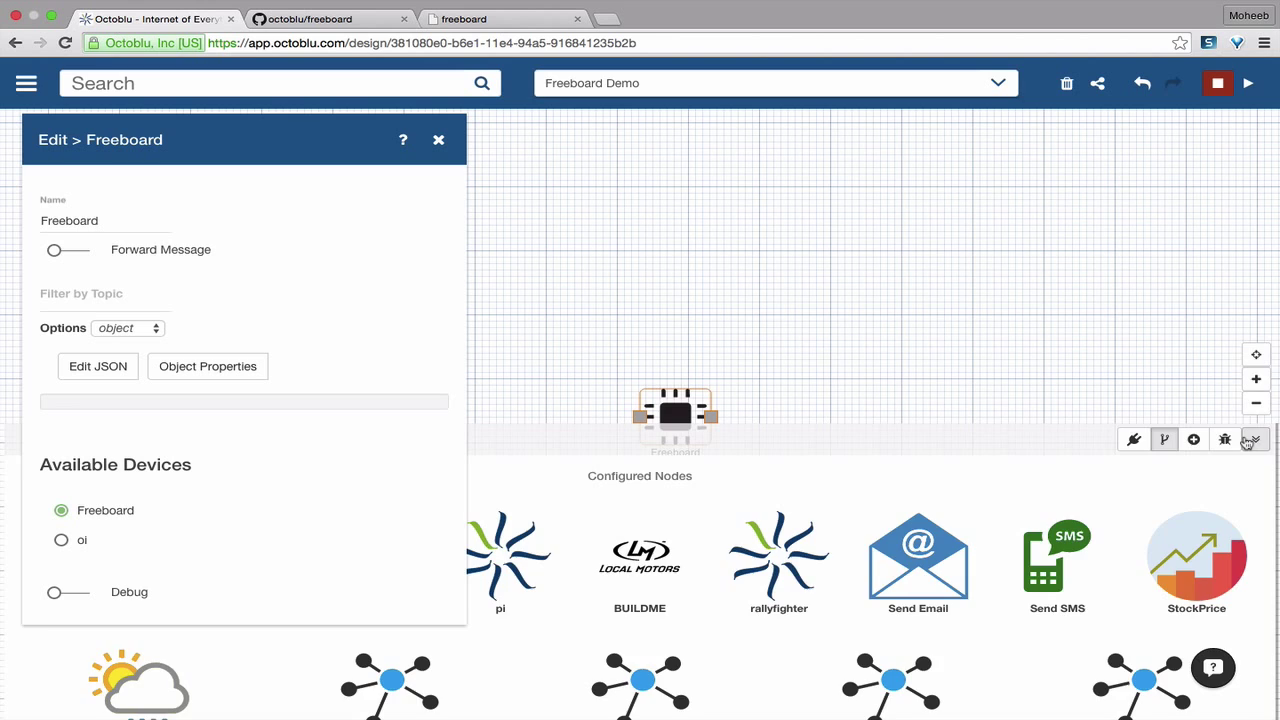
click(1253, 441)
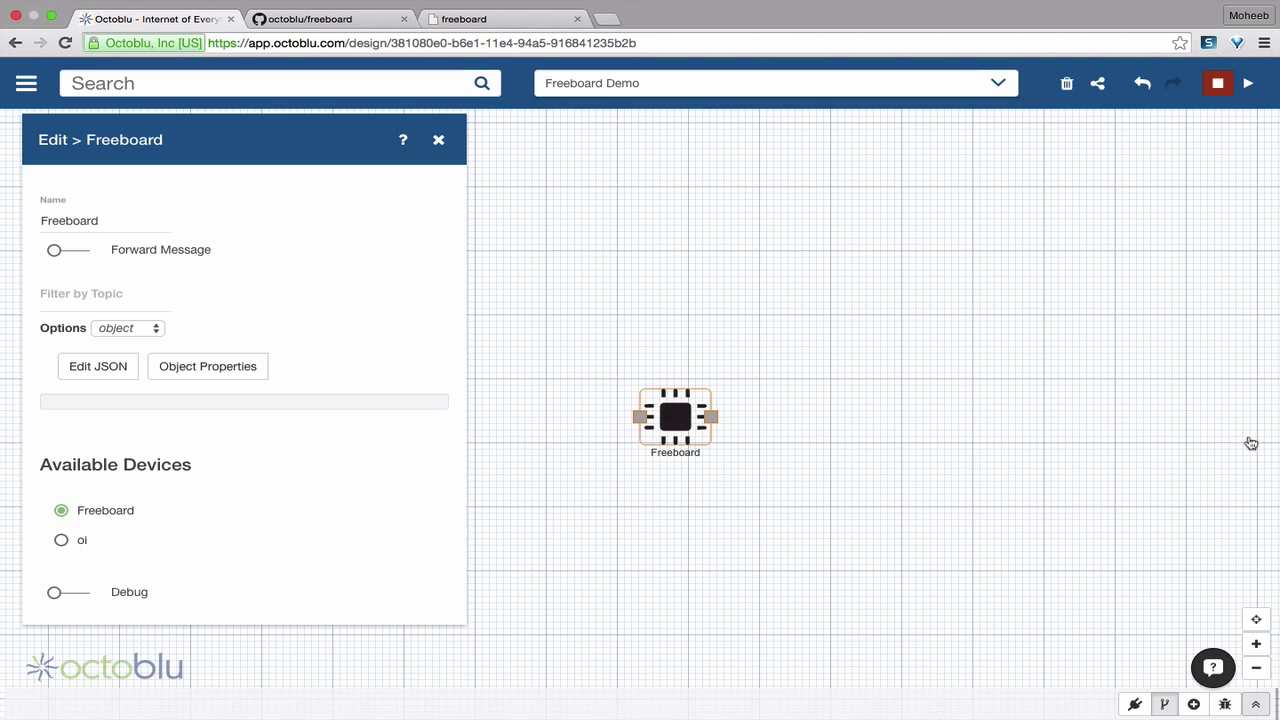
click(62, 255)
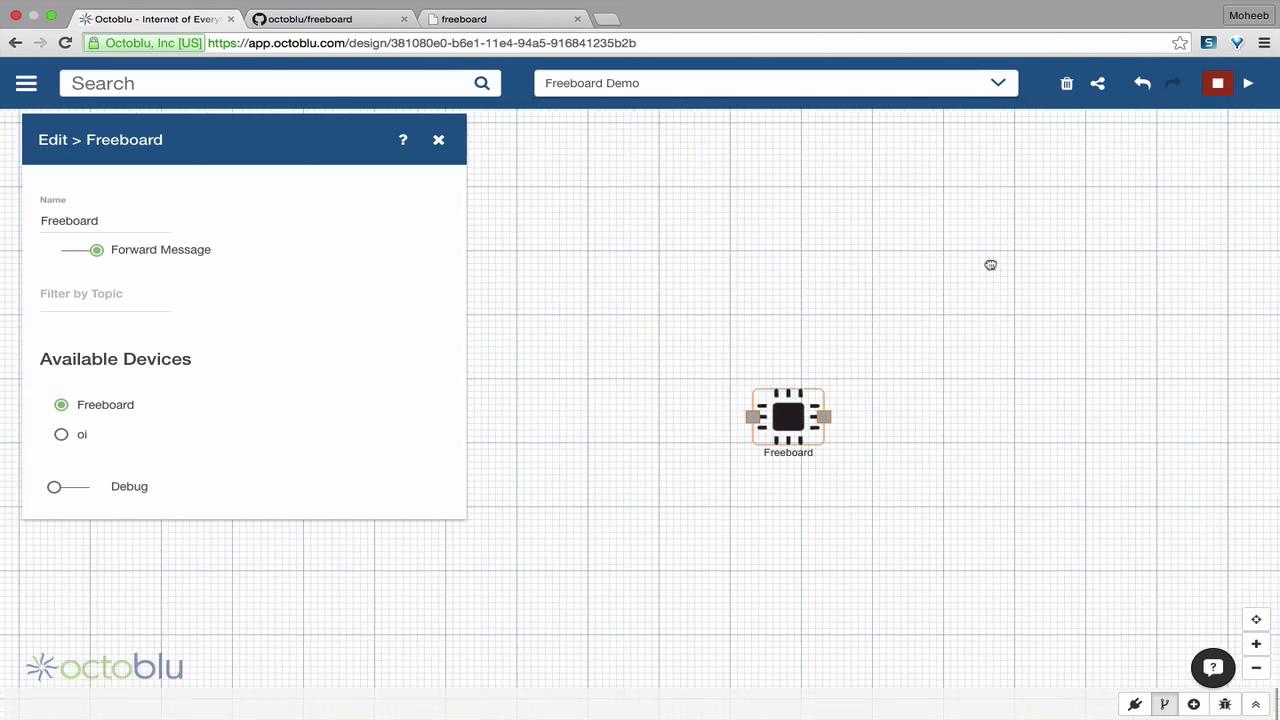
Add a Trigger node from the Operators list to the flow.
click(1134, 704)
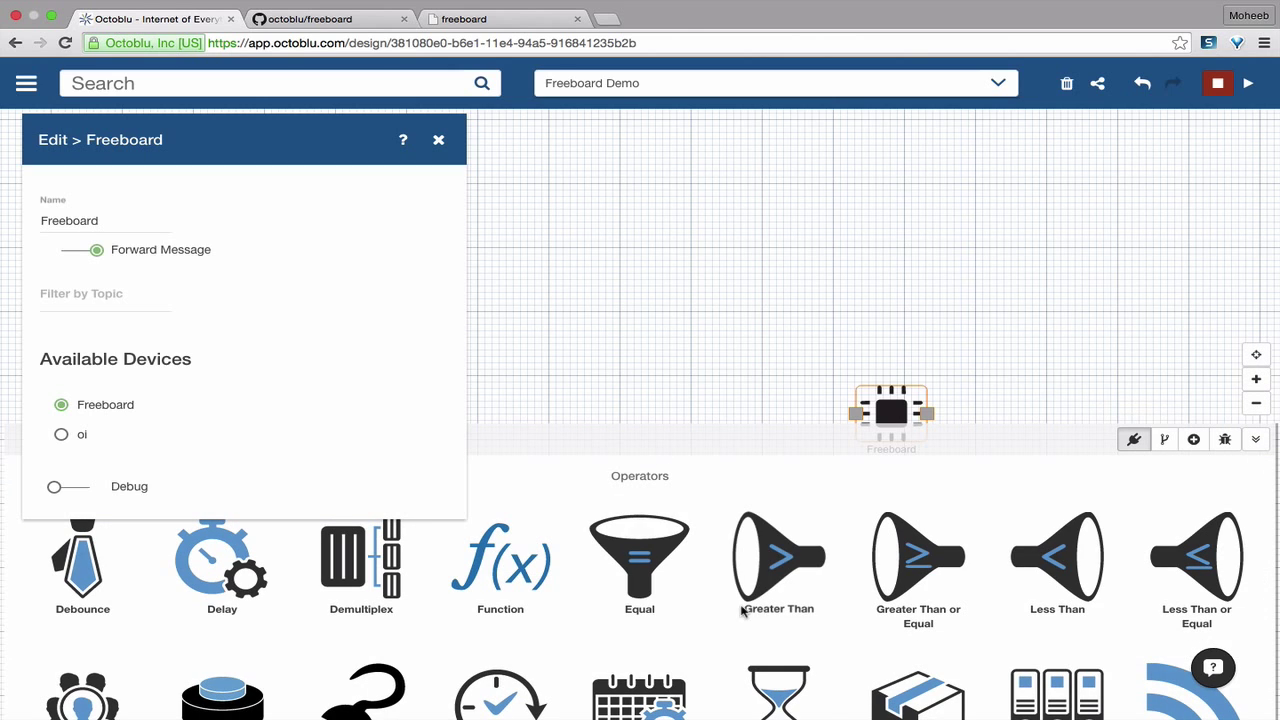
click(439, 142)
scroll(240, 632, down, 2)
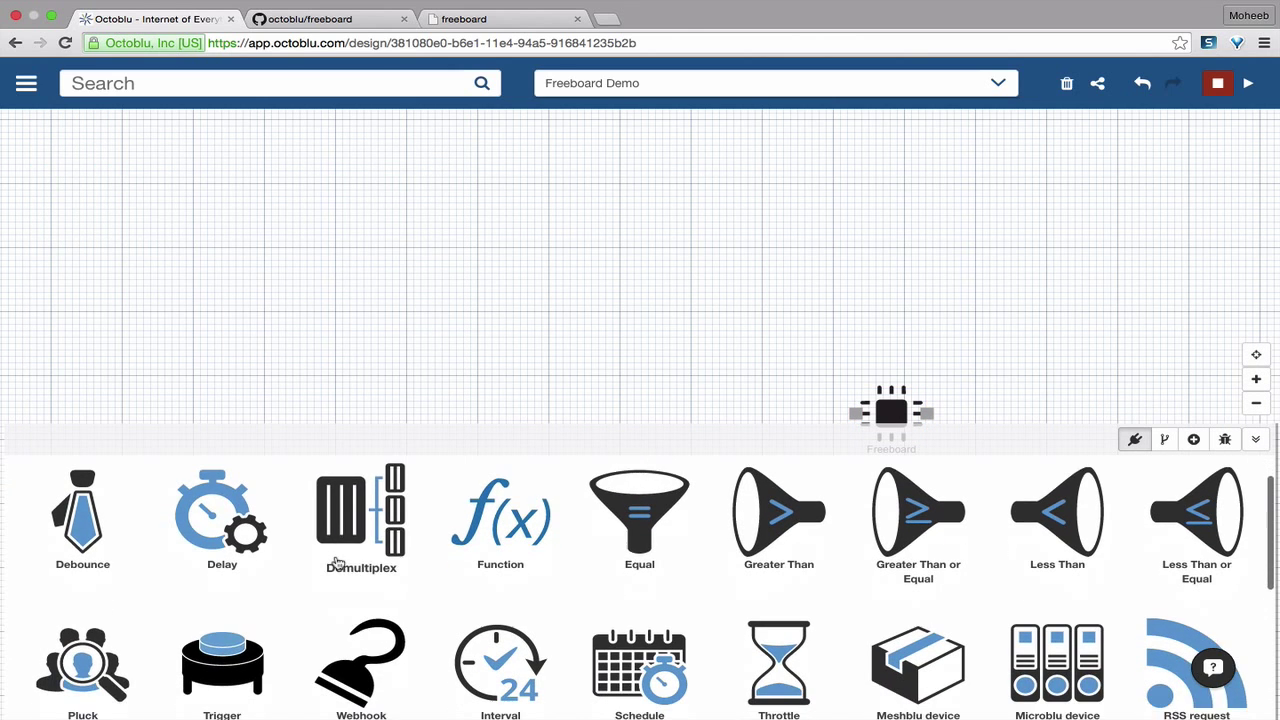
click(240, 632)
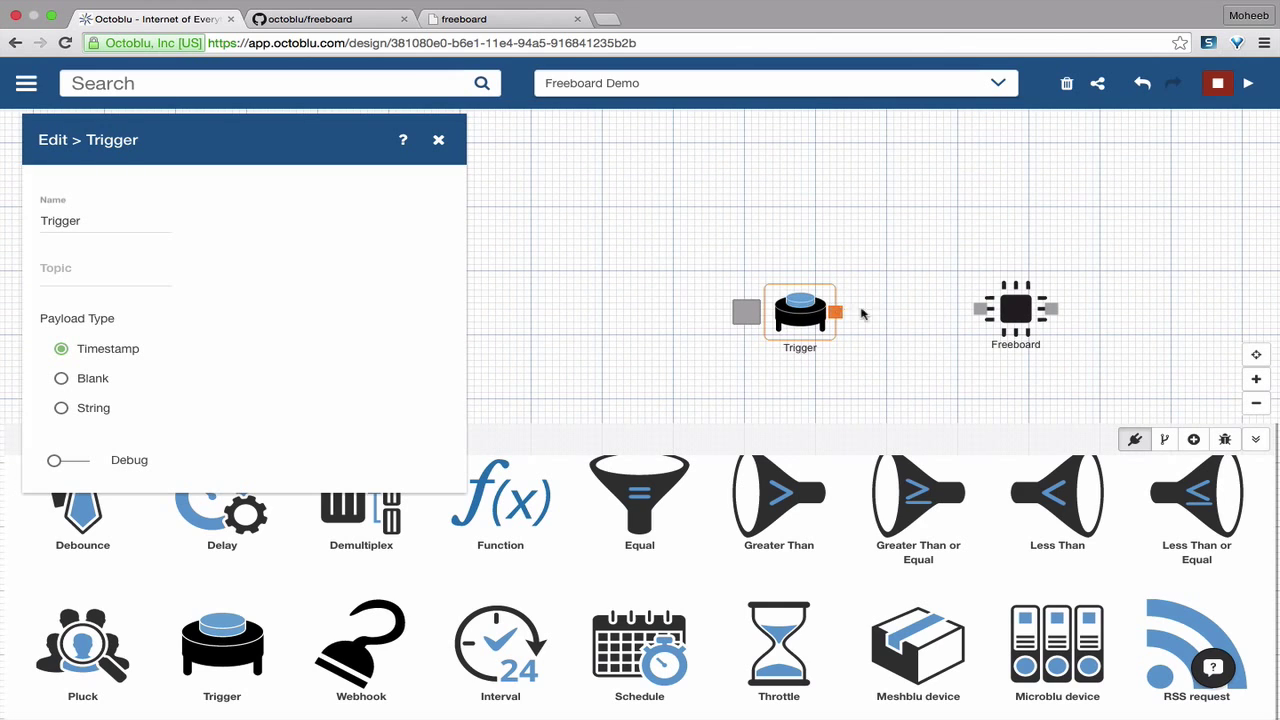
Wire the Trigger to the Freeboard node with a String payload, run the flow, and fire it.
drag(835, 312, 980, 310)
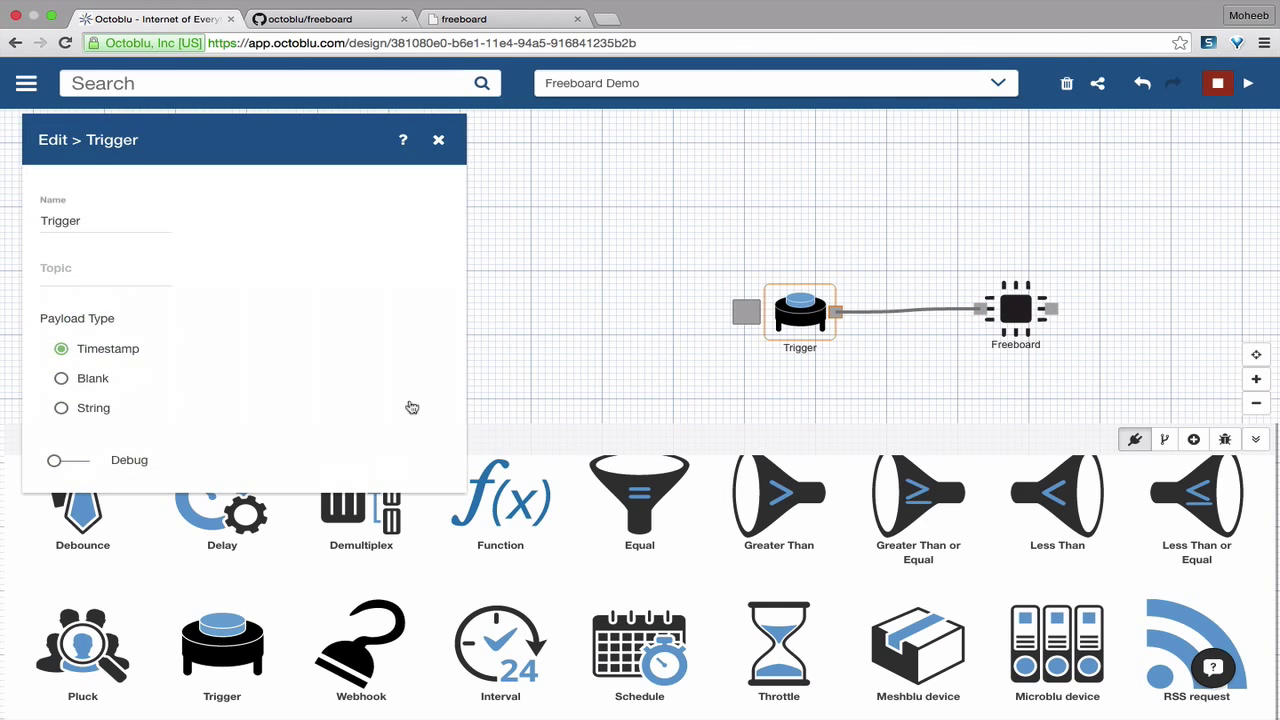
click(86, 414)
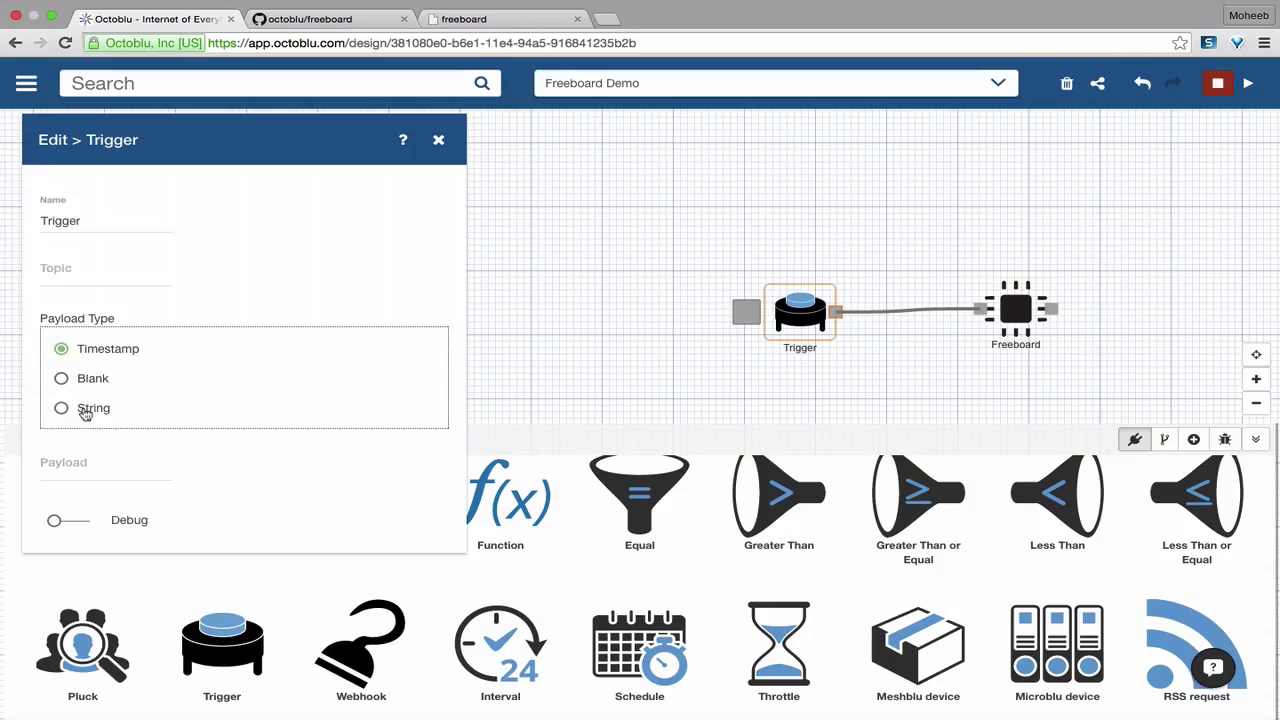
click(85, 465)
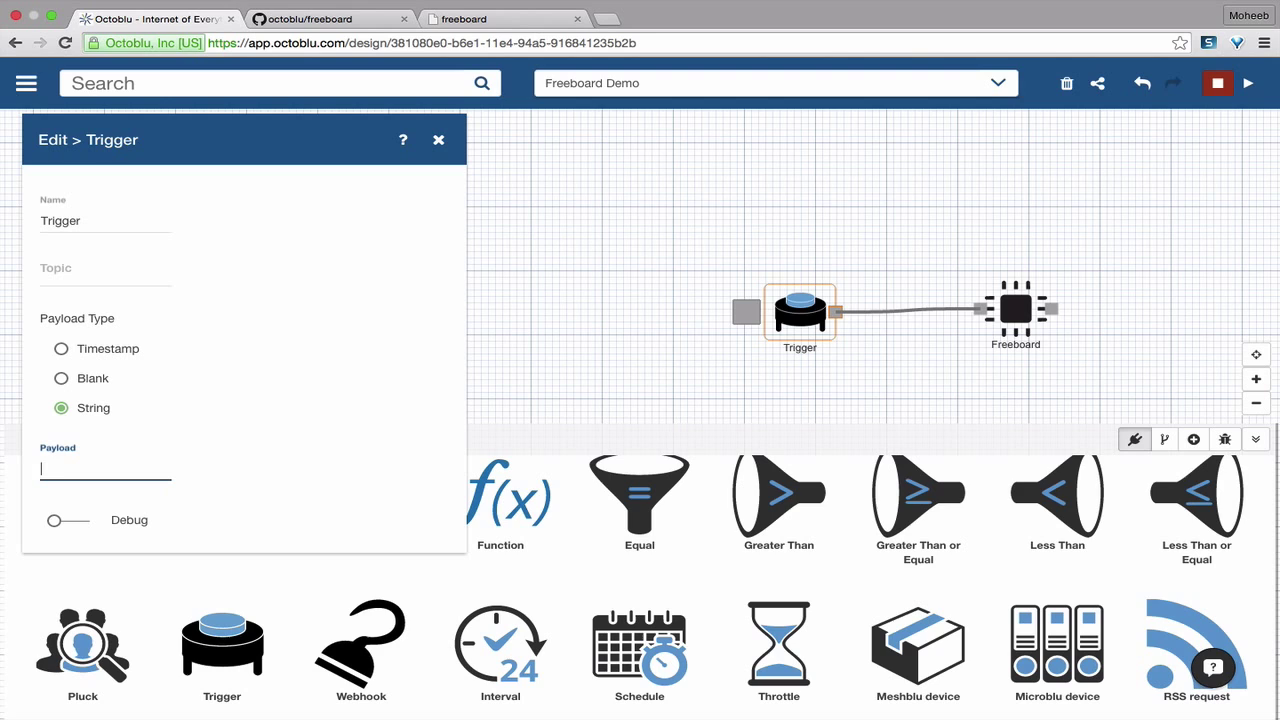
click(437, 139)
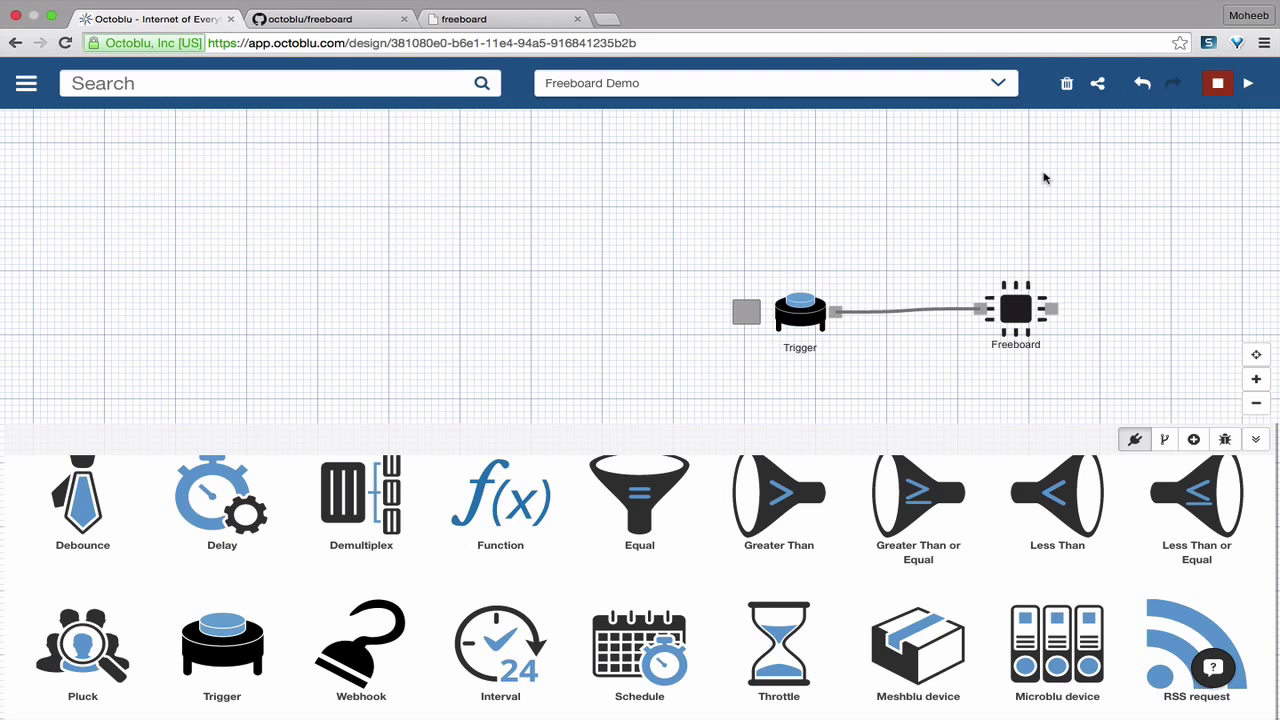
click(1247, 86)
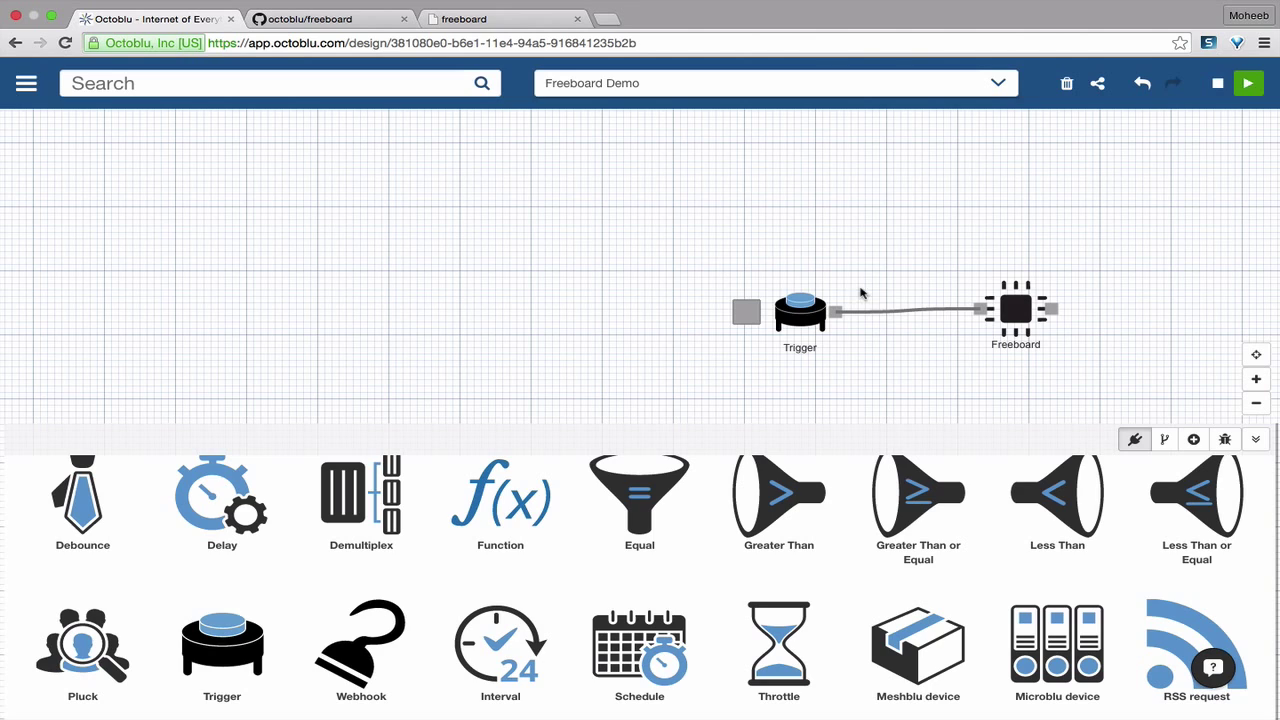
click(748, 312)
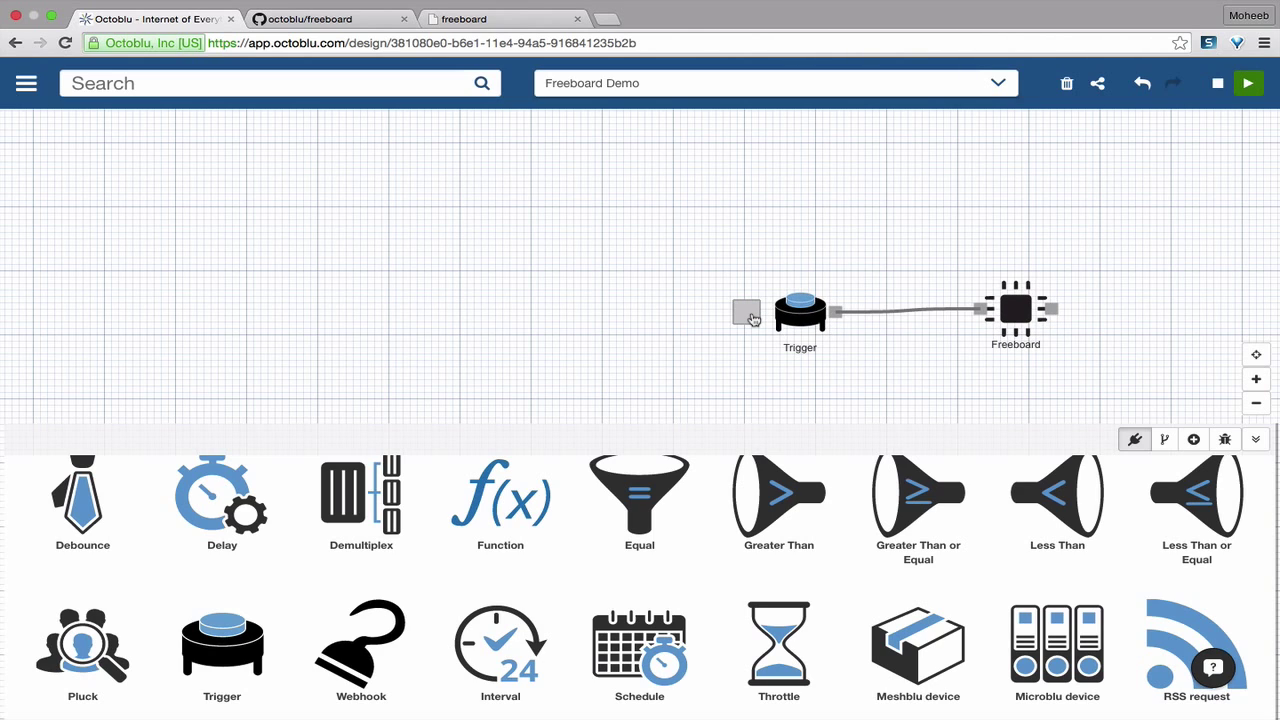
Close the GitHub tab and add a new pane with a Gauge widget to the dashboard.
click(432, 20)
click(404, 19)
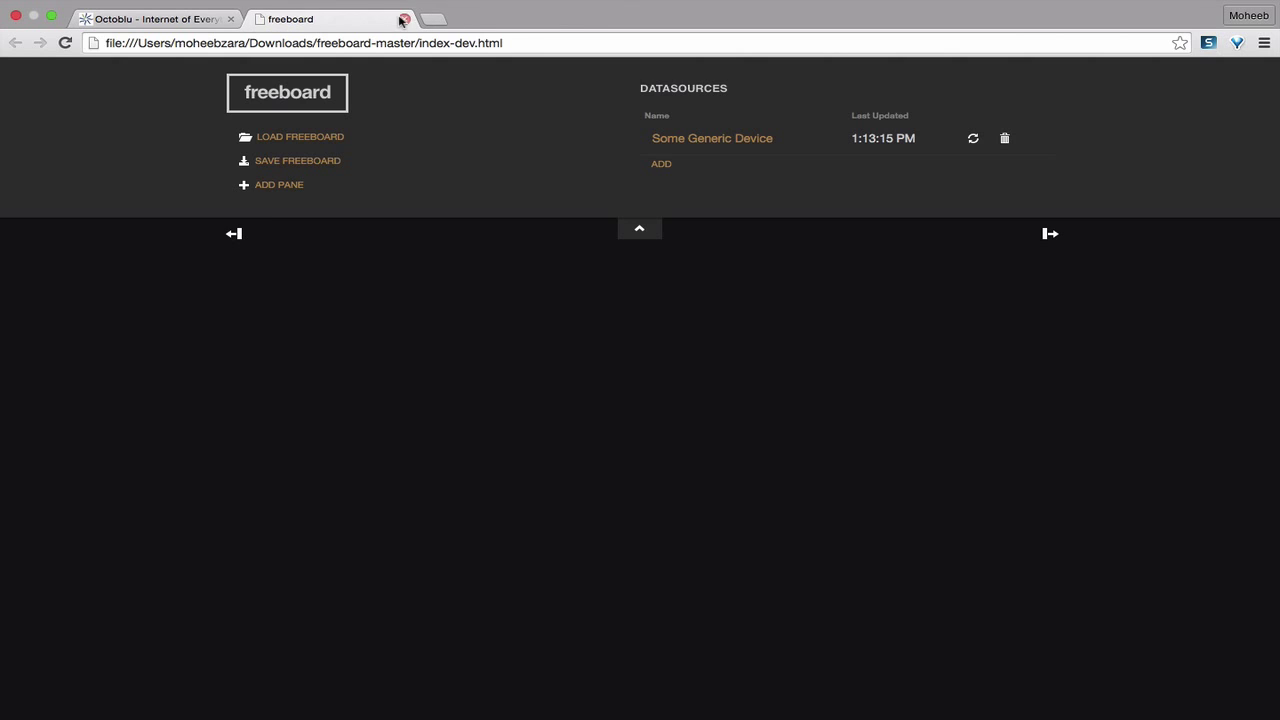
click(284, 199)
click(413, 263)
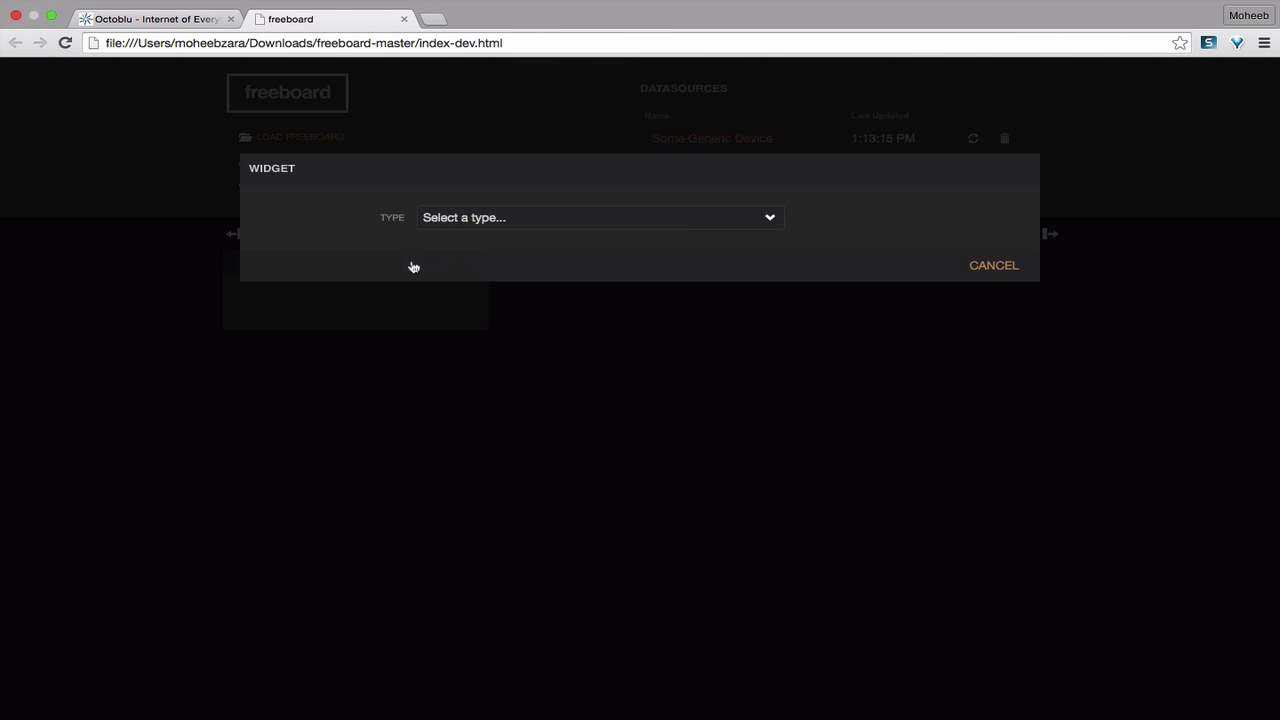
click(502, 222)
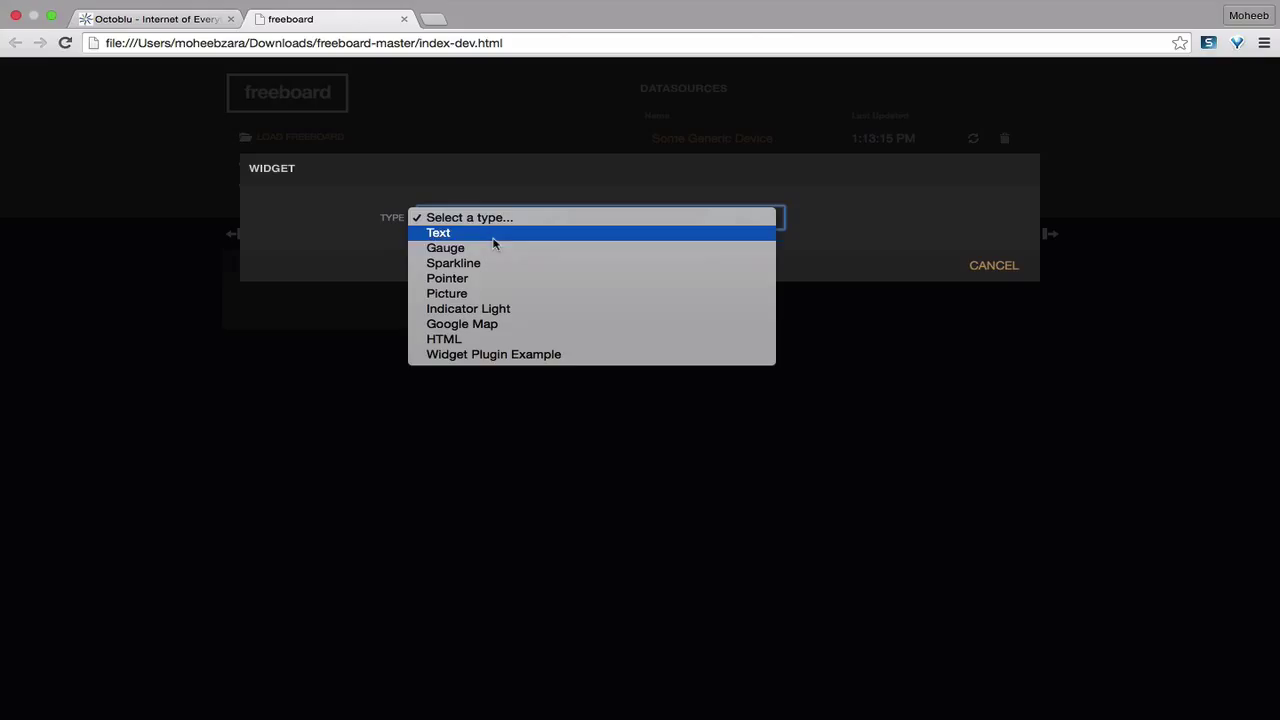
click(496, 249)
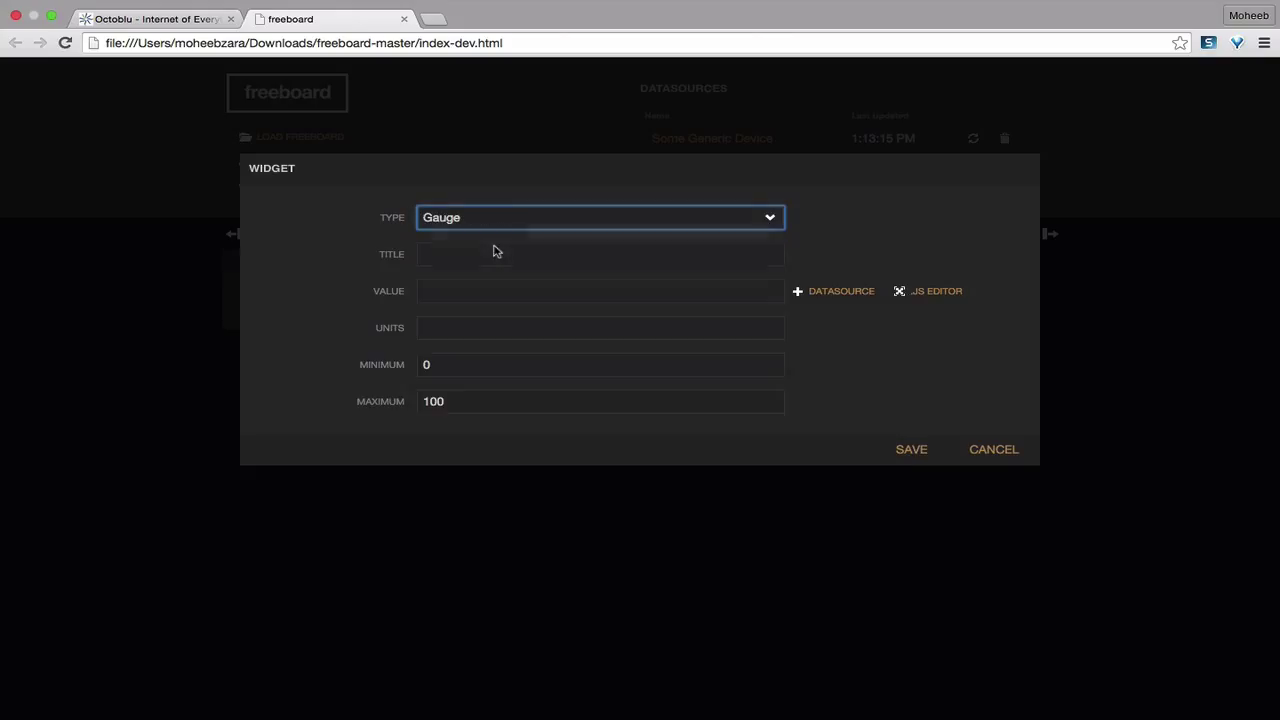
Bind the gauge value to datasources["Some Generic Device"]["payload"].
click(521, 249)
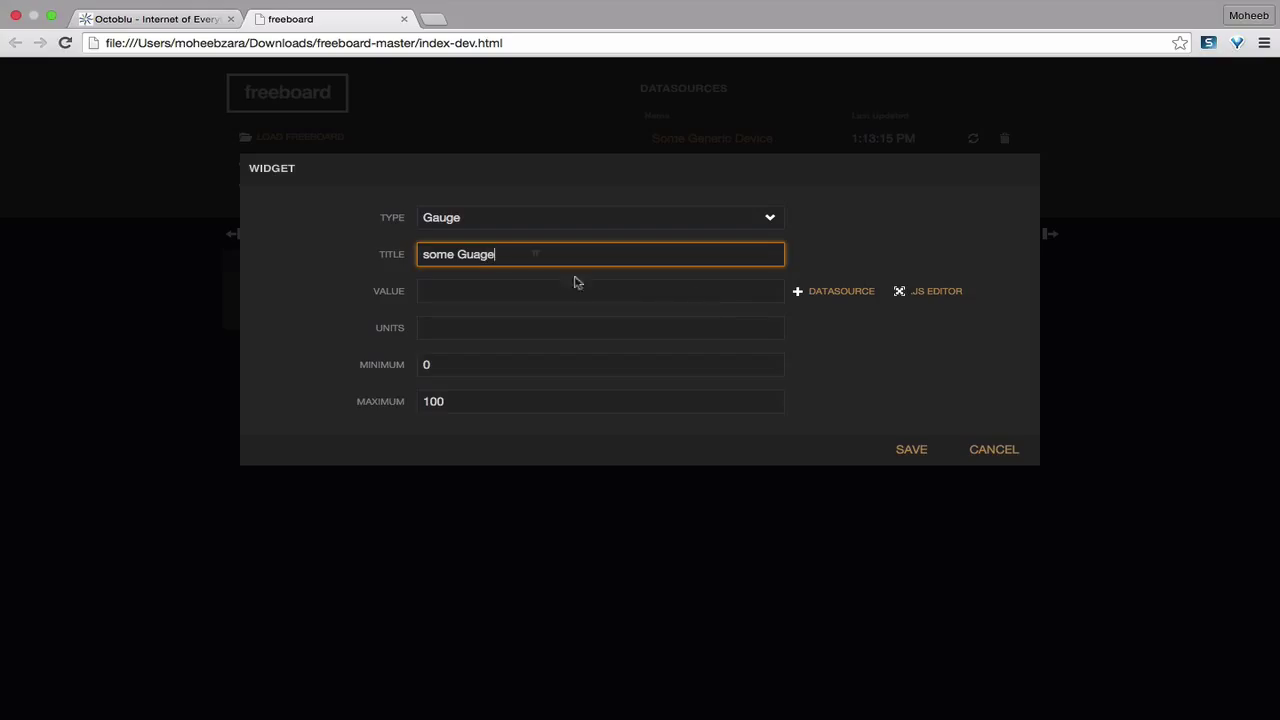
click(815, 296)
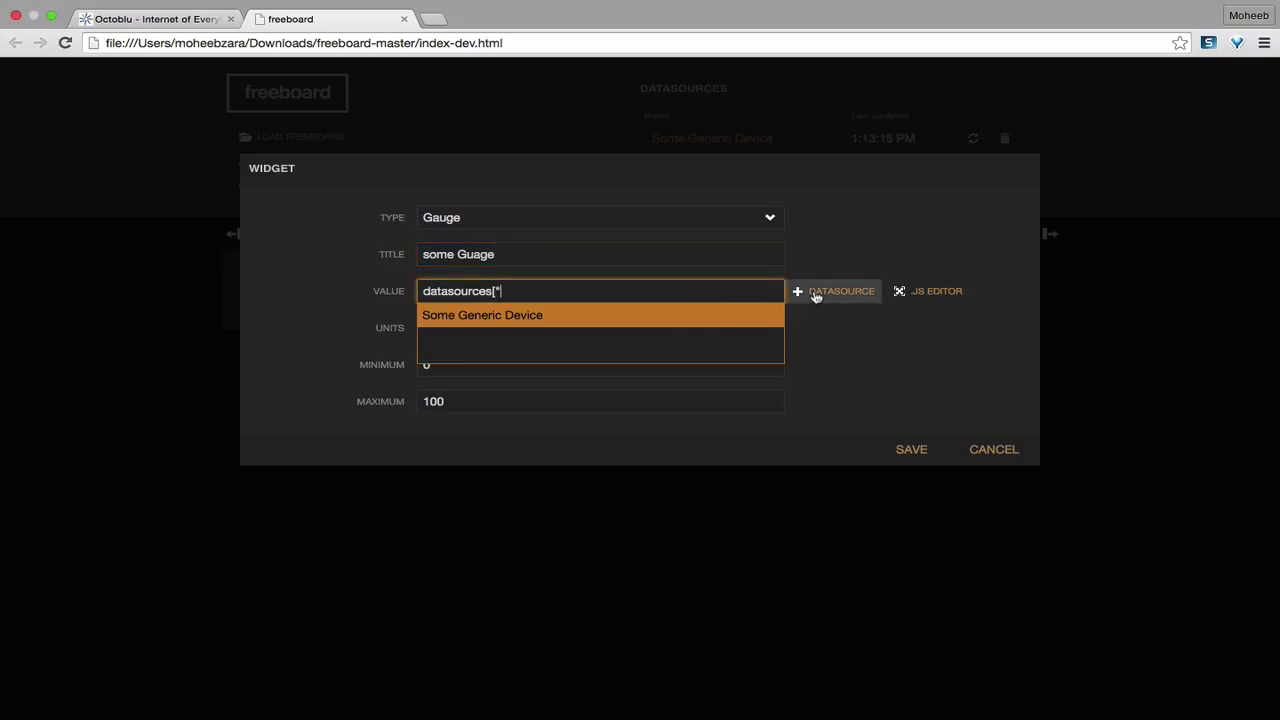
click(696, 322)
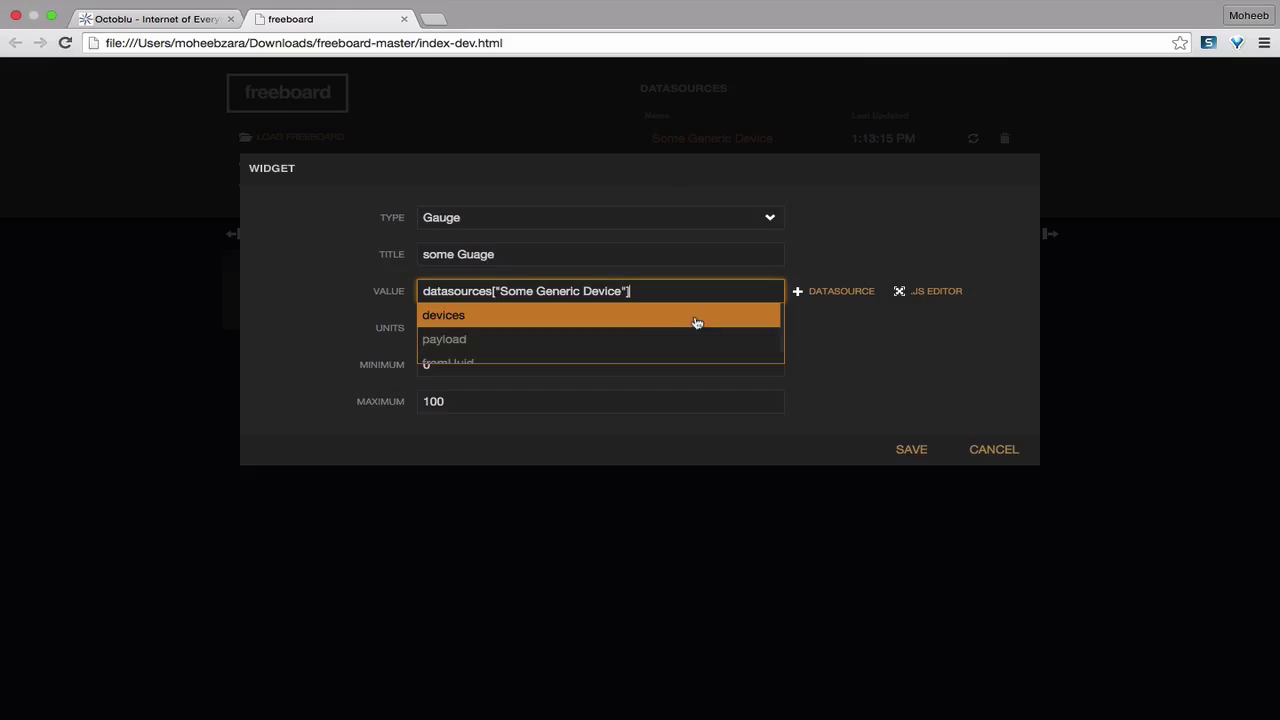
scroll(622, 354, up, 1)
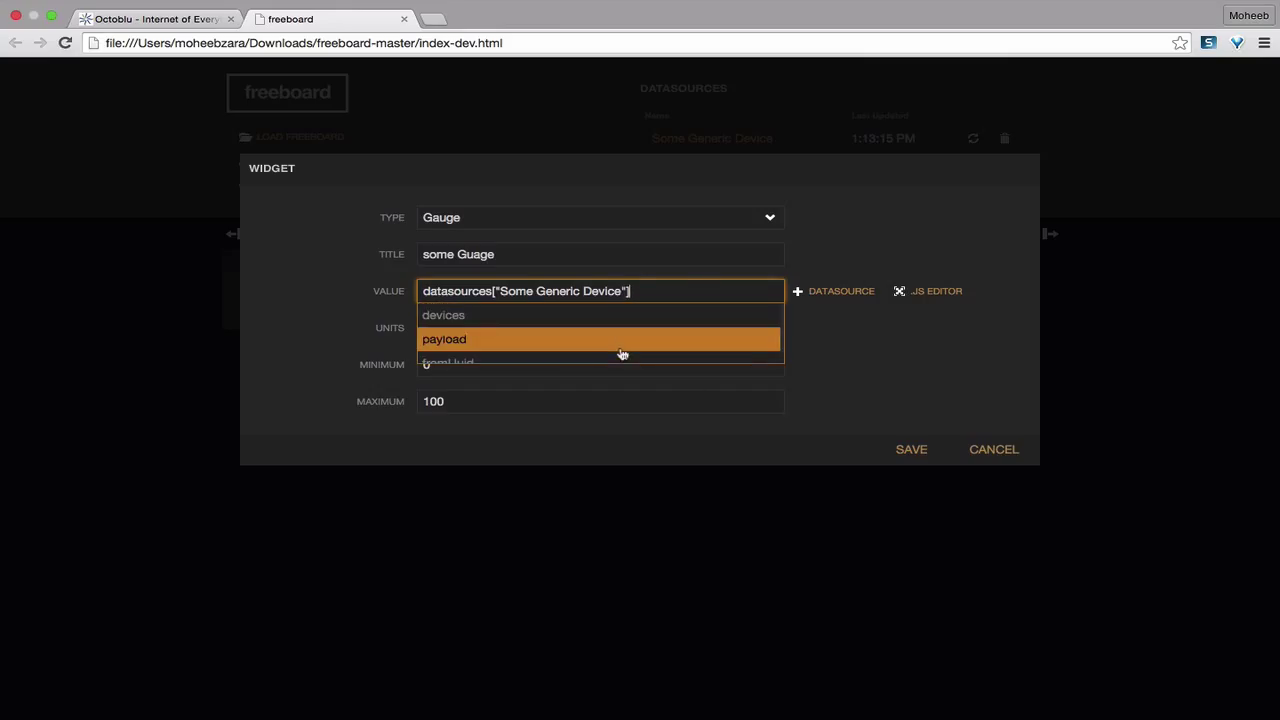
click(592, 350)
Add a Debug node to the flow and wire the Trigger's output into it.
click(141, 17)
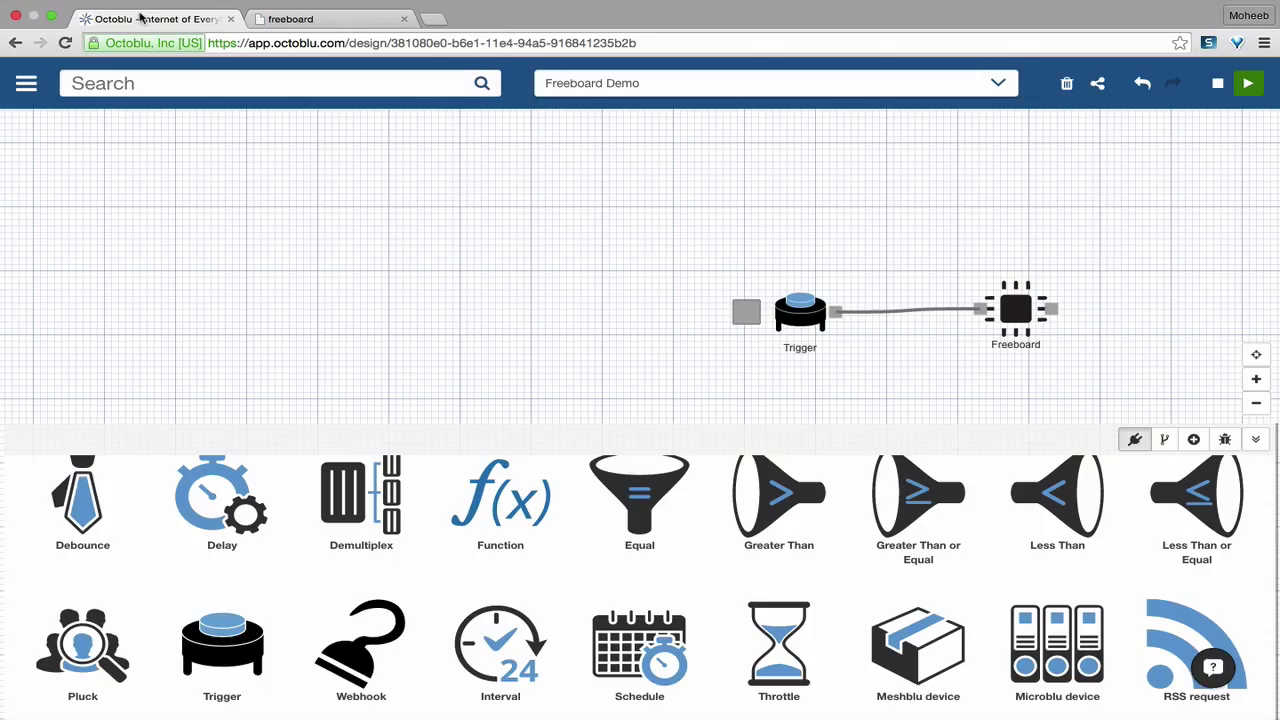
click(800, 303)
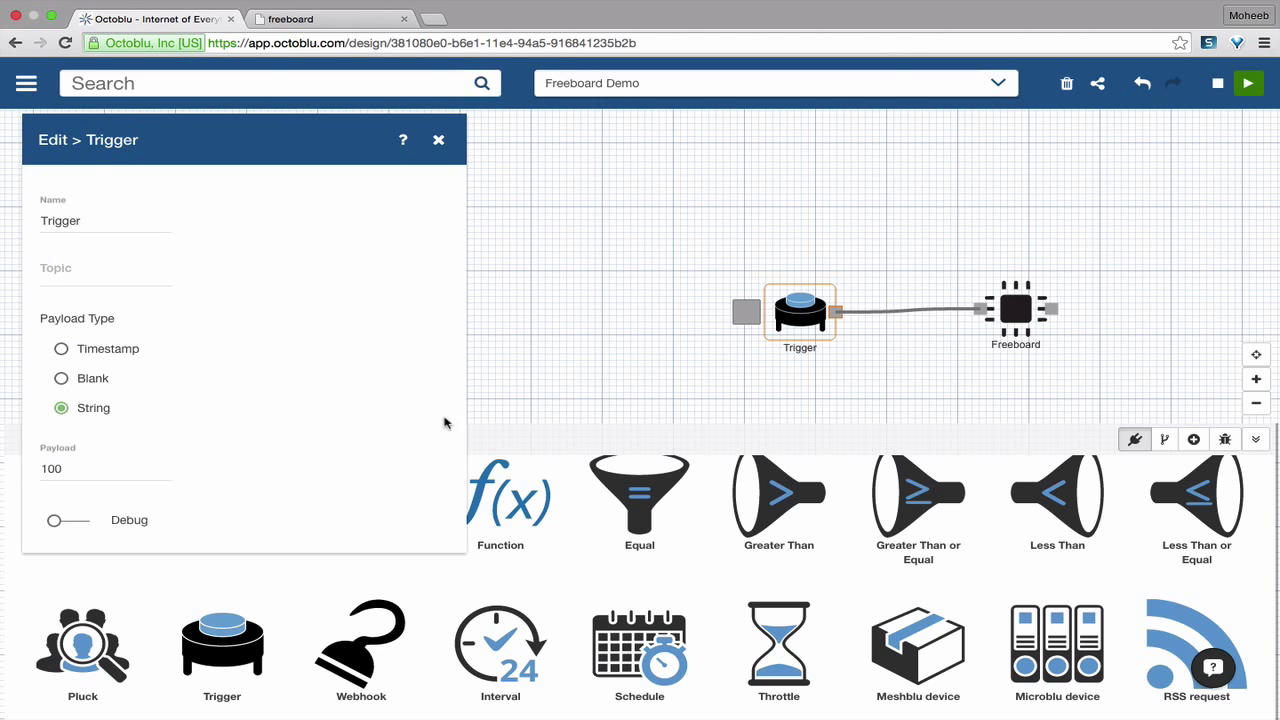
scroll(775, 615, down, 3)
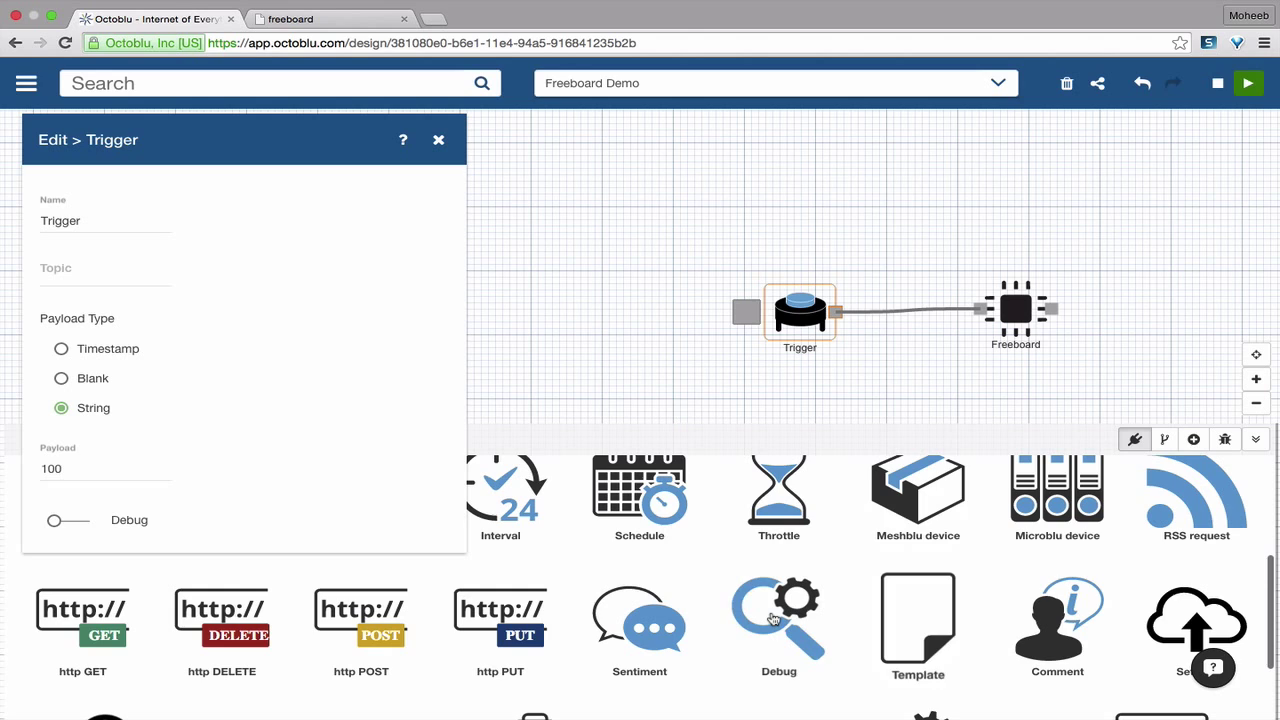
drag(773, 620, 920, 403)
drag(834, 320, 883, 401)
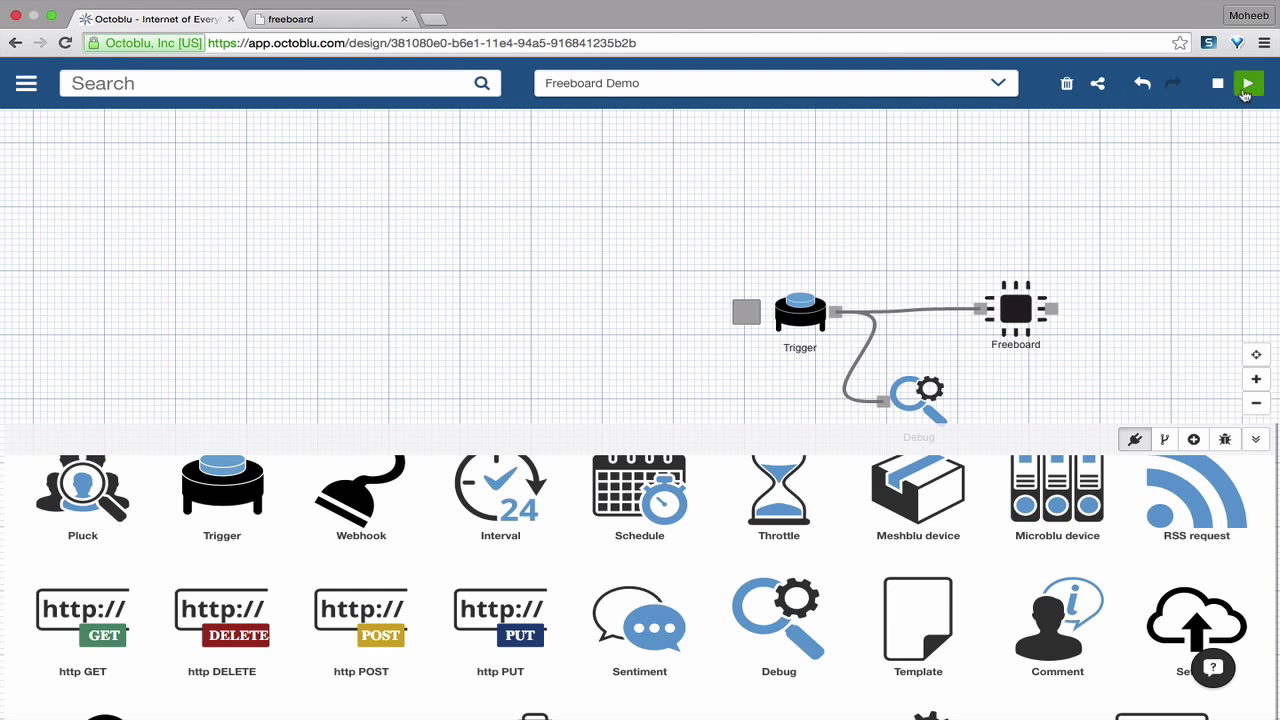
Run the flow, fire the trigger to log payload 100, and save the gauge widget showing 100.
click(1224, 441)
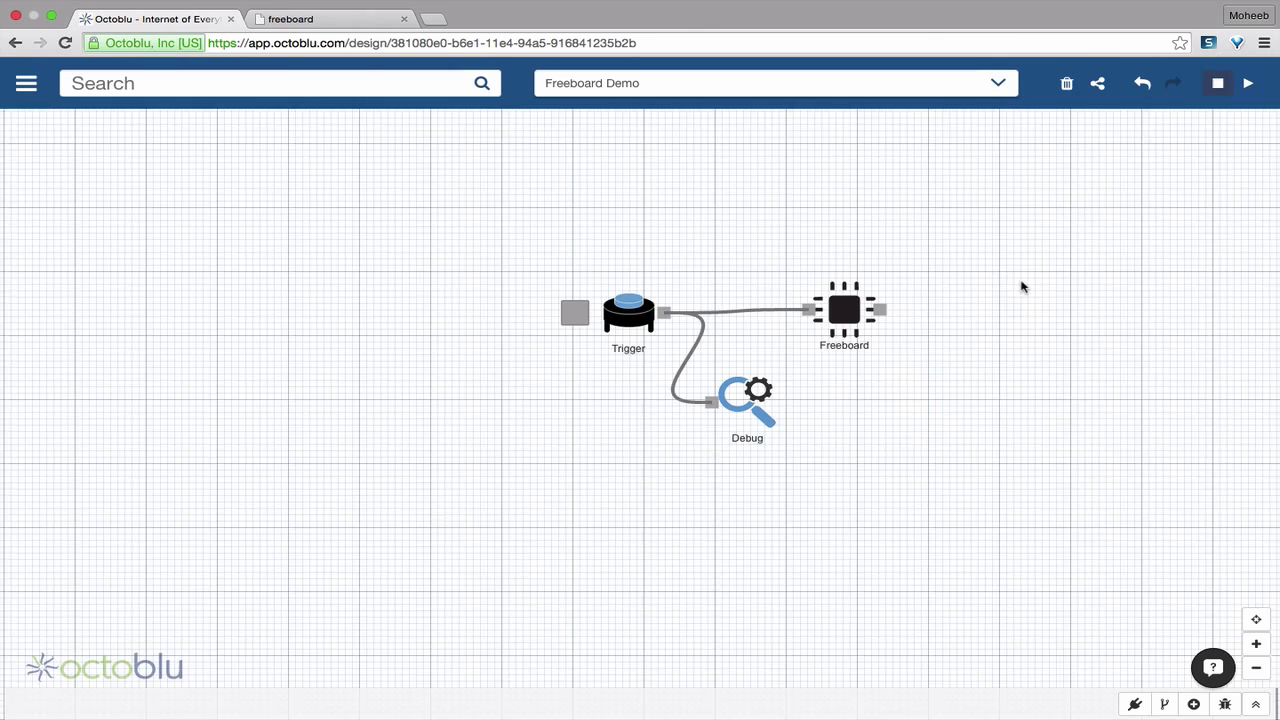
scroll(1022, 287, up, 3)
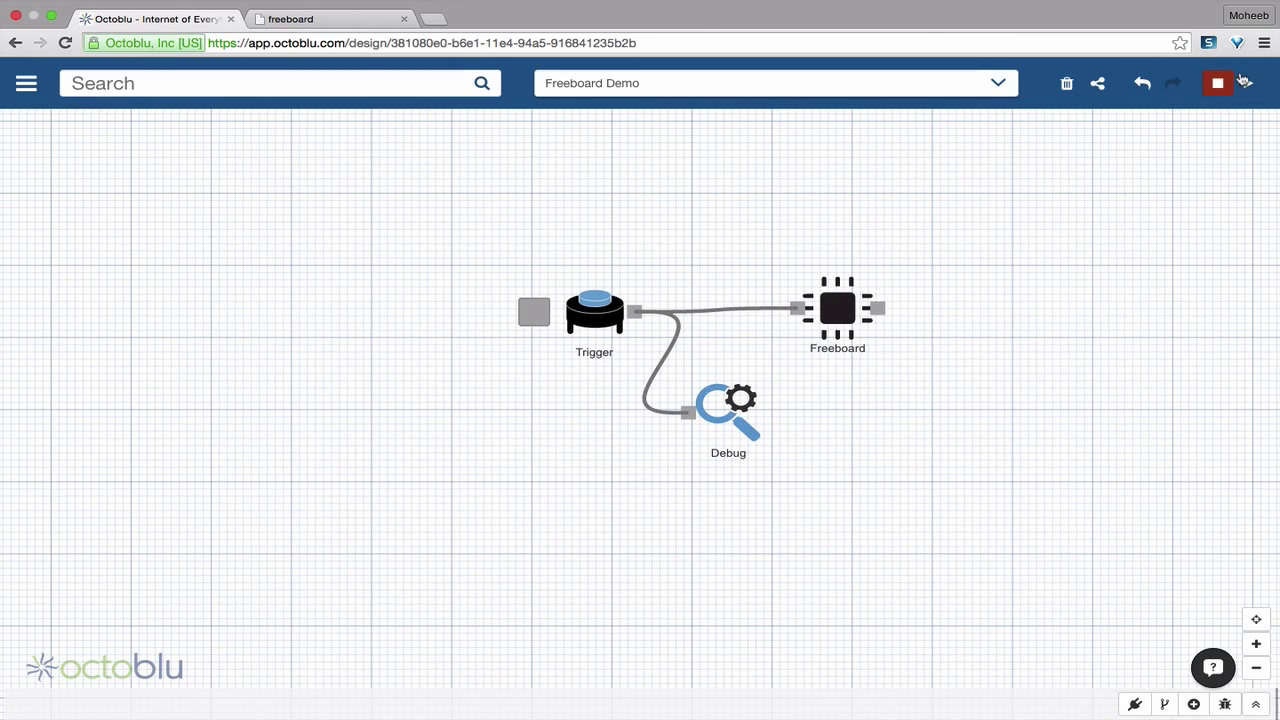
click(1245, 82)
click(1225, 704)
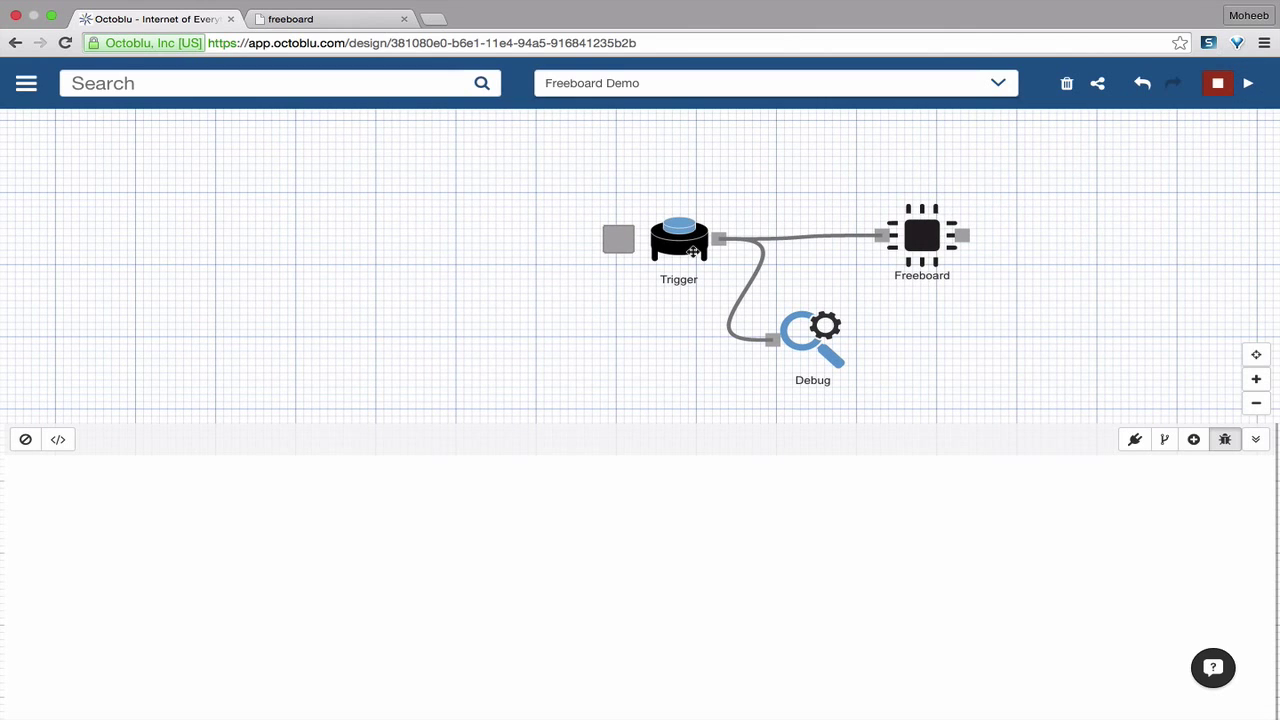
click(1248, 80)
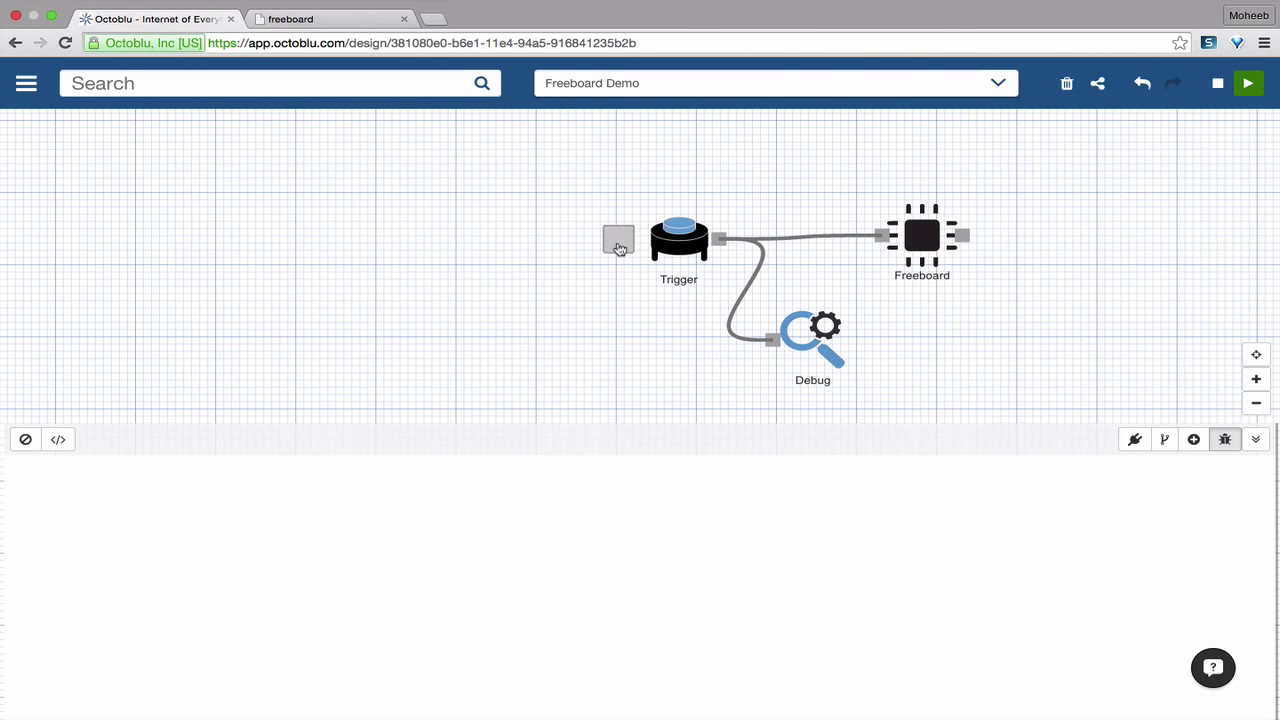
click(618, 243)
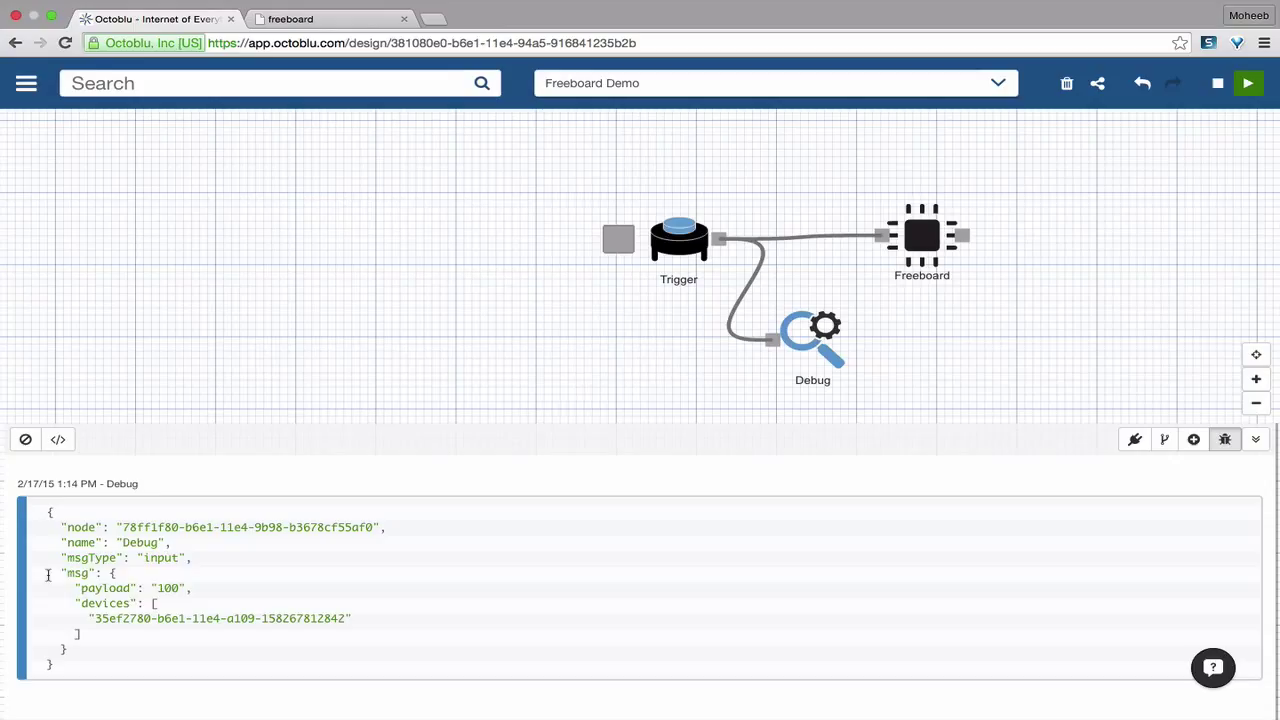
drag(70, 590, 100, 628)
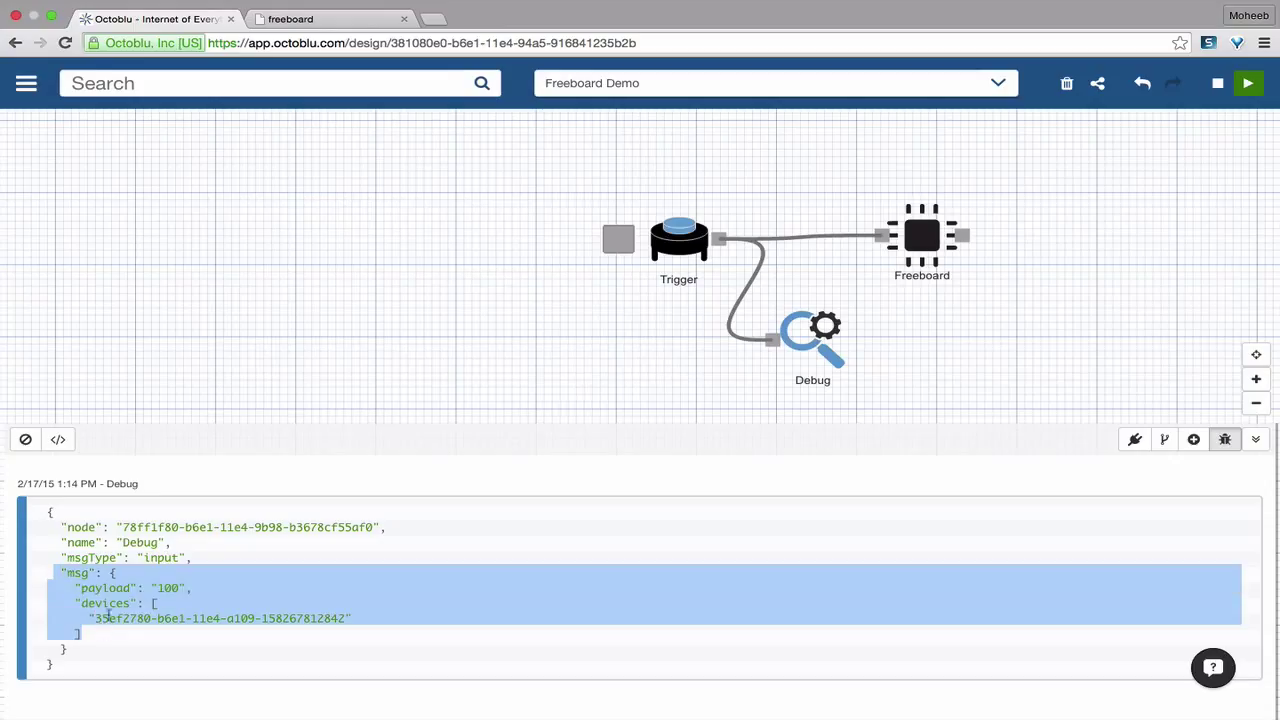
click(300, 19)
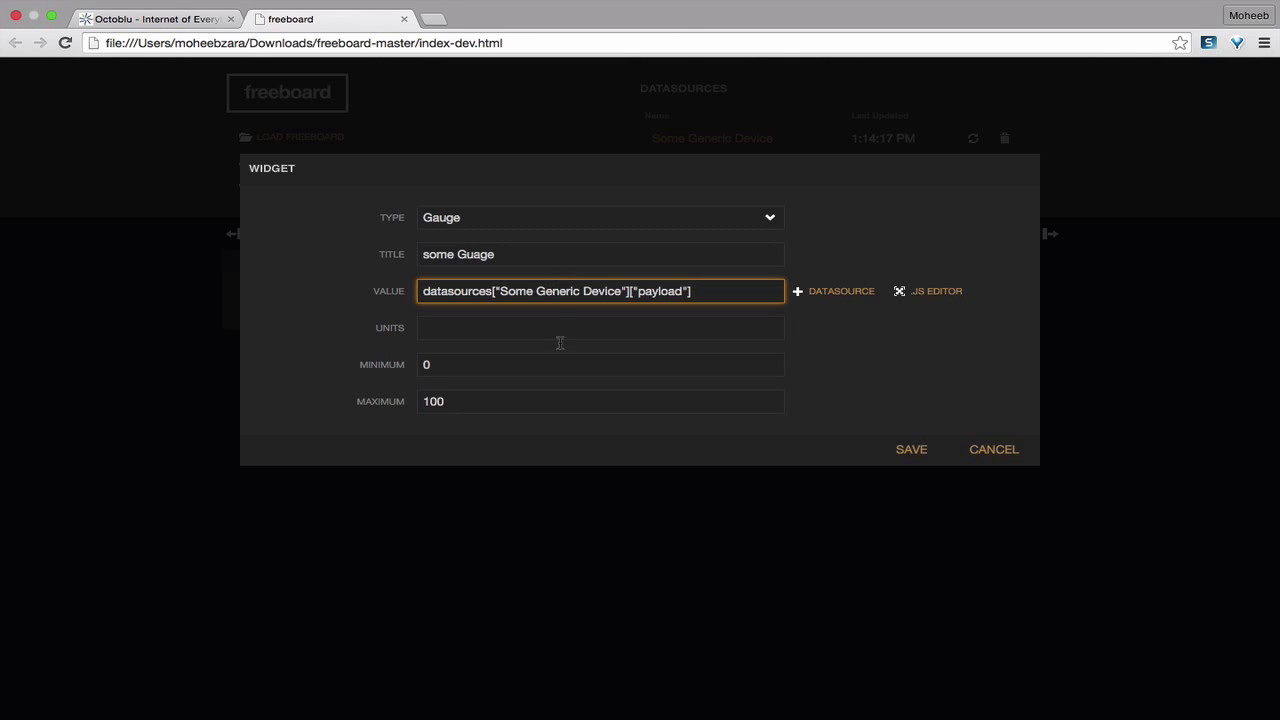
click(912, 450)
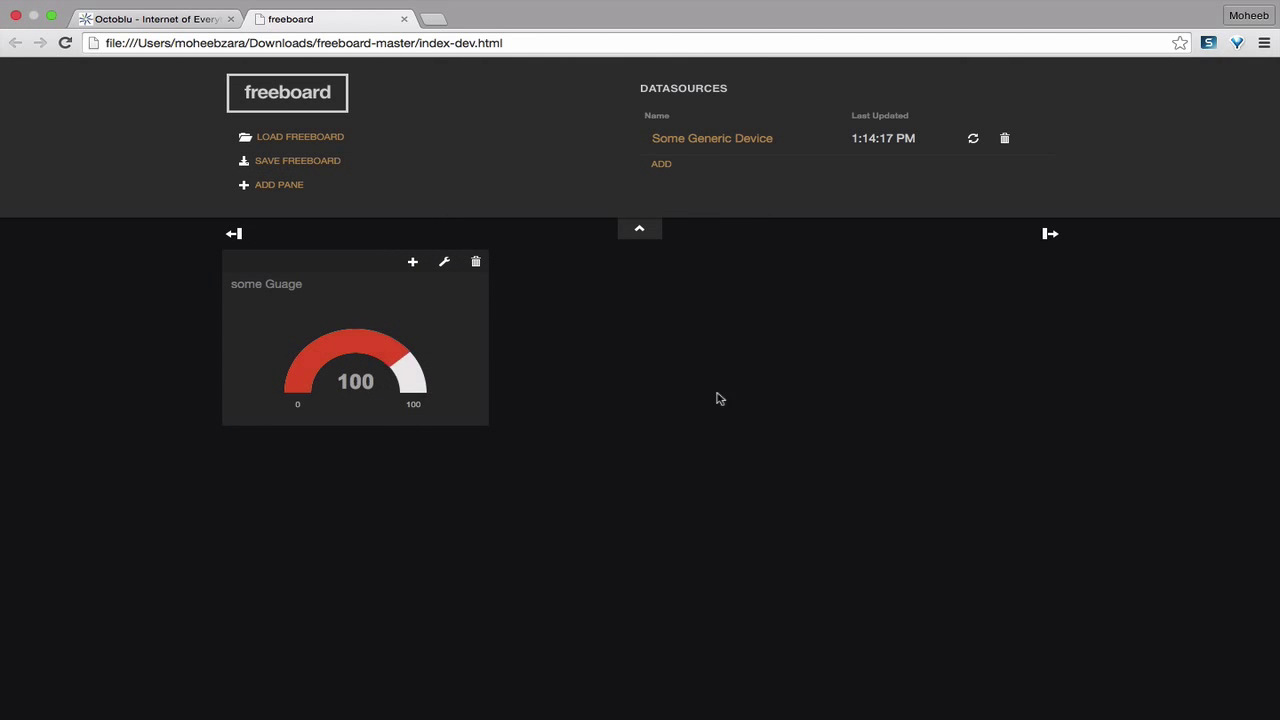
Add a second Trigger from Operator Nodes and wire it into the Freeboard node.
click(177, 28)
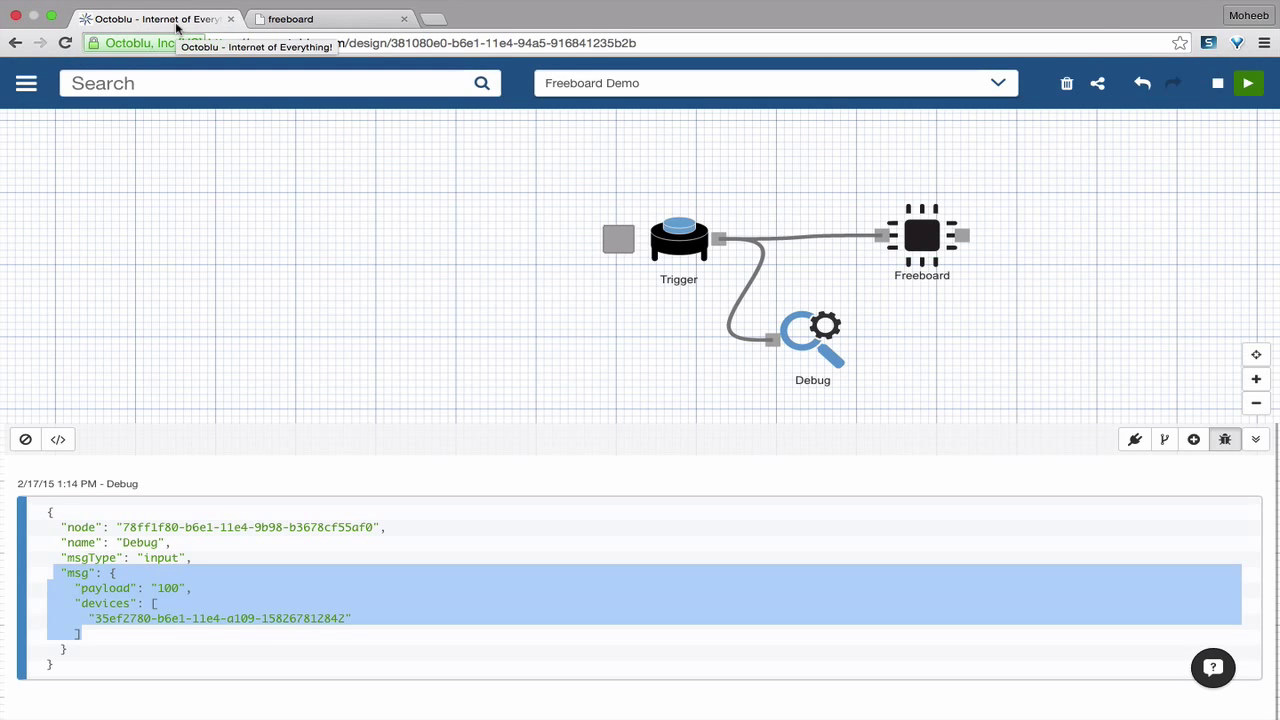
click(1257, 441)
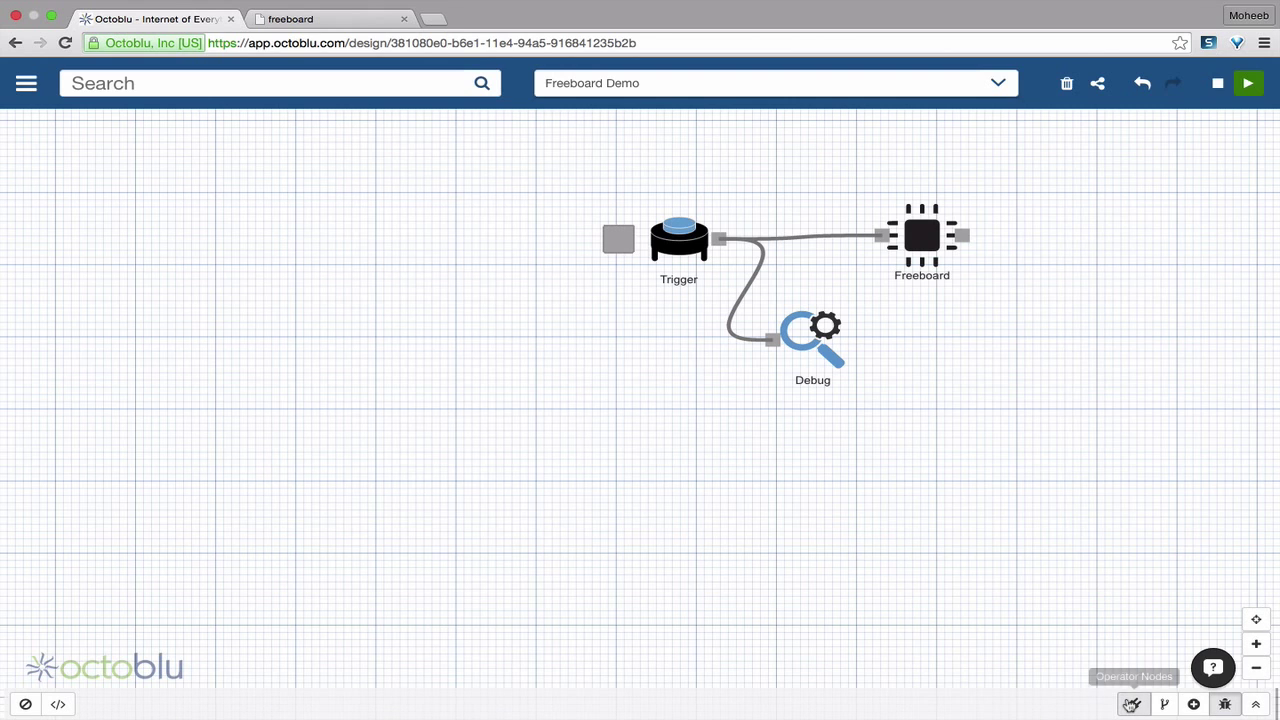
click(1134, 704)
scroll(329, 651, down, 1)
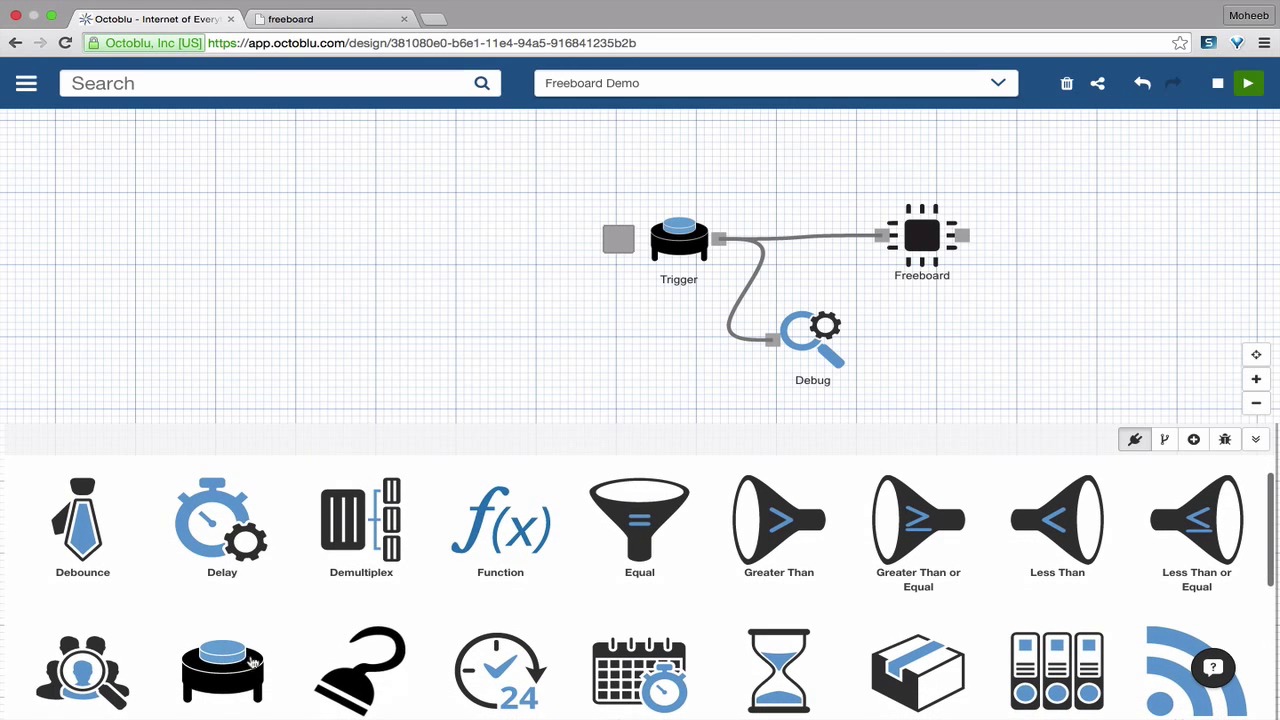
drag(222, 665, 680, 415)
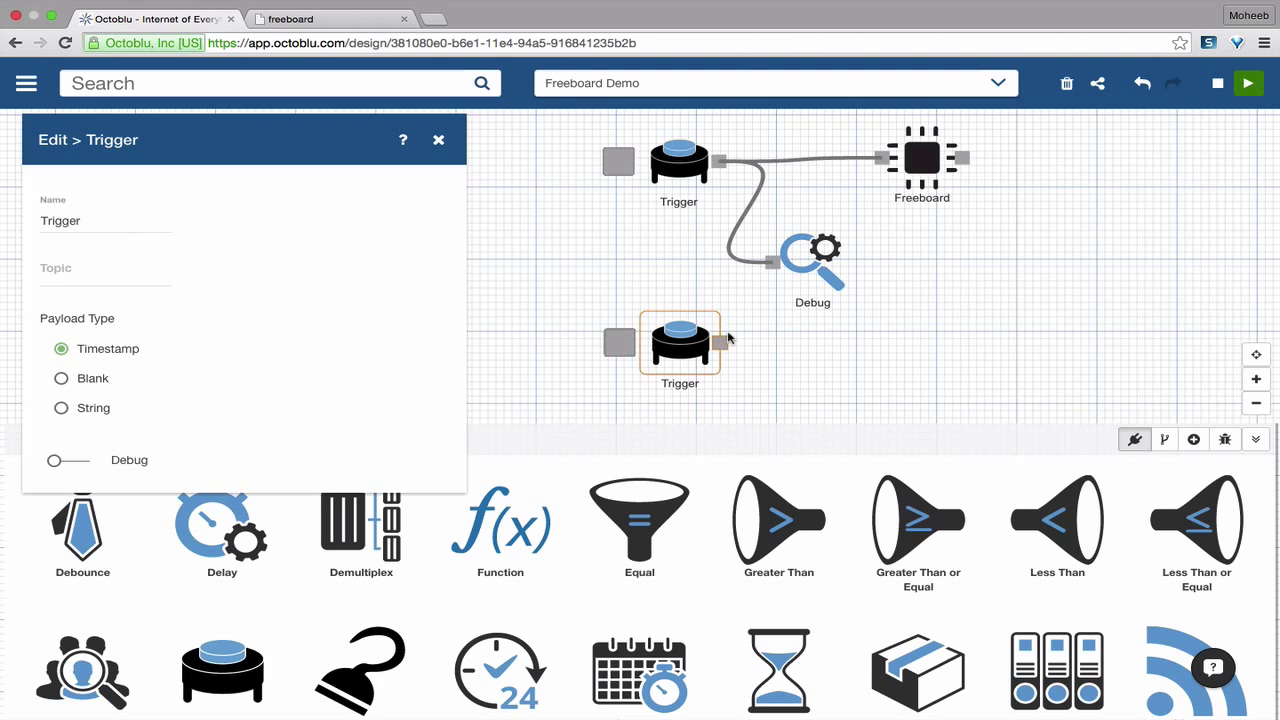
drag(724, 342, 880, 157)
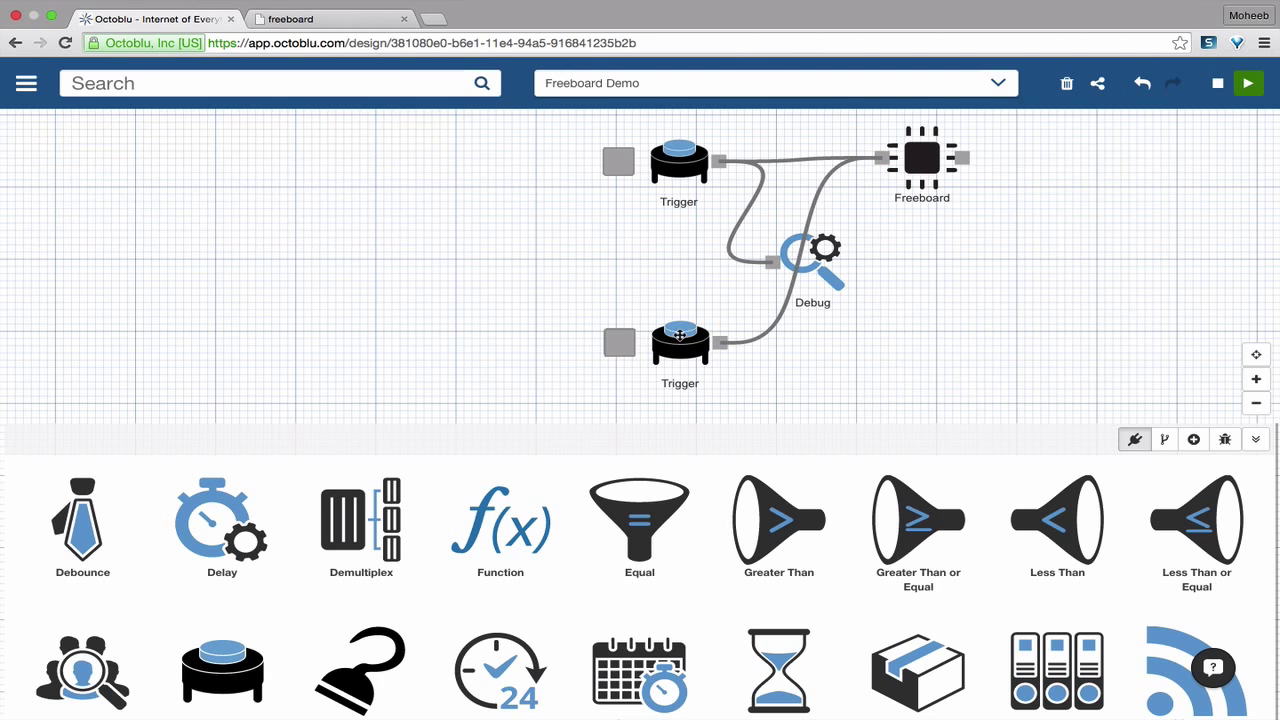
Move the new Trigger up and delete the Debug node with its wire.
drag(680, 336, 668, 263)
drag(840, 257, 1100, 258)
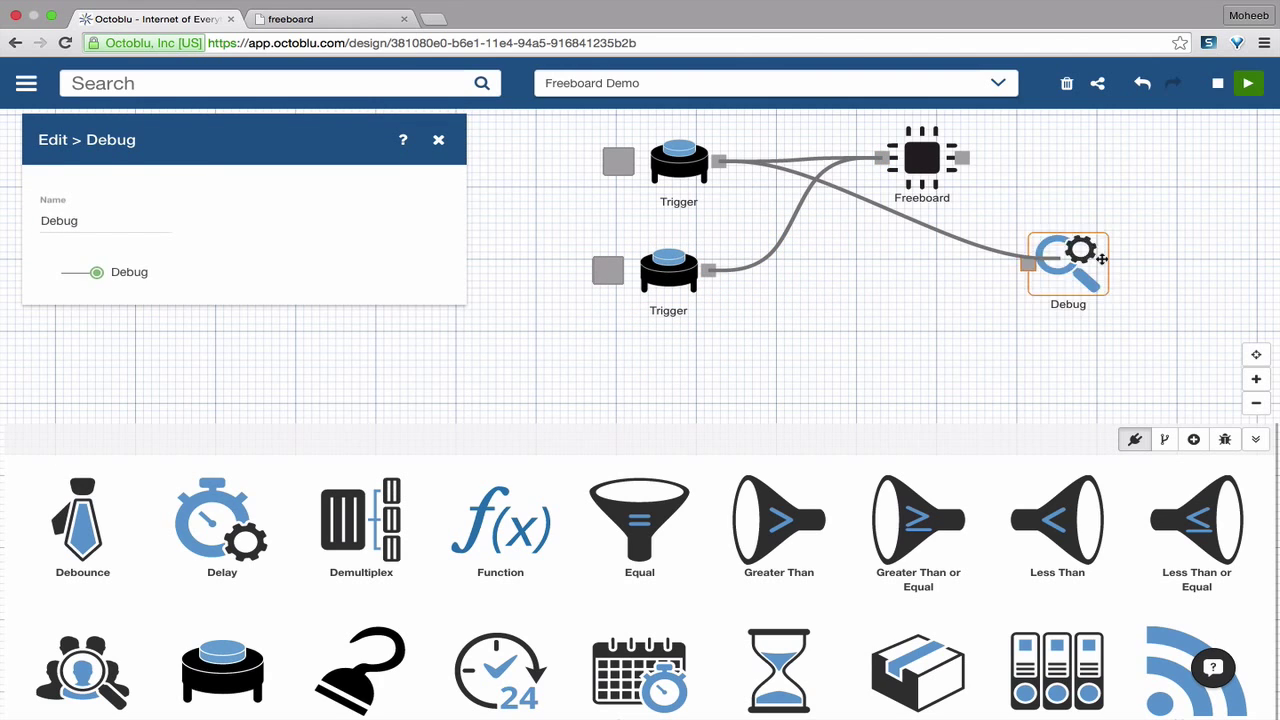
key(Delete)
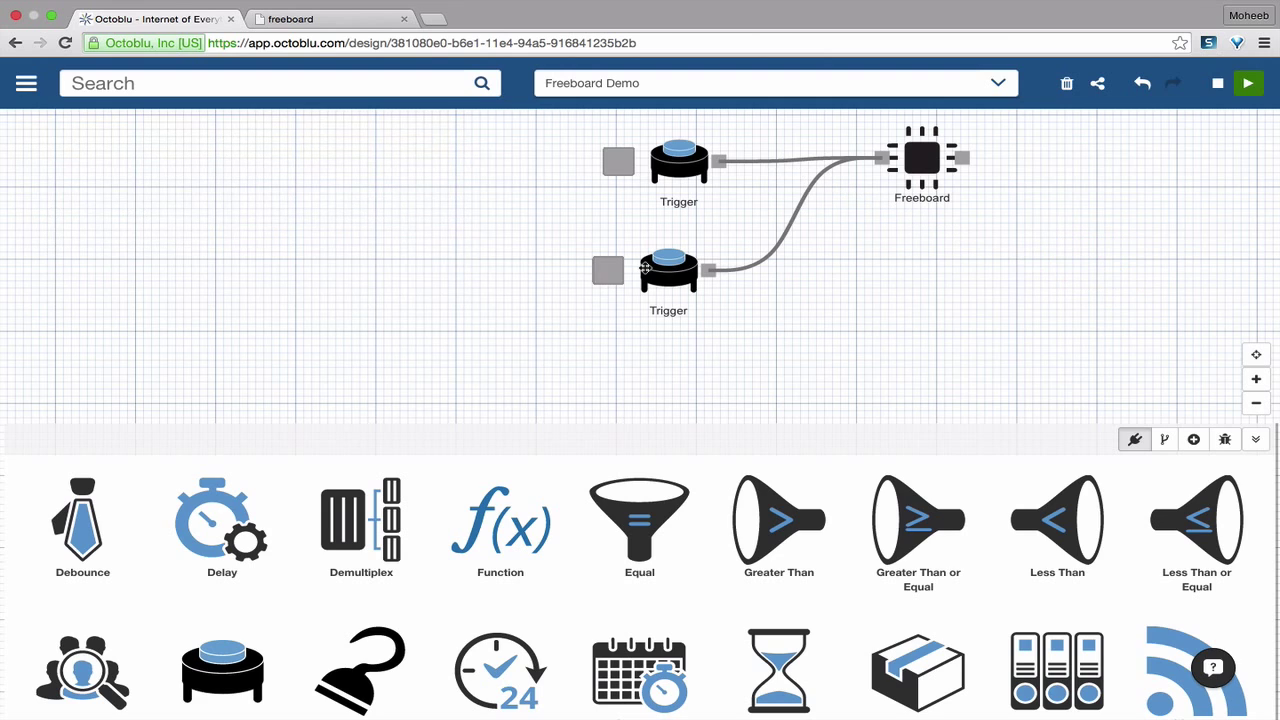
Give the new Trigger a String payload of 30, redeploy the flow, and return to Freeboard.
click(662, 268)
click(68, 412)
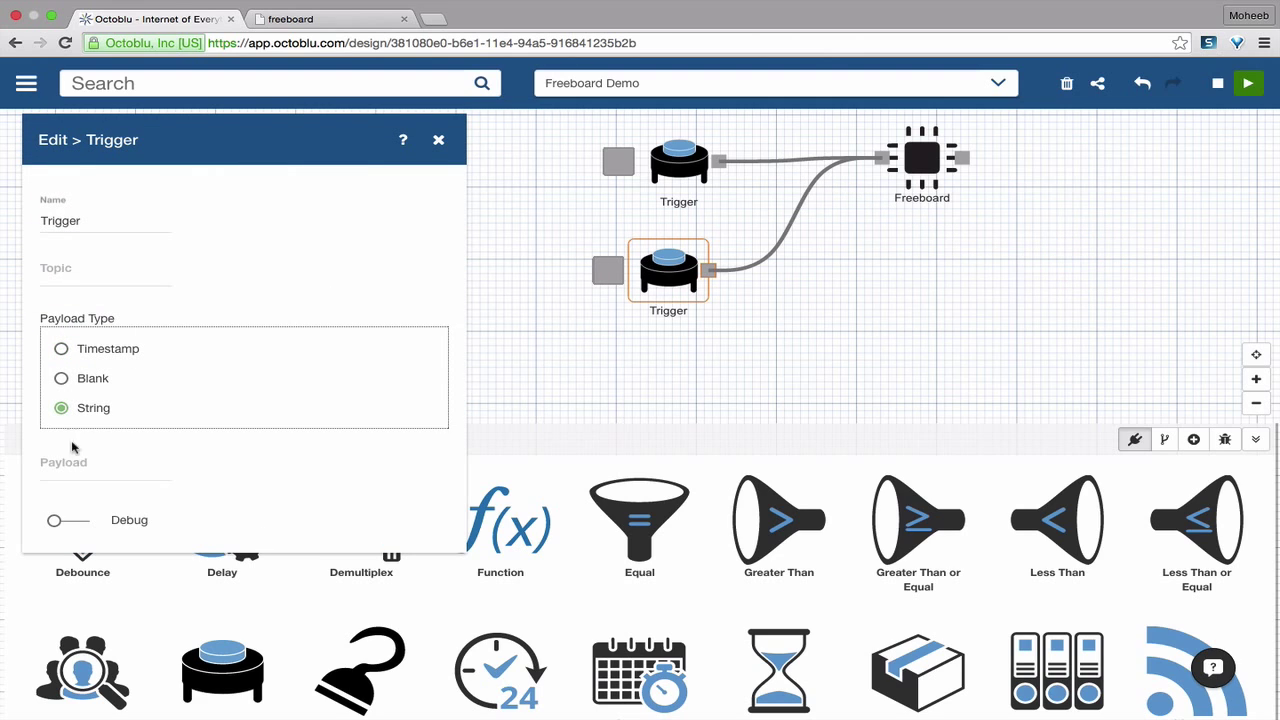
click(77, 461)
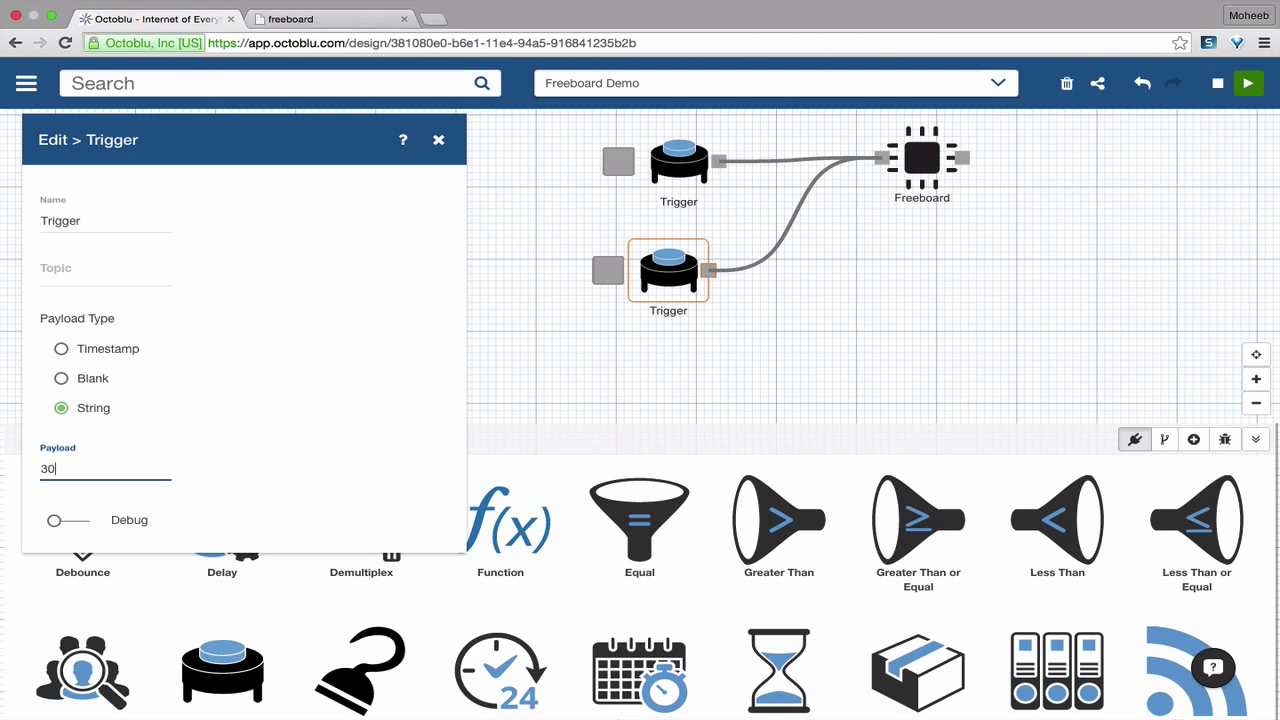
click(438, 142)
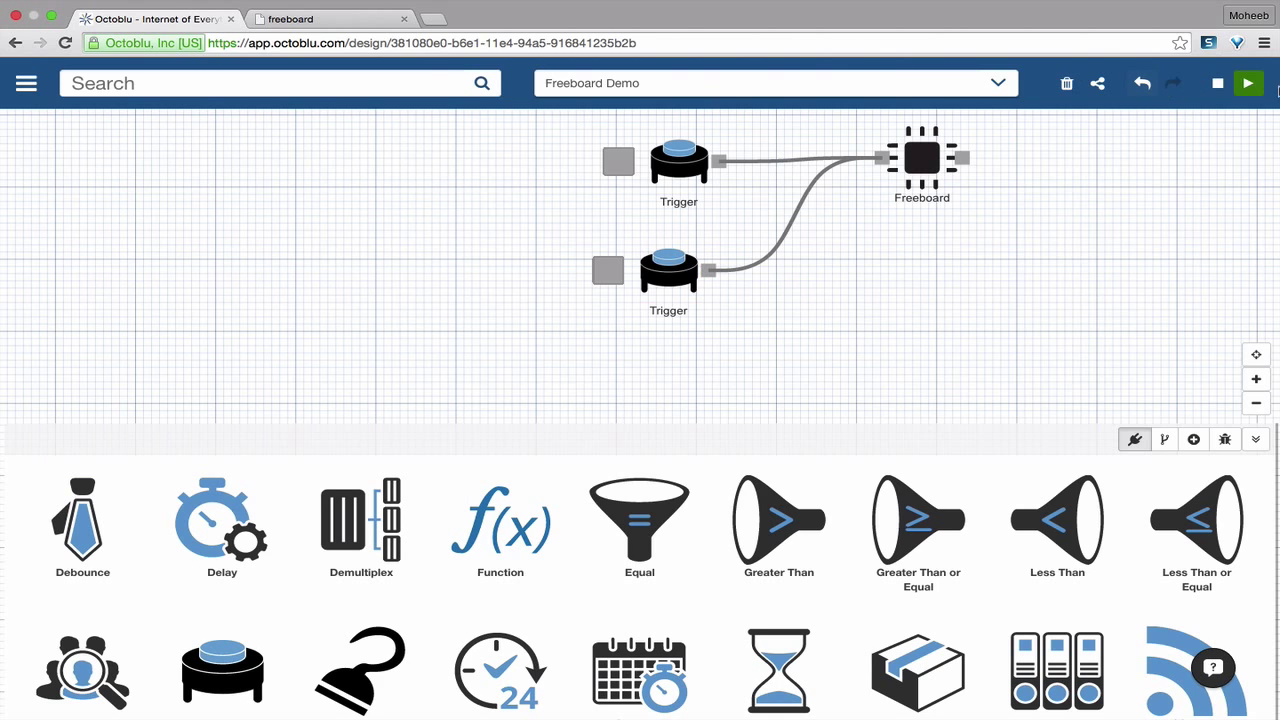
click(1248, 83)
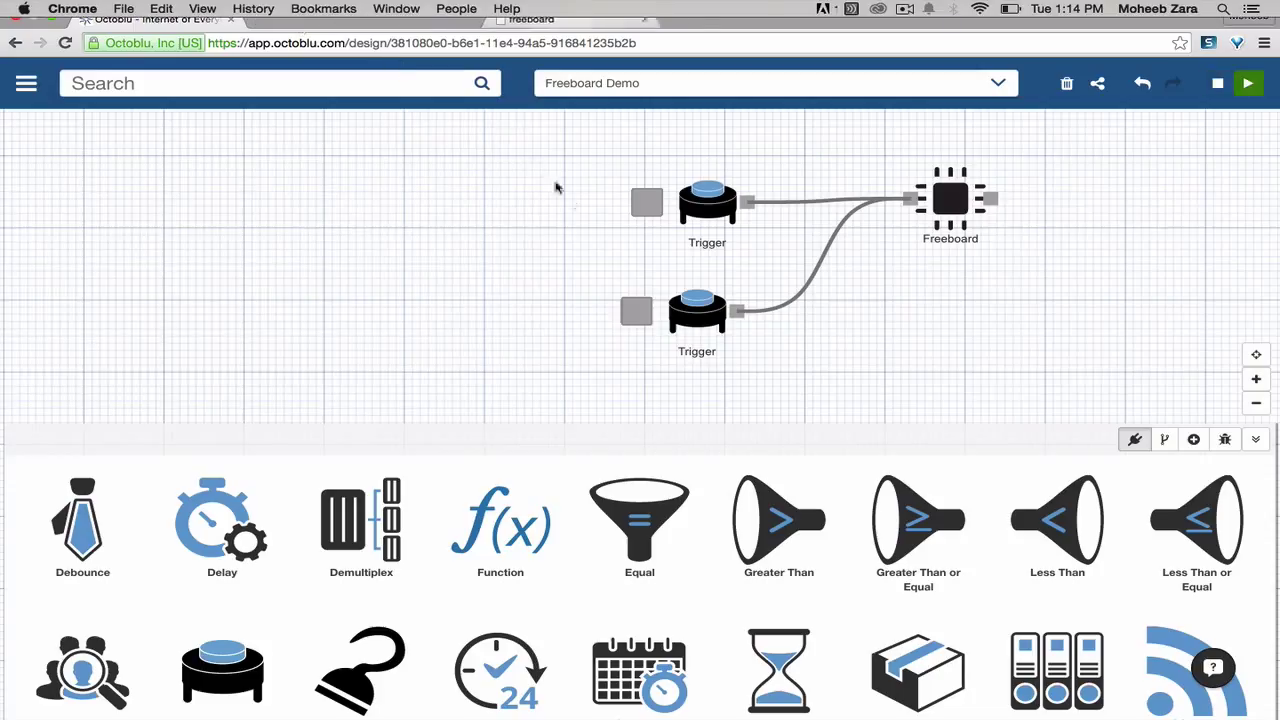
key(ctrl+Tab)
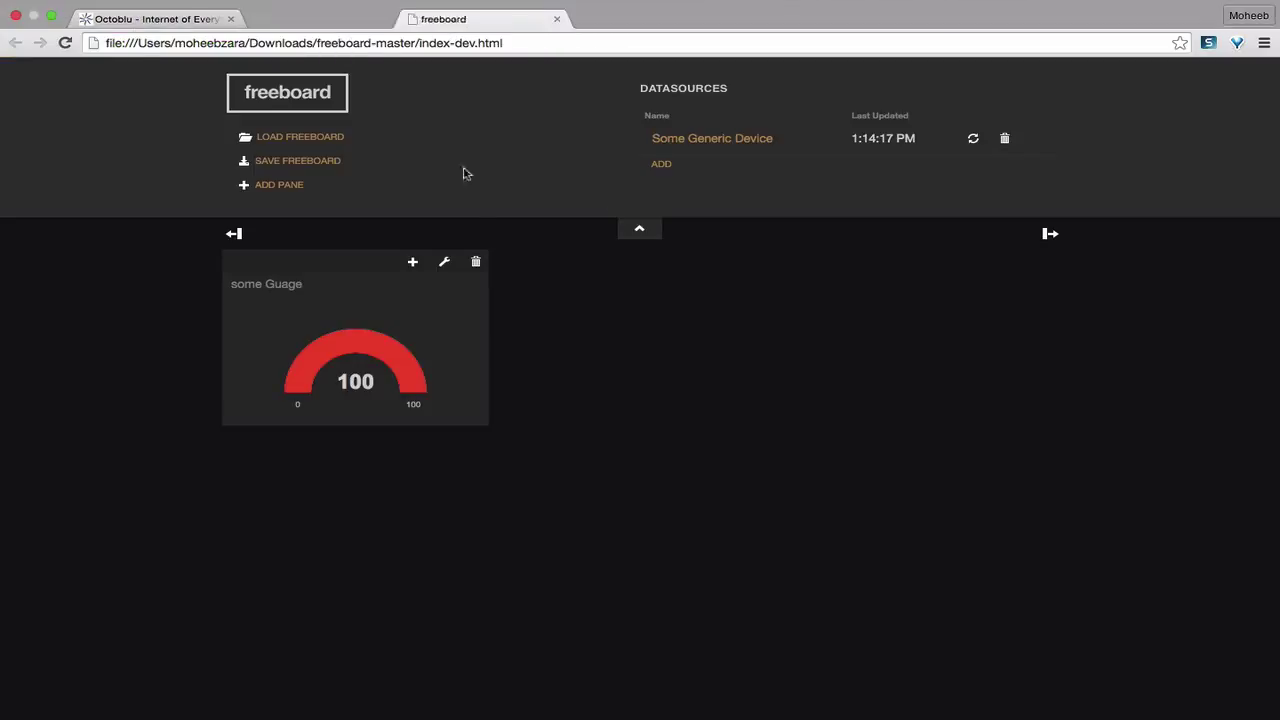
Put the dashboard in its own window beside Octoblu, then fire the triggers sending 30 and 100.
click(53, 17)
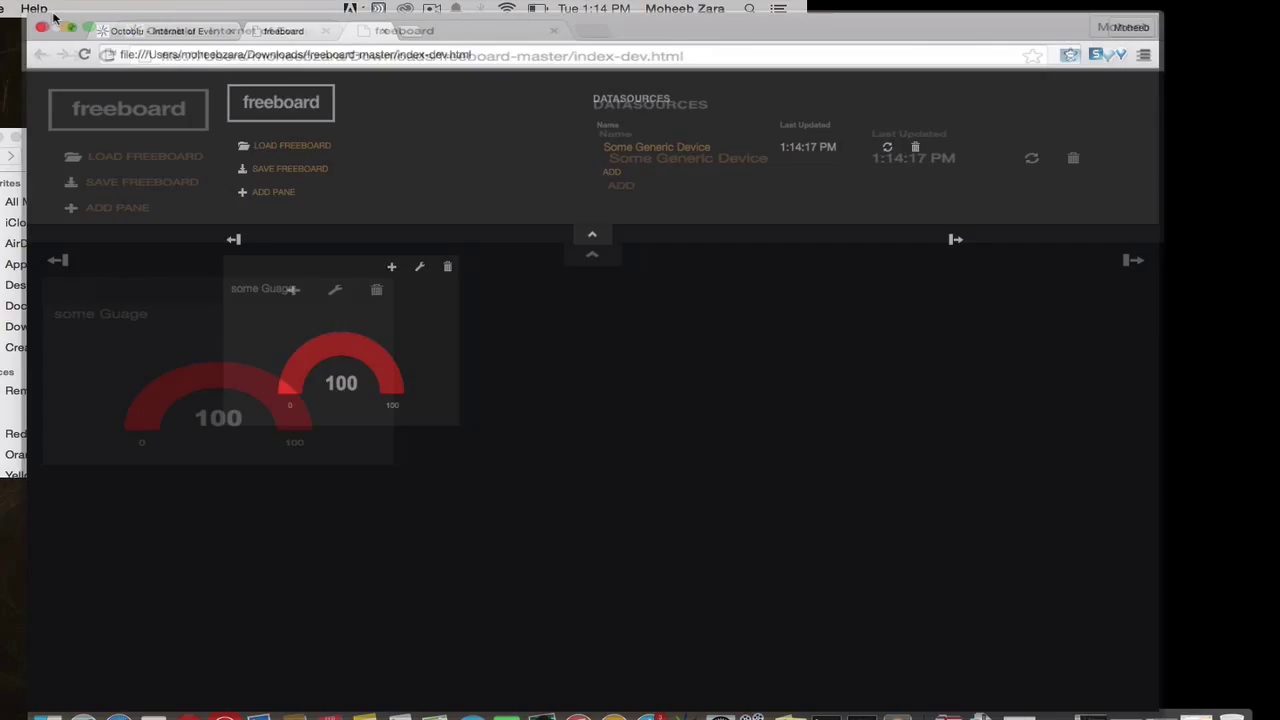
drag(552, 60, 1257, 14)
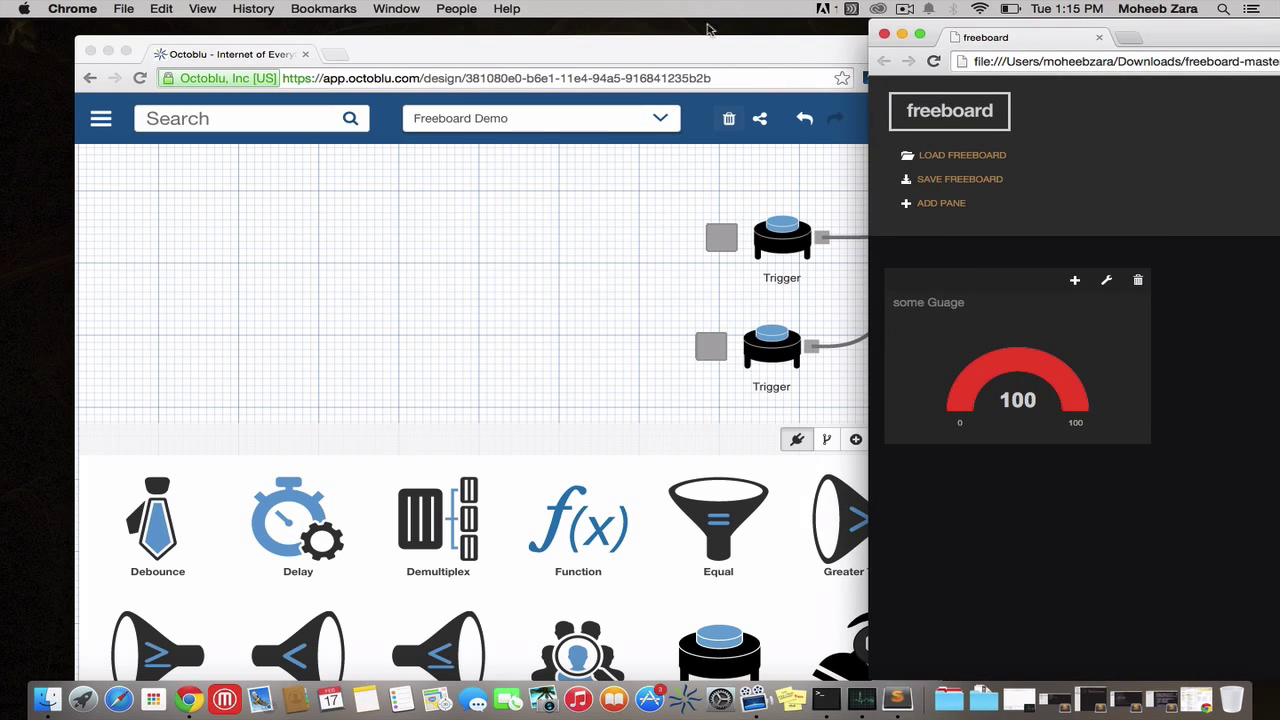
drag(719, 44, 632, 27)
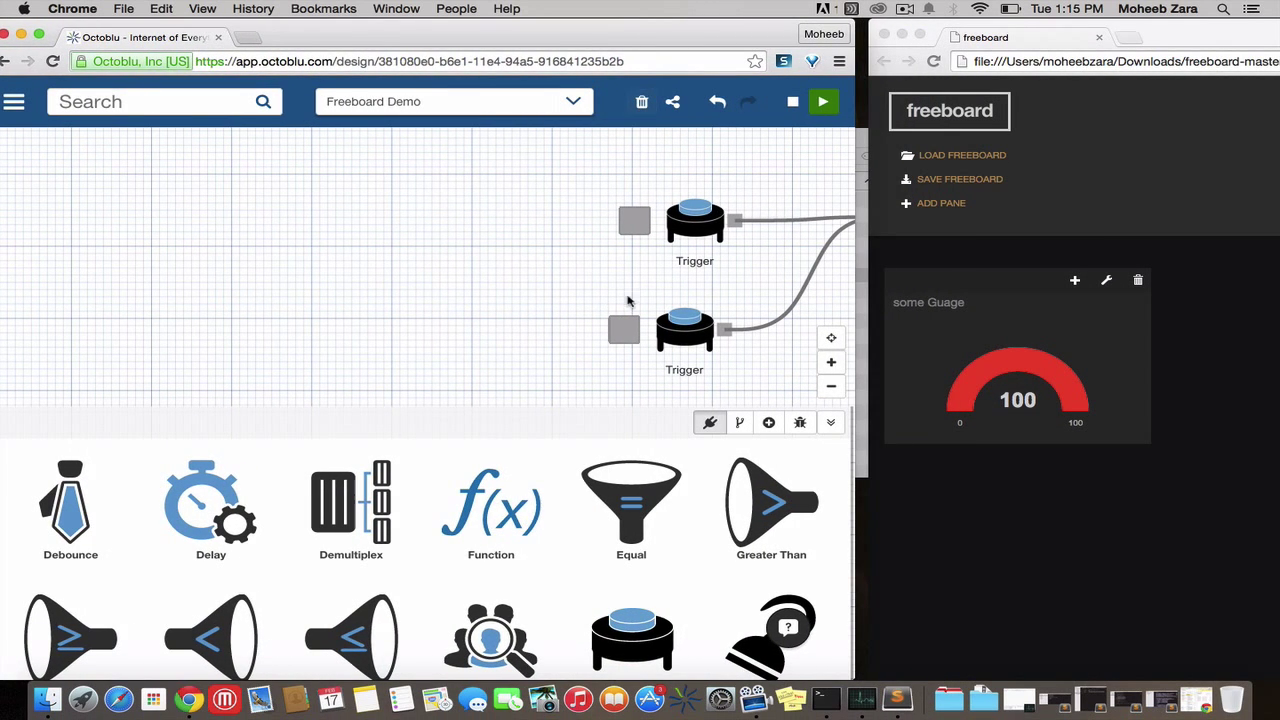
click(624, 328)
click(632, 219)
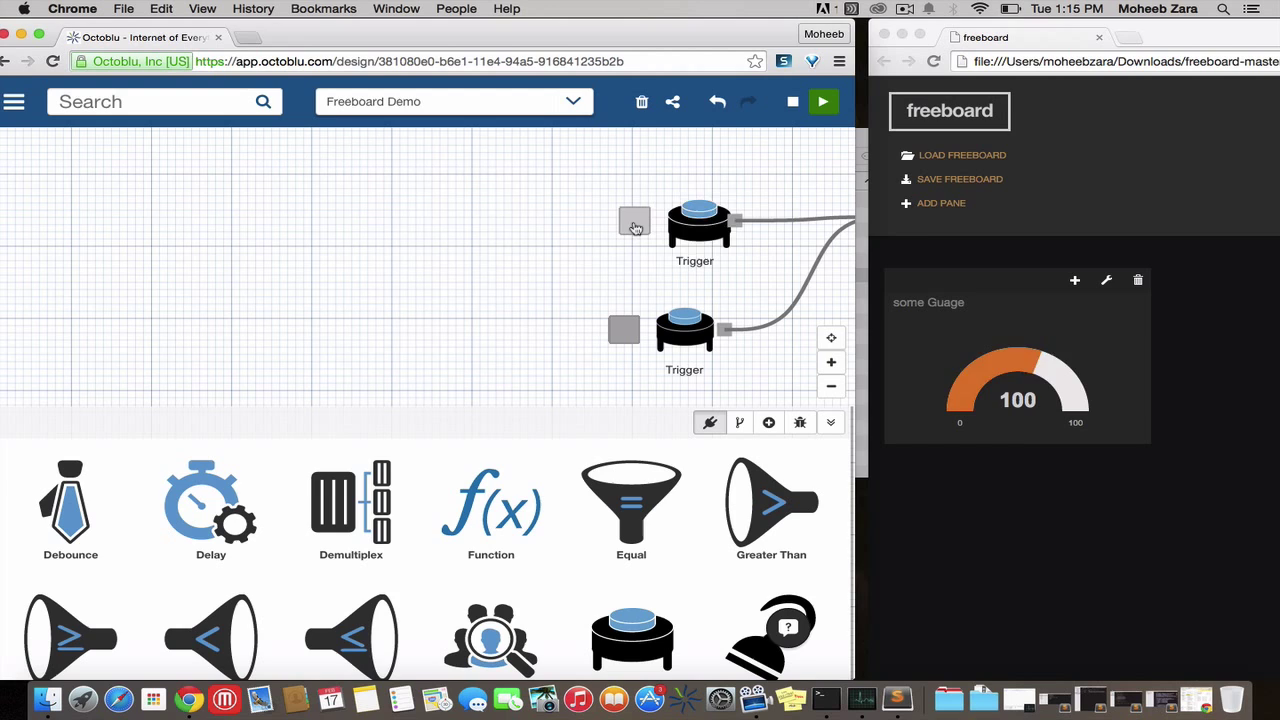
Add a pane with a Sparkline widget titled 'spark' bound to Some Generic Device's payload.
click(940, 213)
click(940, 205)
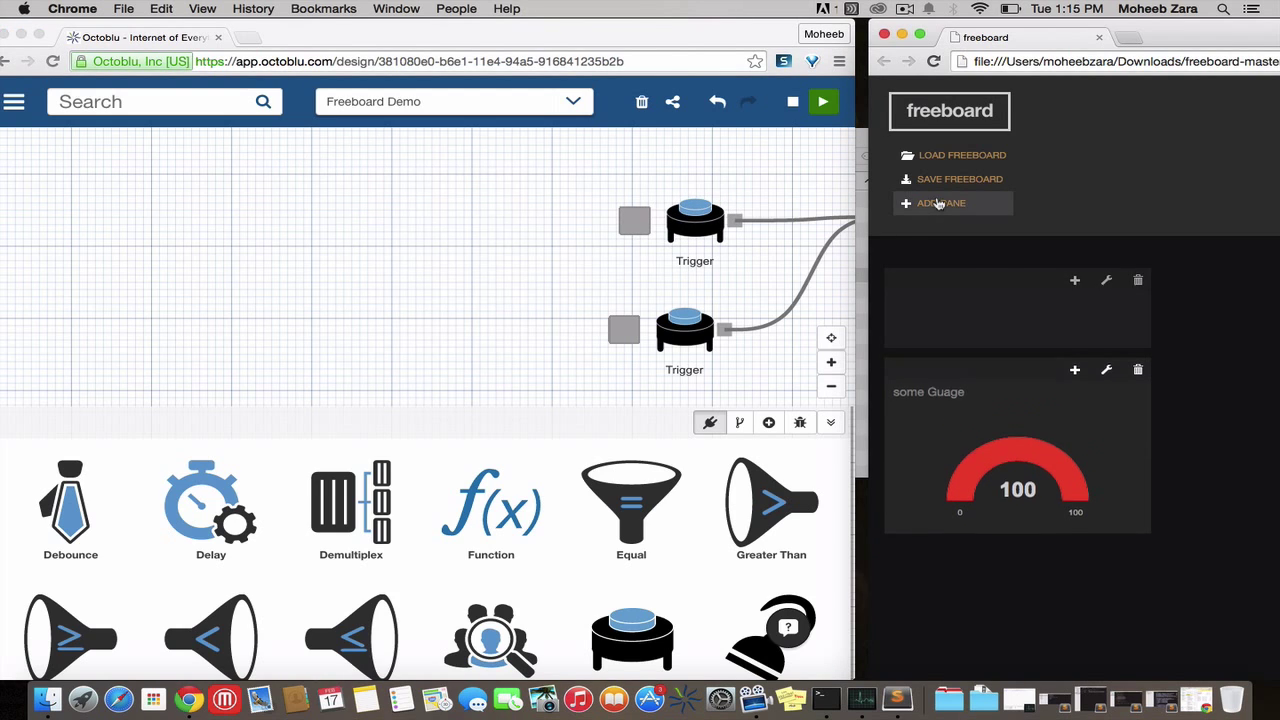
click(1075, 281)
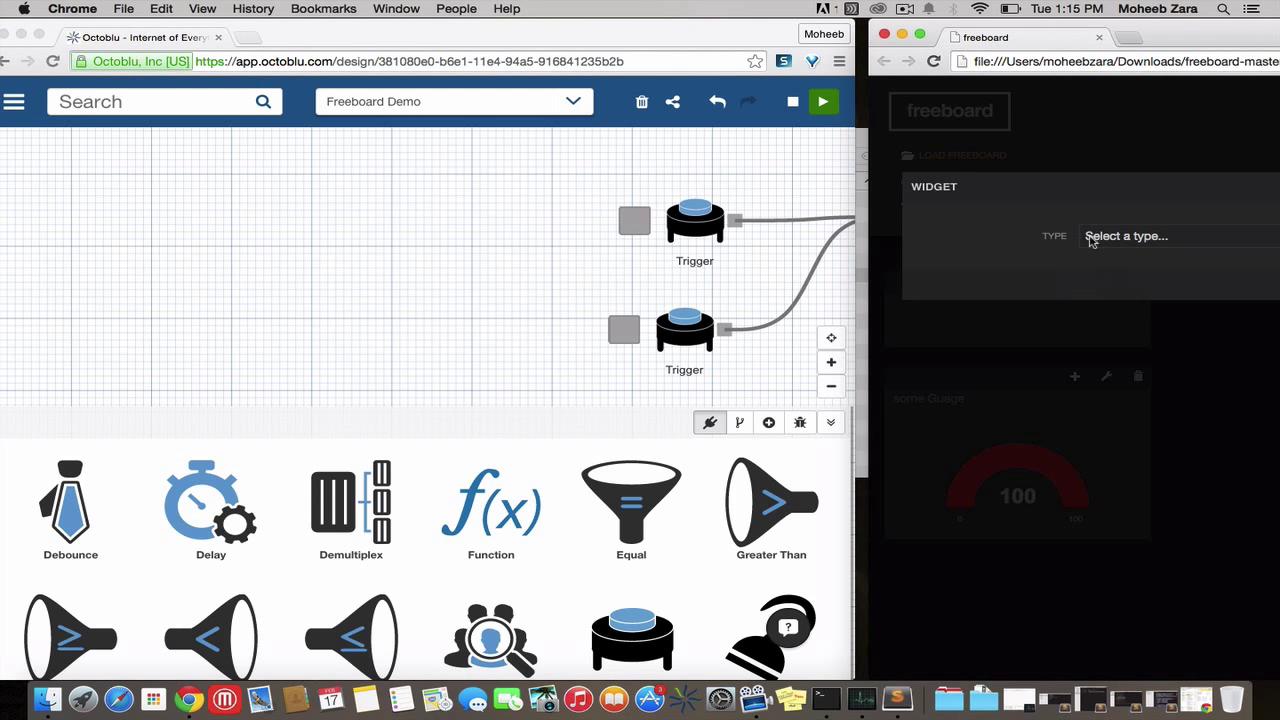
click(1091, 240)
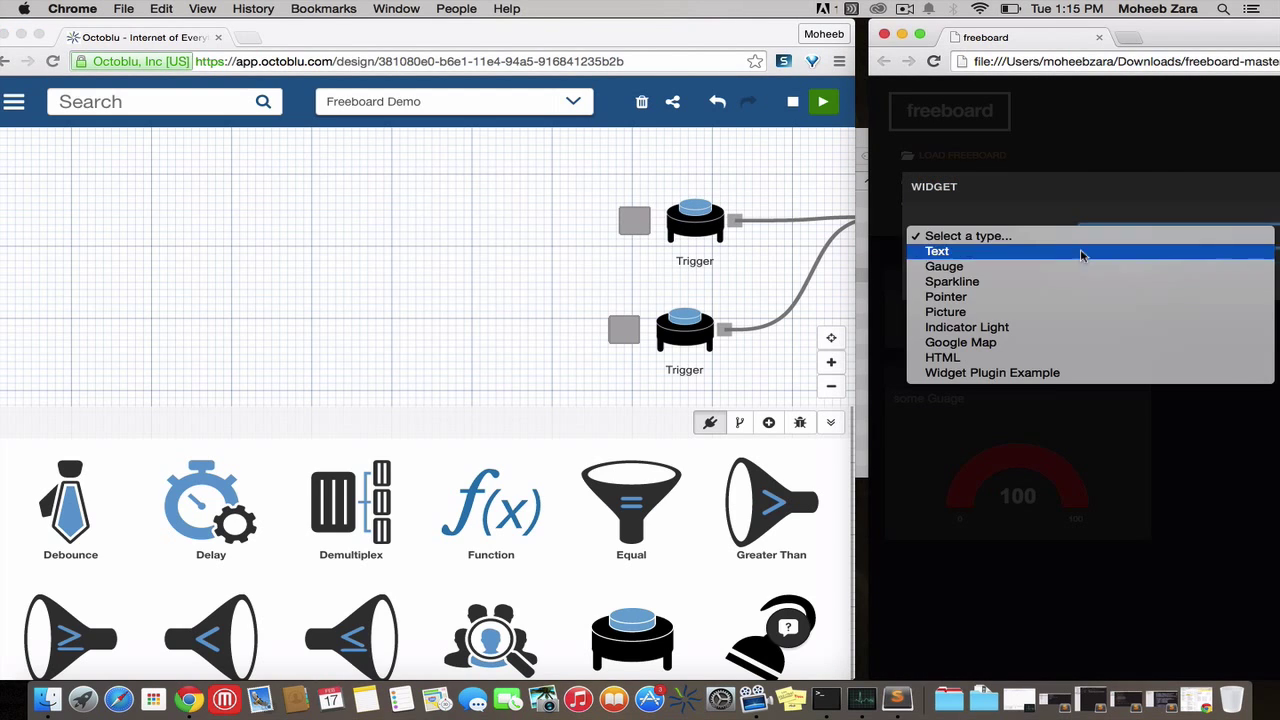
click(978, 282)
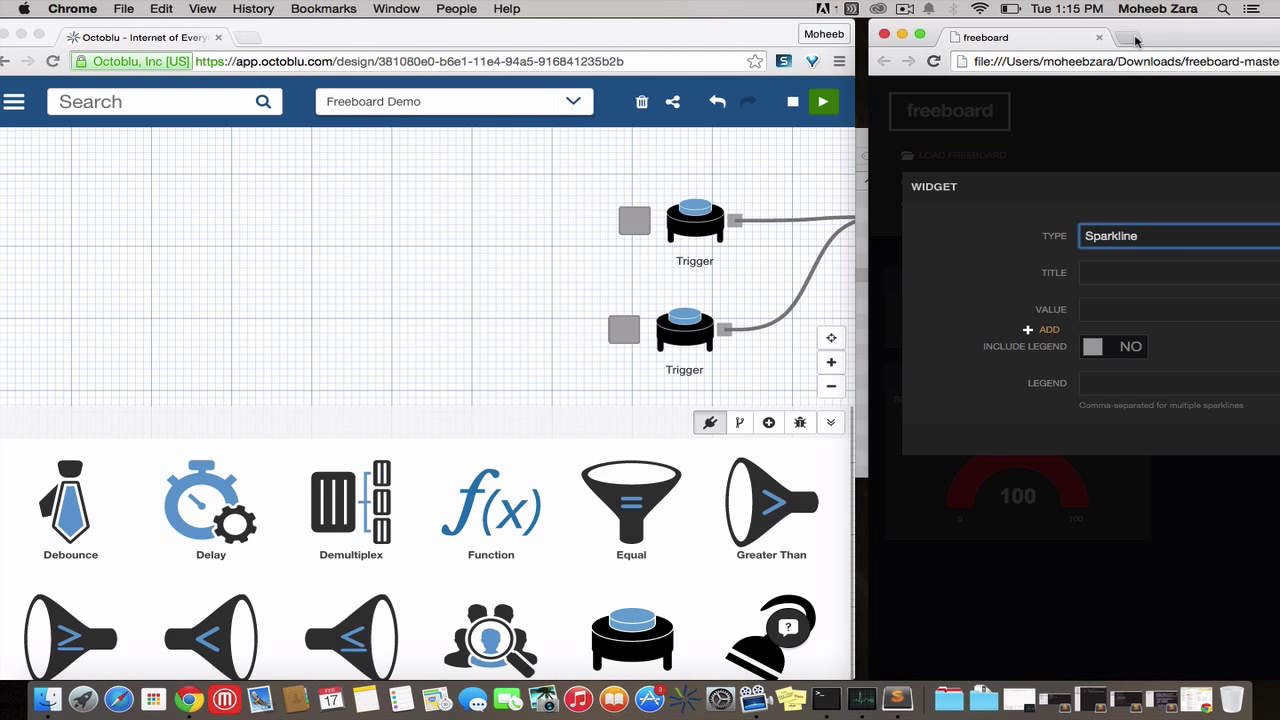
drag(1136, 40, 603, 10)
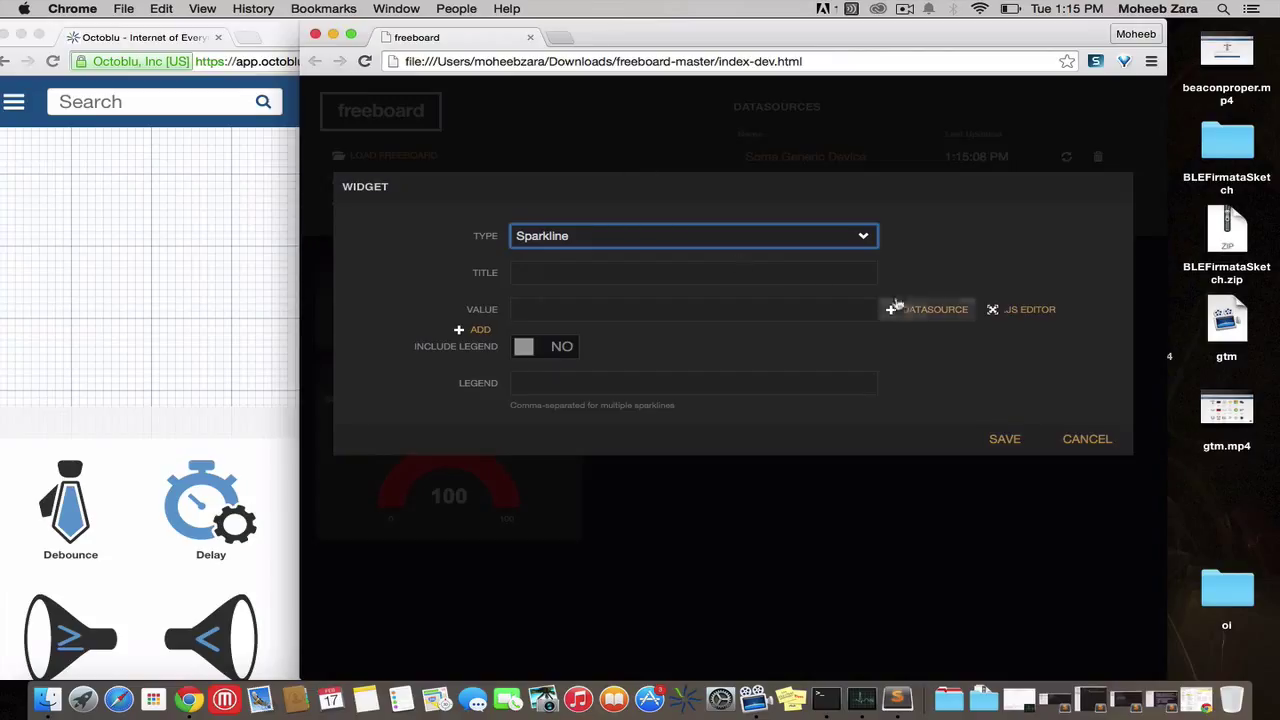
click(762, 268)
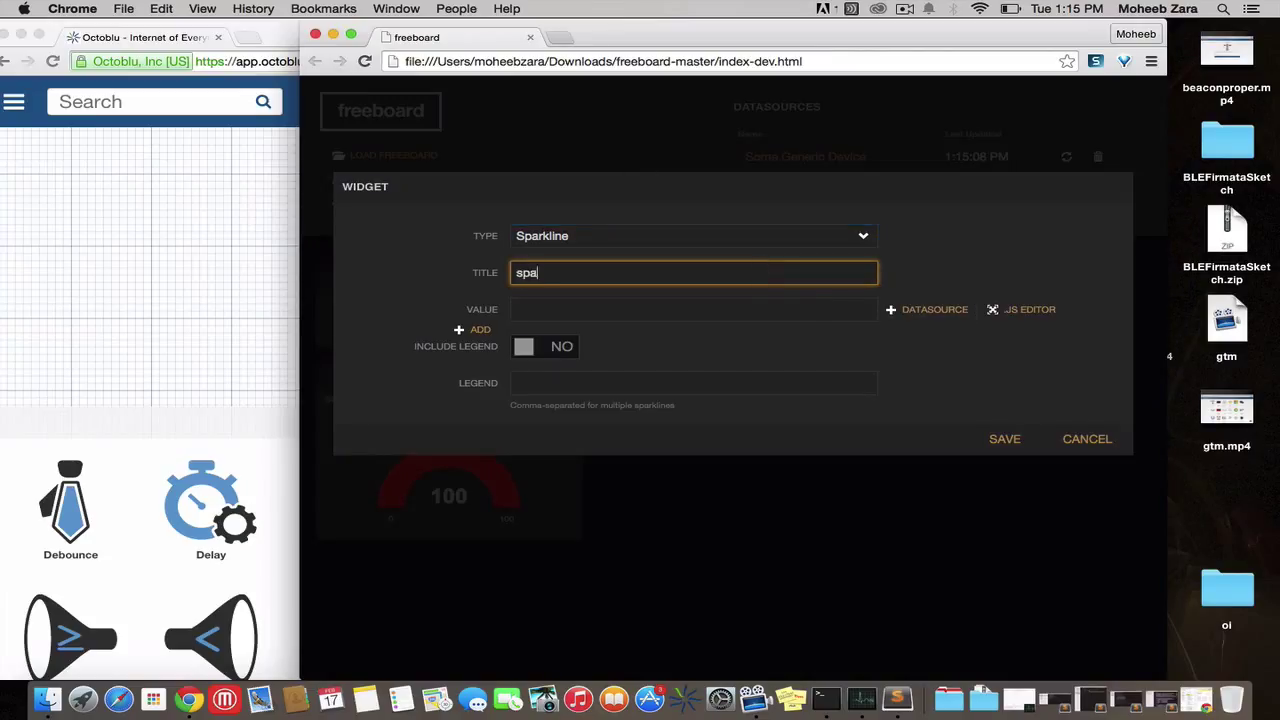
click(955, 312)
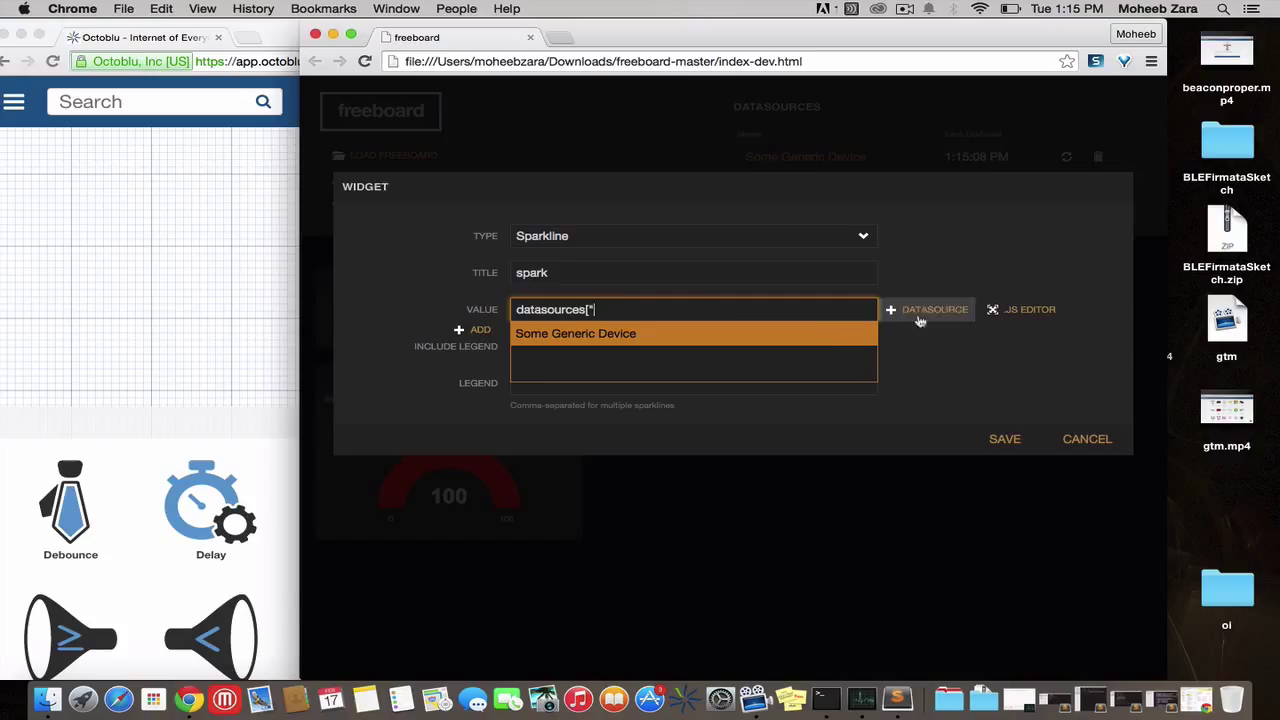
click(824, 342)
click(706, 362)
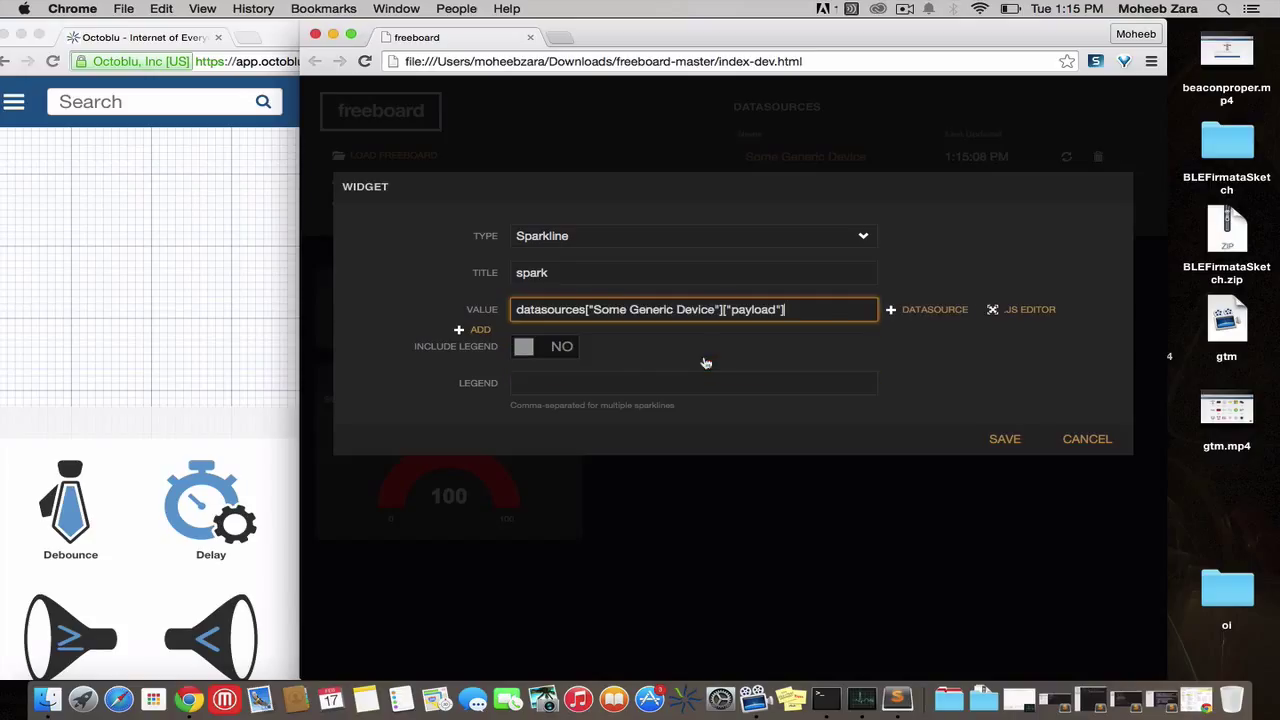
click(992, 438)
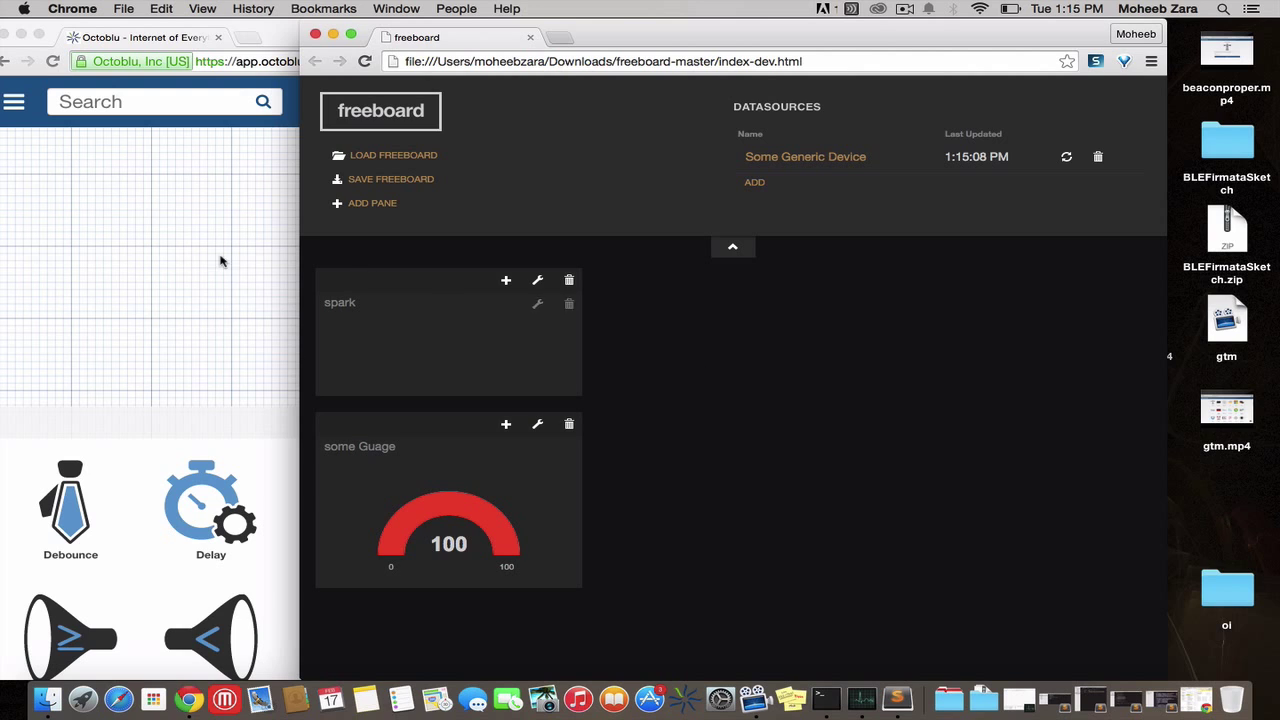
Fire the upper and lower Octoblu triggers twice each so the sparkline traces 100 and 30.
drag(700, 38, 1182, 46)
click(645, 226)
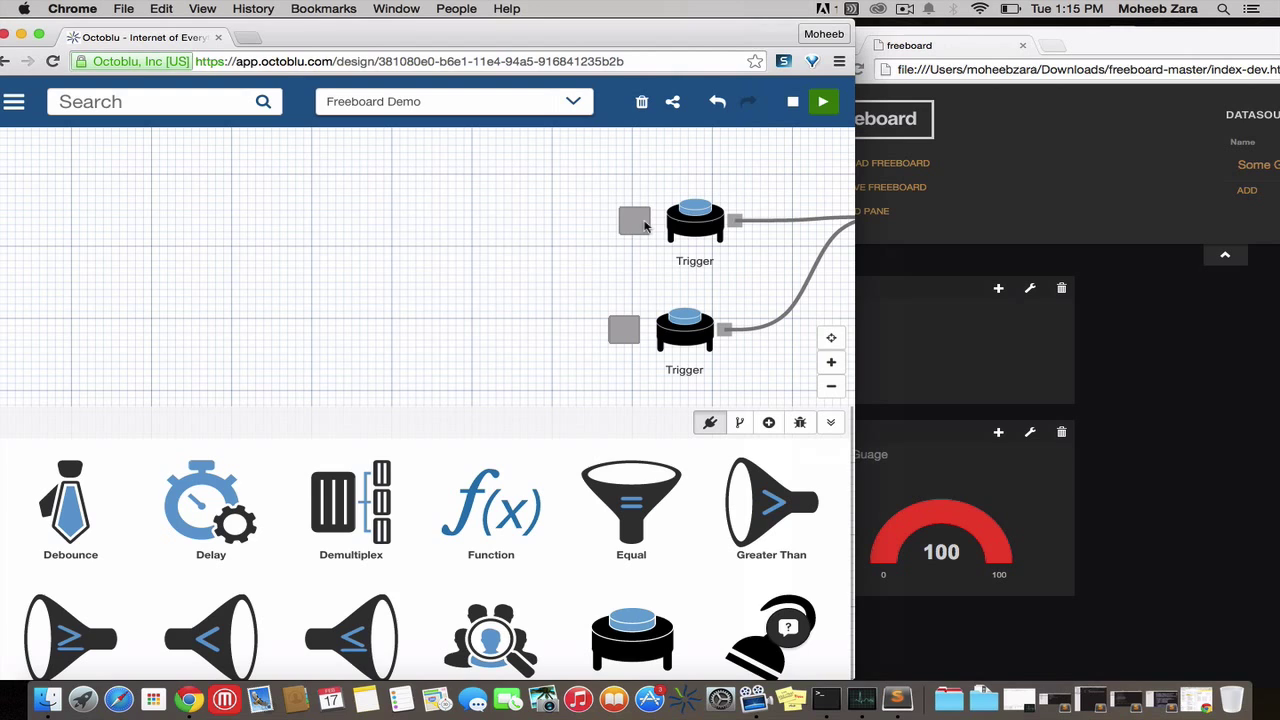
click(628, 340)
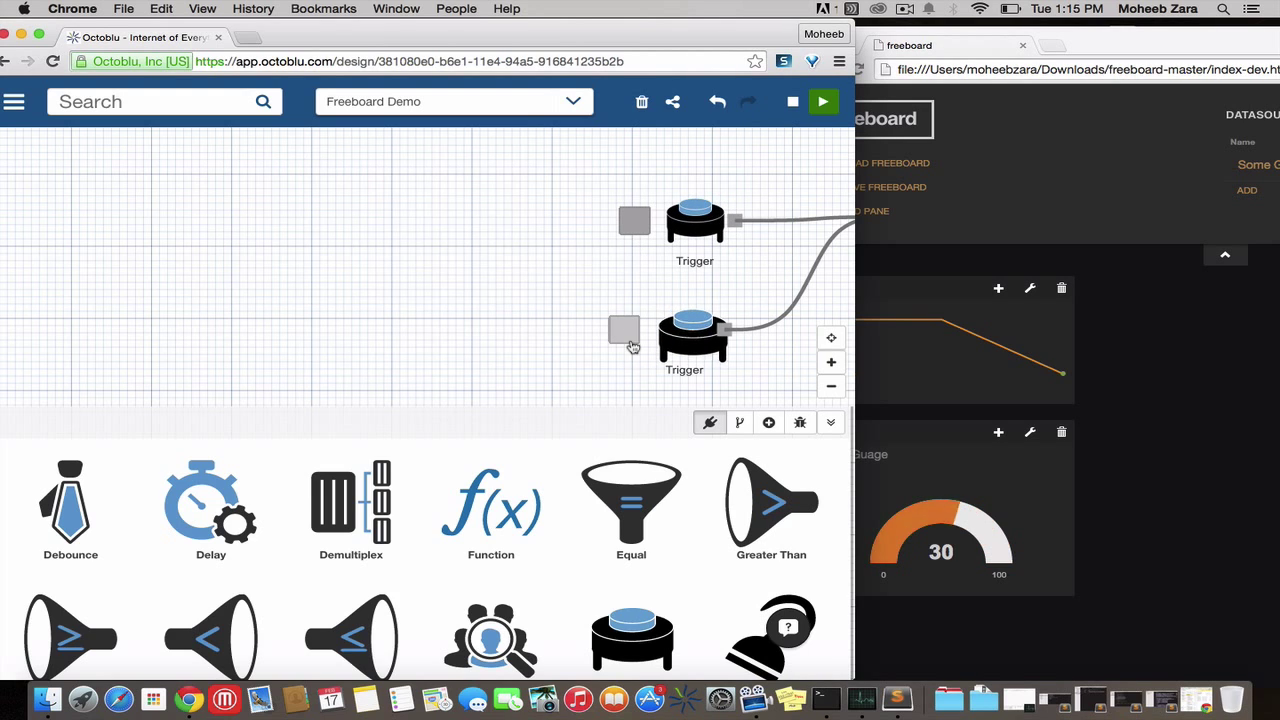
click(634, 220)
click(628, 336)
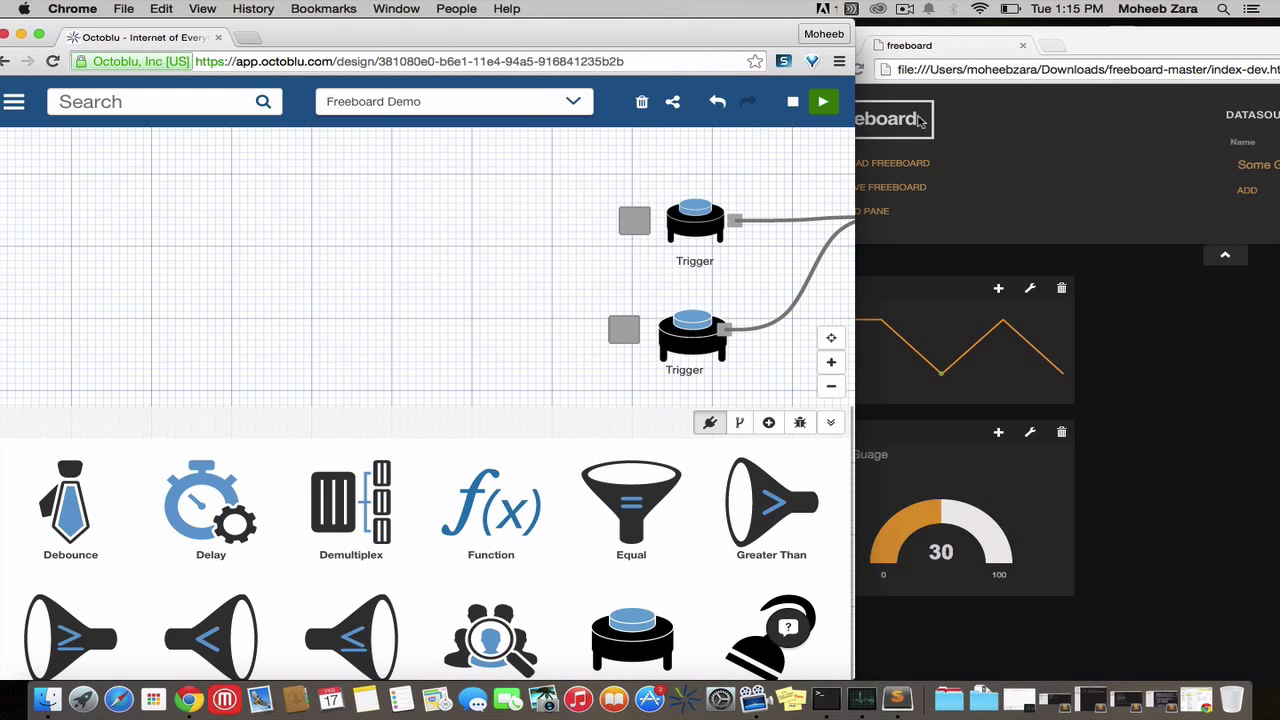
drag(1105, 47, 593, 33)
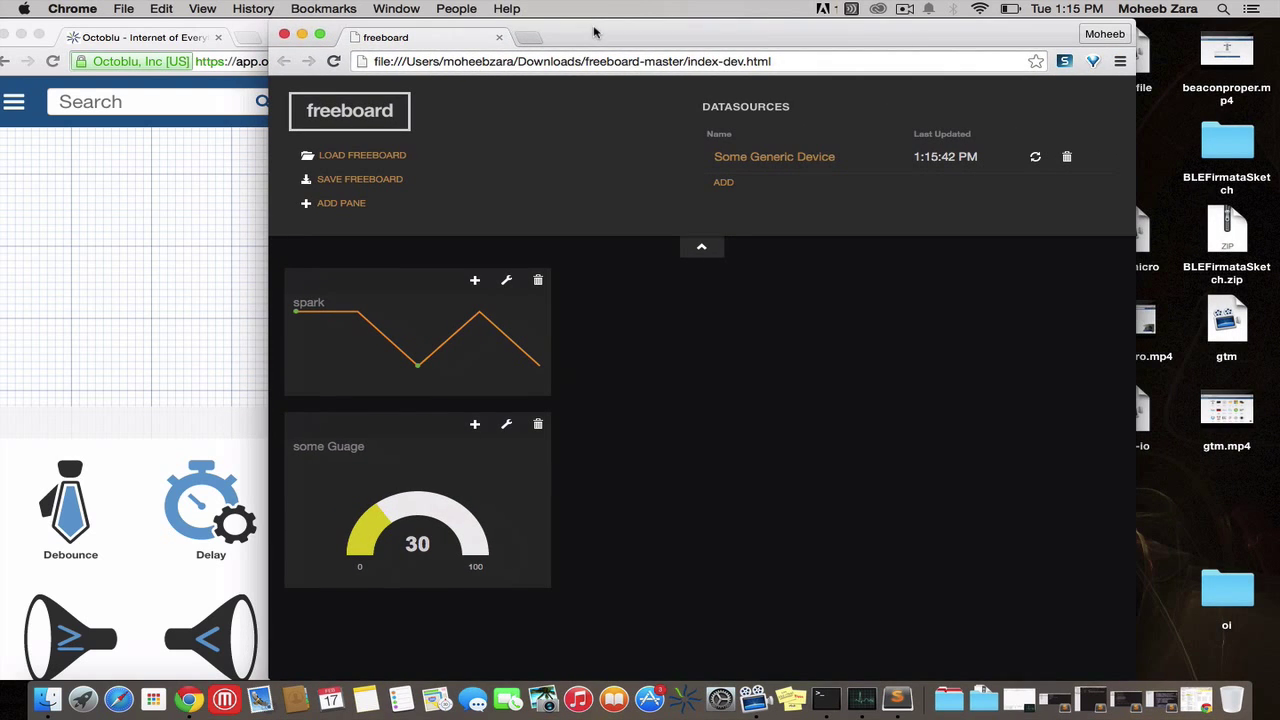
Add an empty pane and move the spark and gauge panes into the second and third columns.
click(341, 206)
drag(382, 385, 680, 290)
drag(1023, 360, 1023, 358)
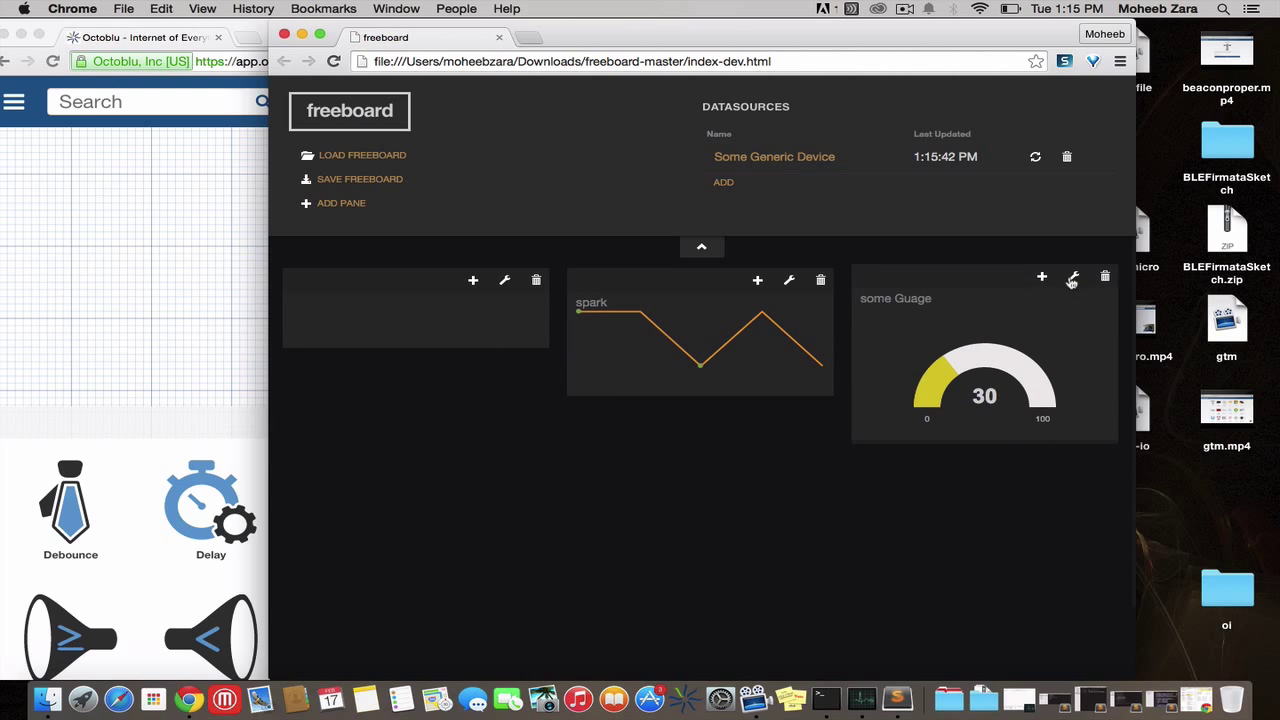
Add a Text widget titled 'uuid' to the empty pane, bound to Some Generic Device's fromUuid.
click(477, 283)
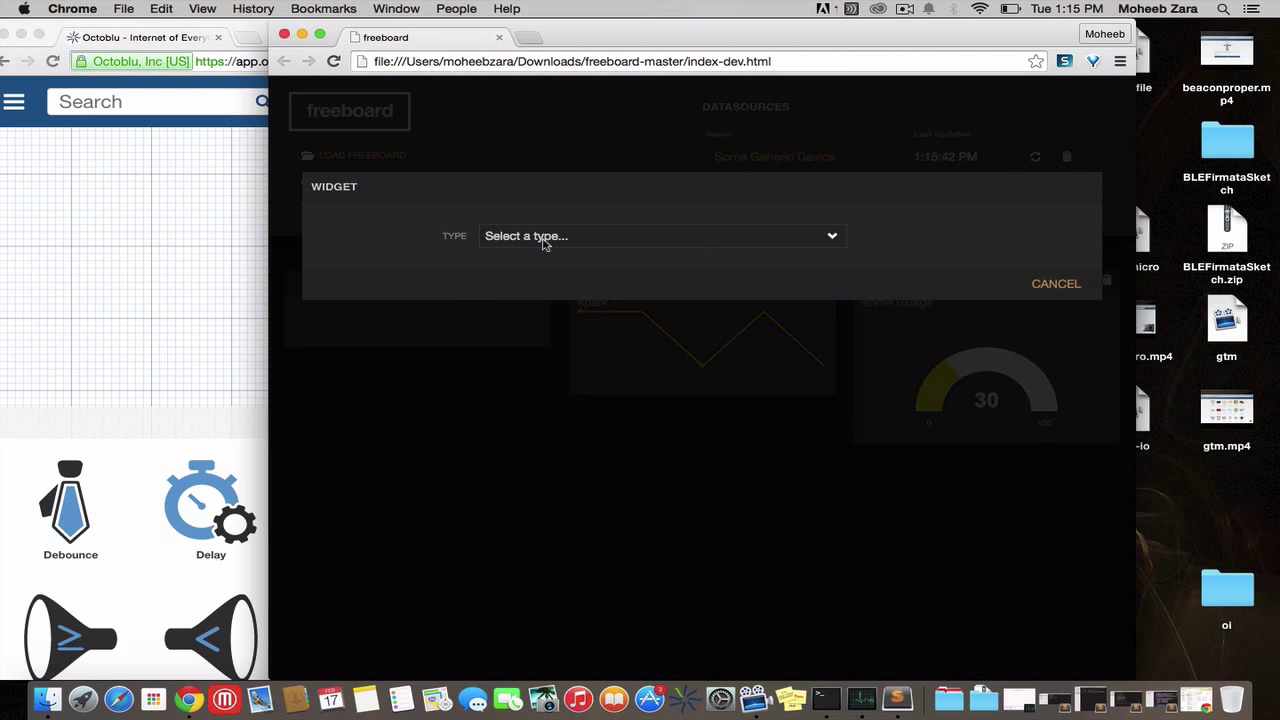
click(547, 244)
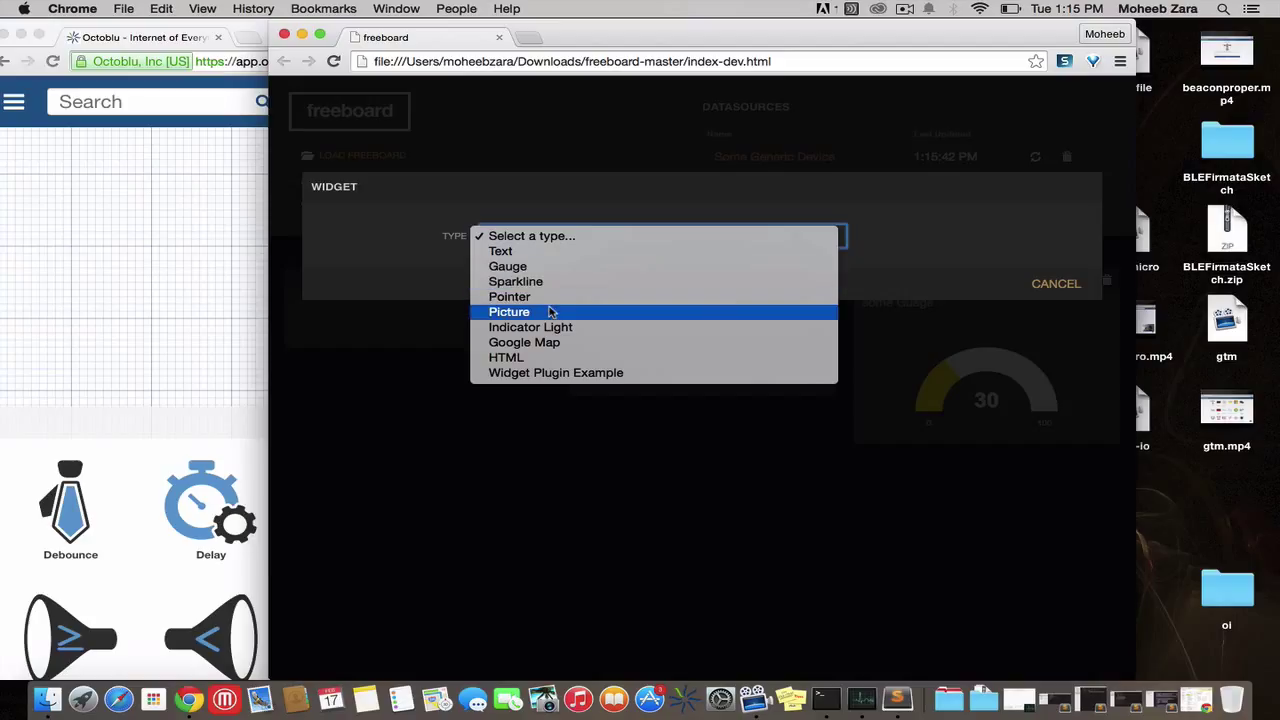
click(526, 252)
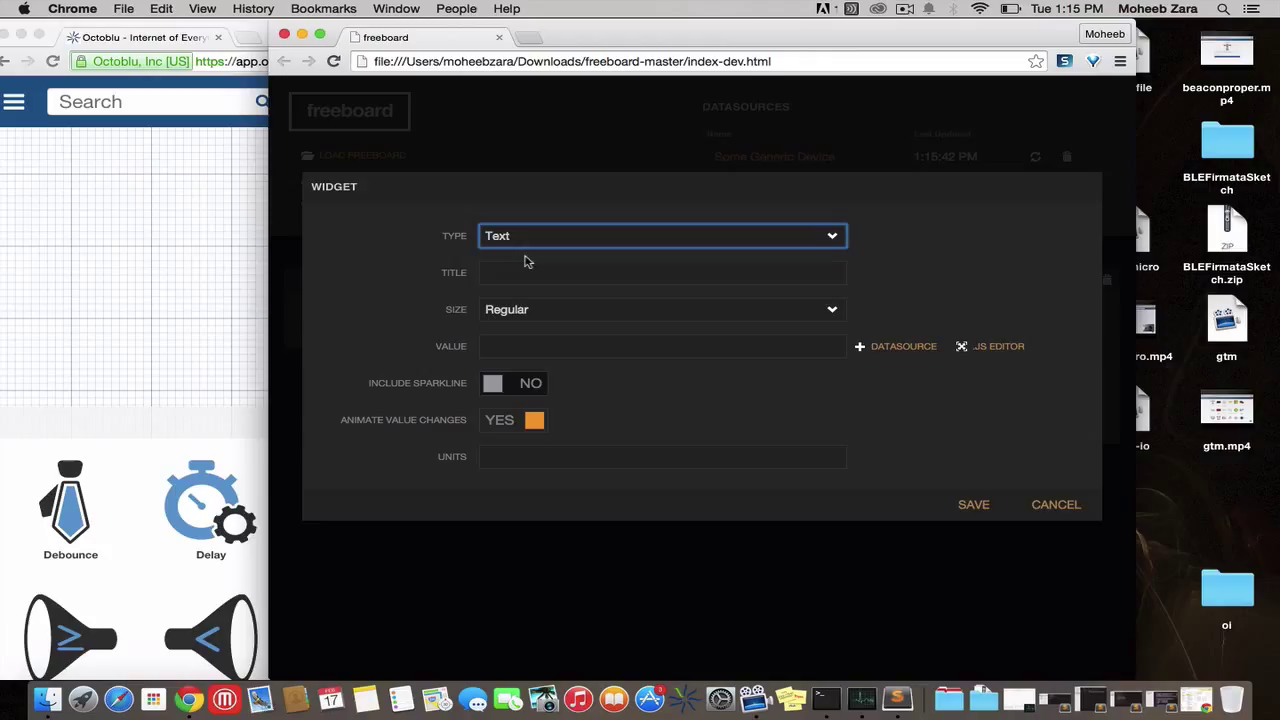
click(597, 273)
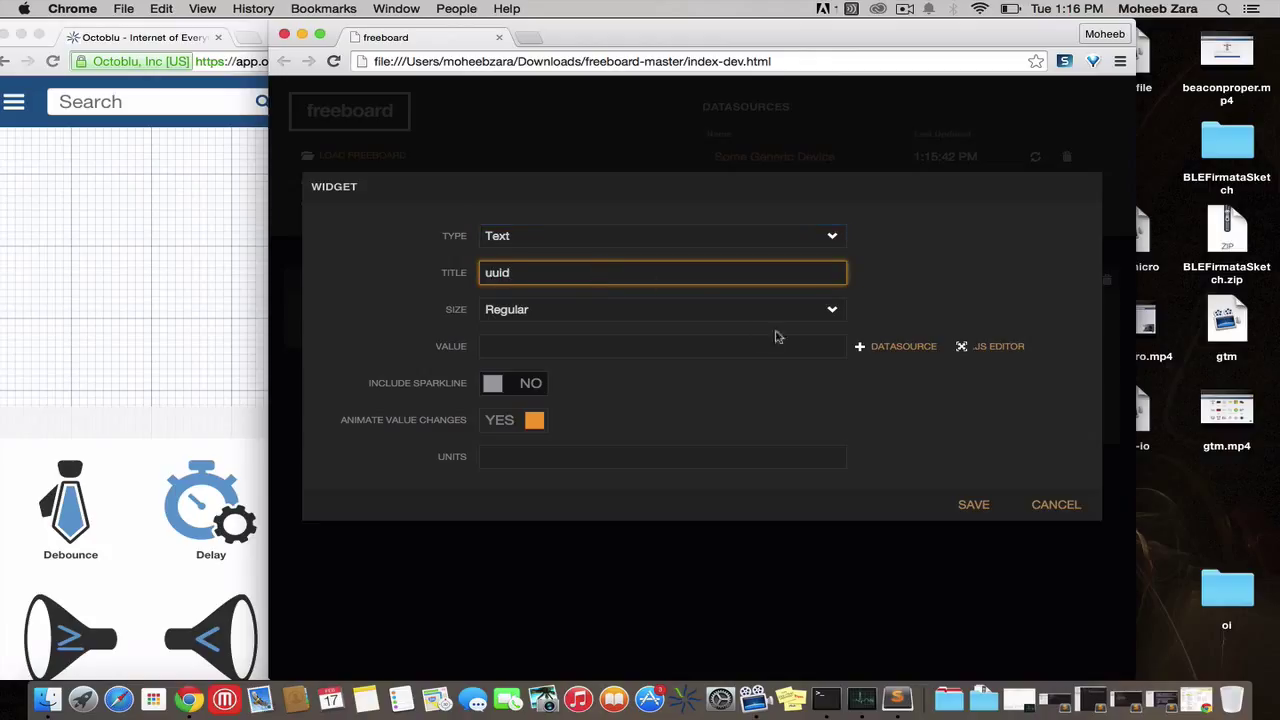
click(893, 350)
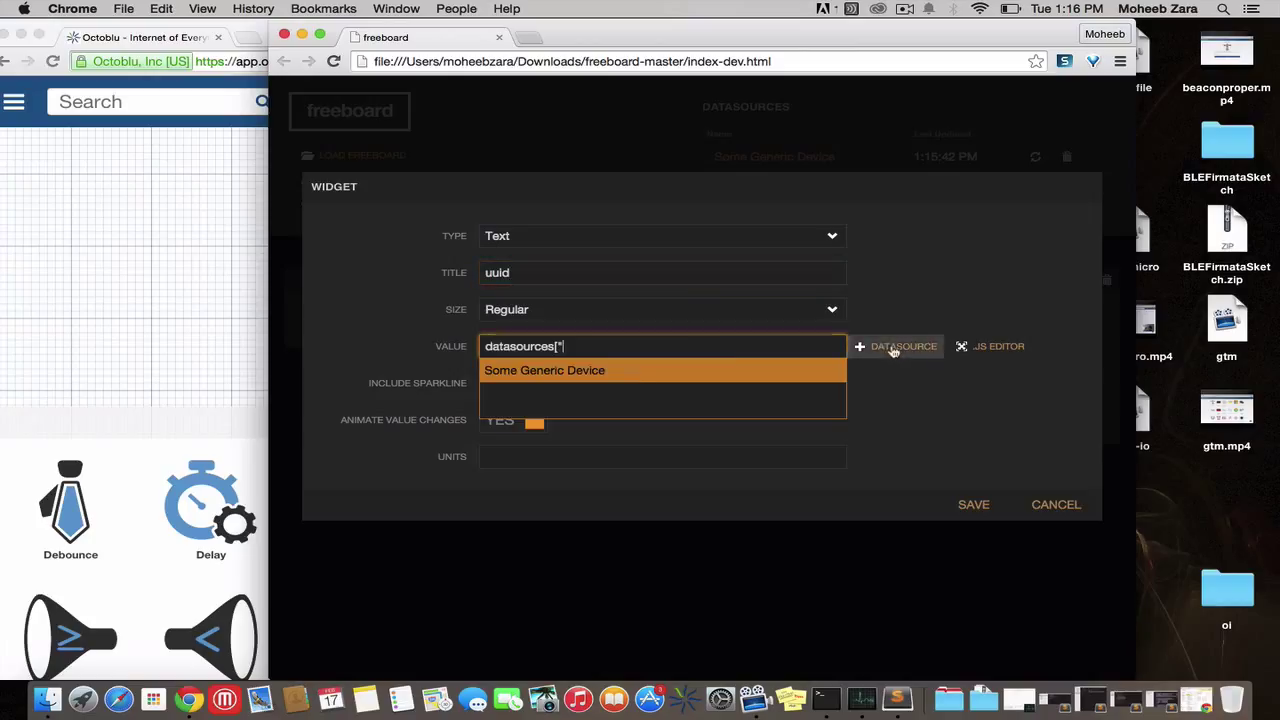
click(700, 380)
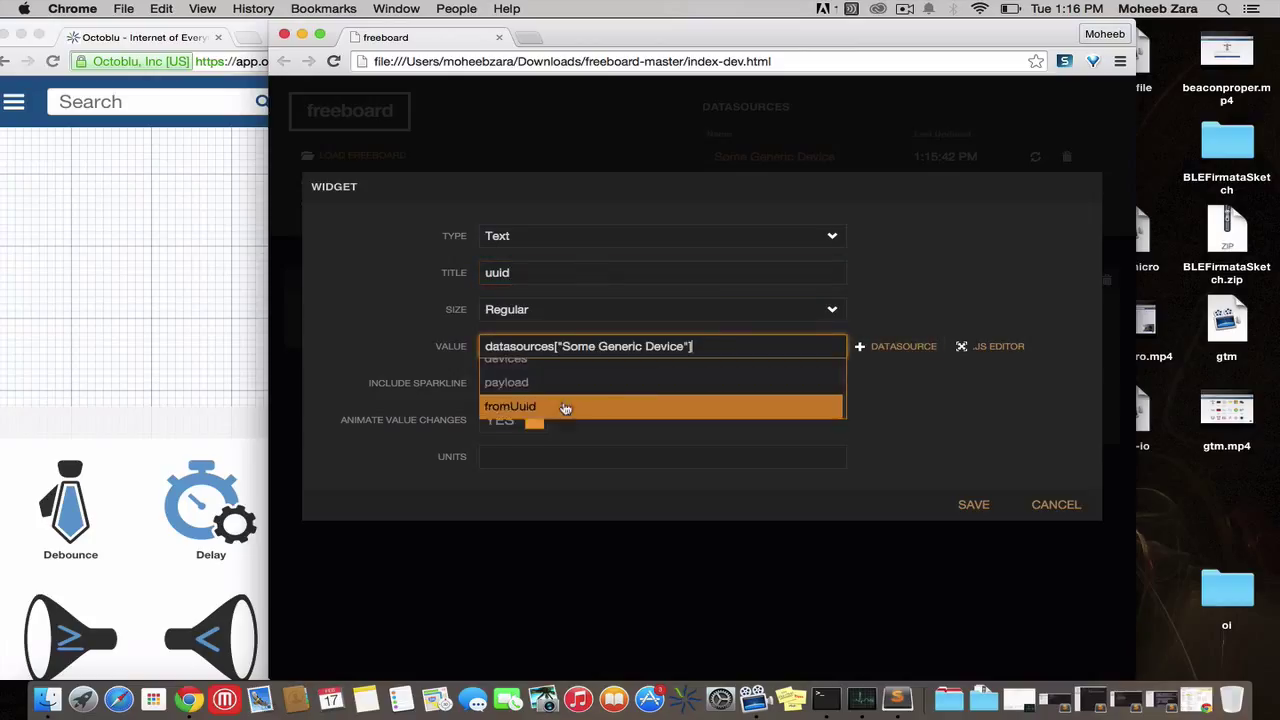
click(566, 407)
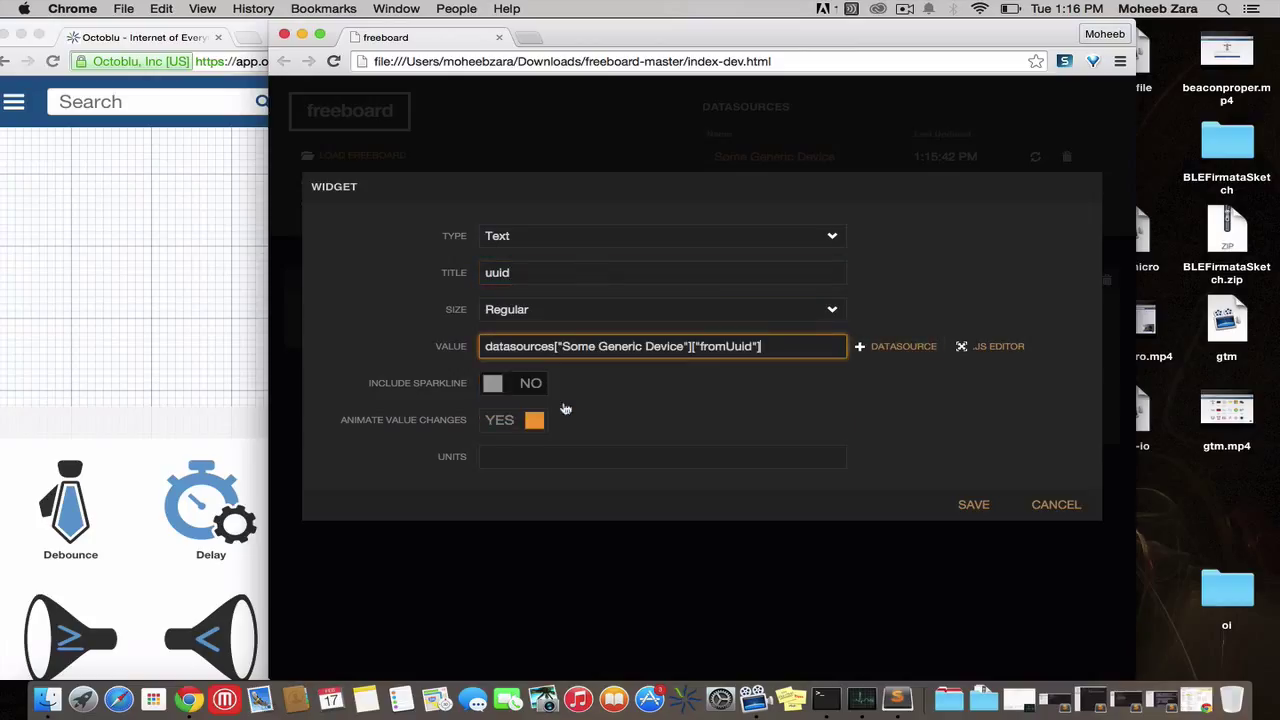
click(969, 505)
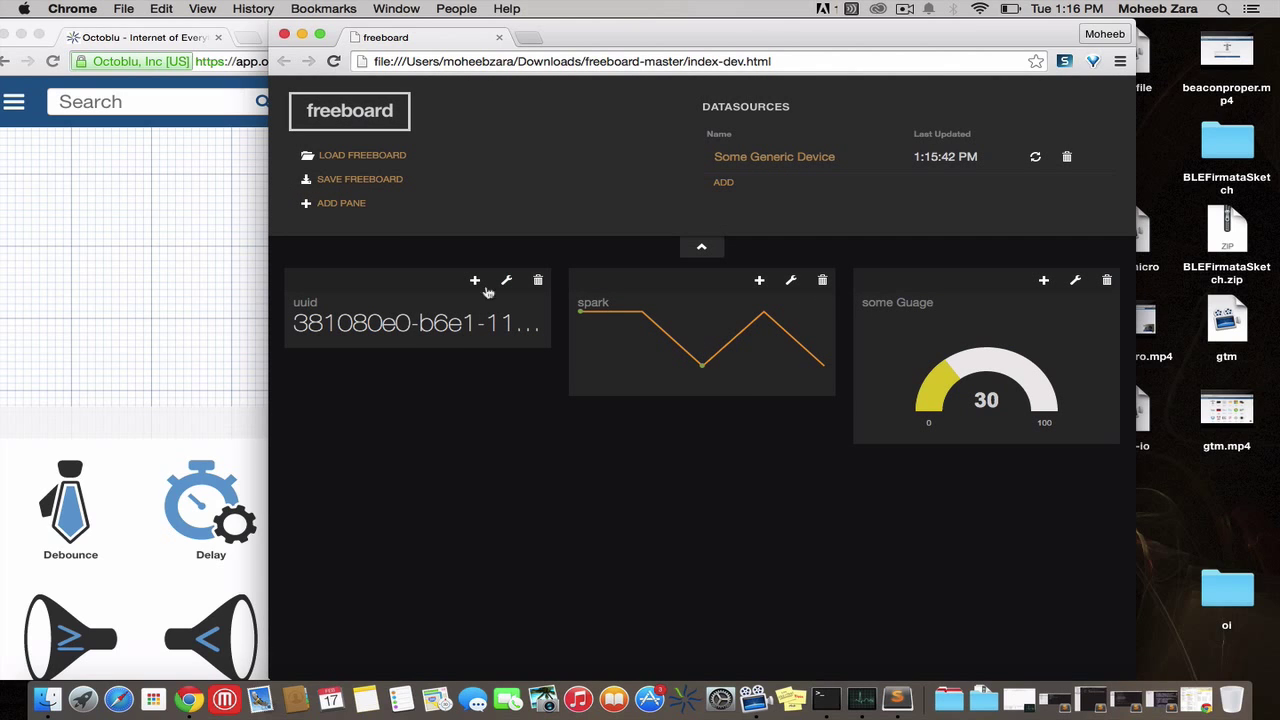
Add a new pane with a Pointer widget whose direction follows Some Generic Device's payload.
click(333, 203)
click(475, 280)
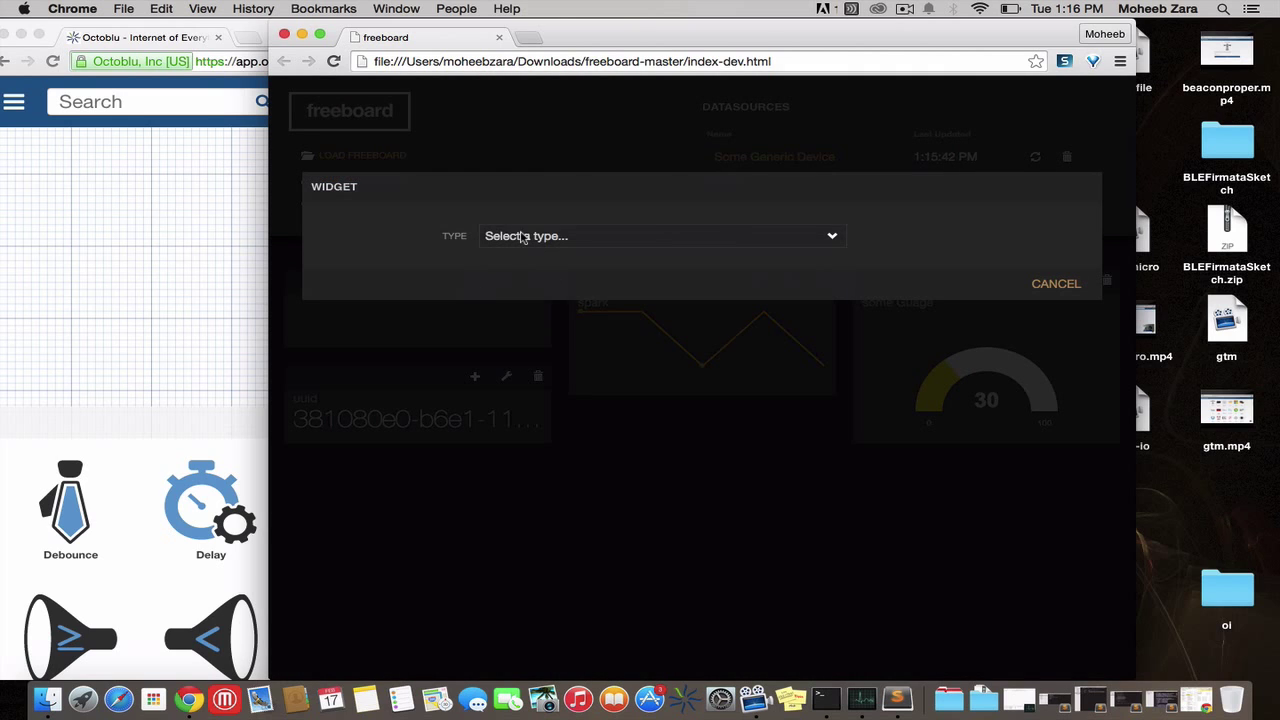
click(524, 238)
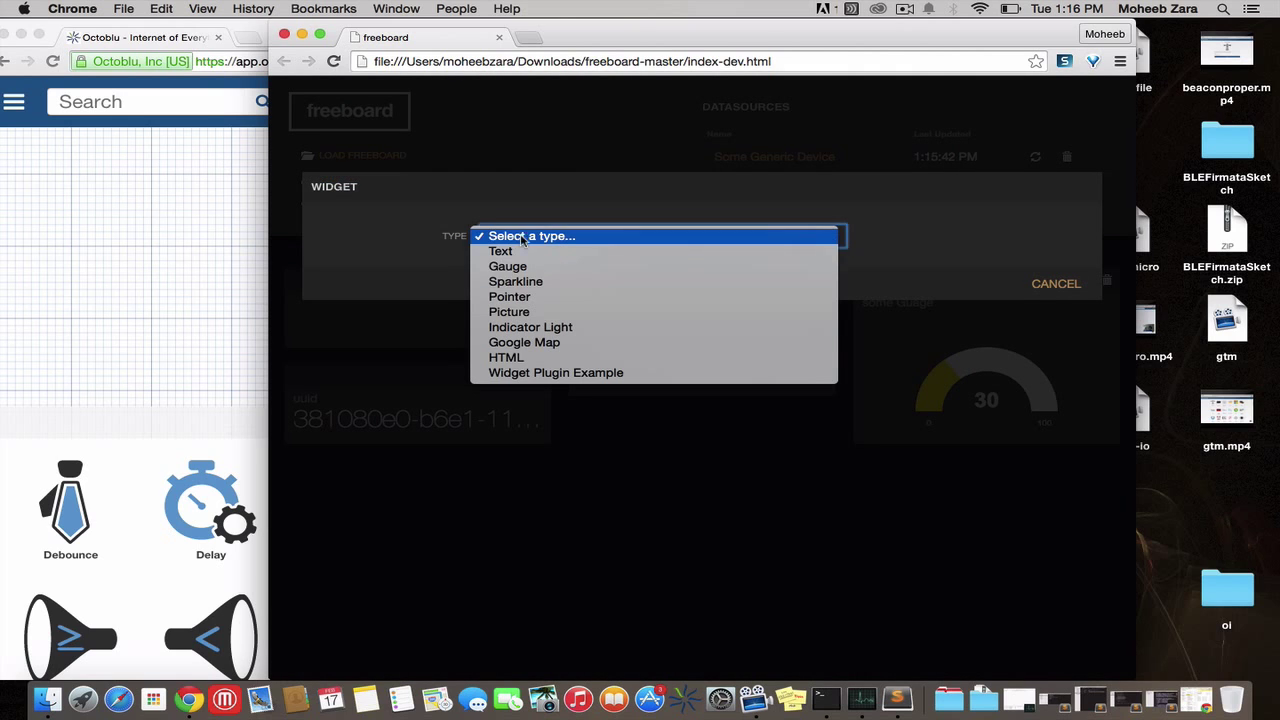
click(538, 297)
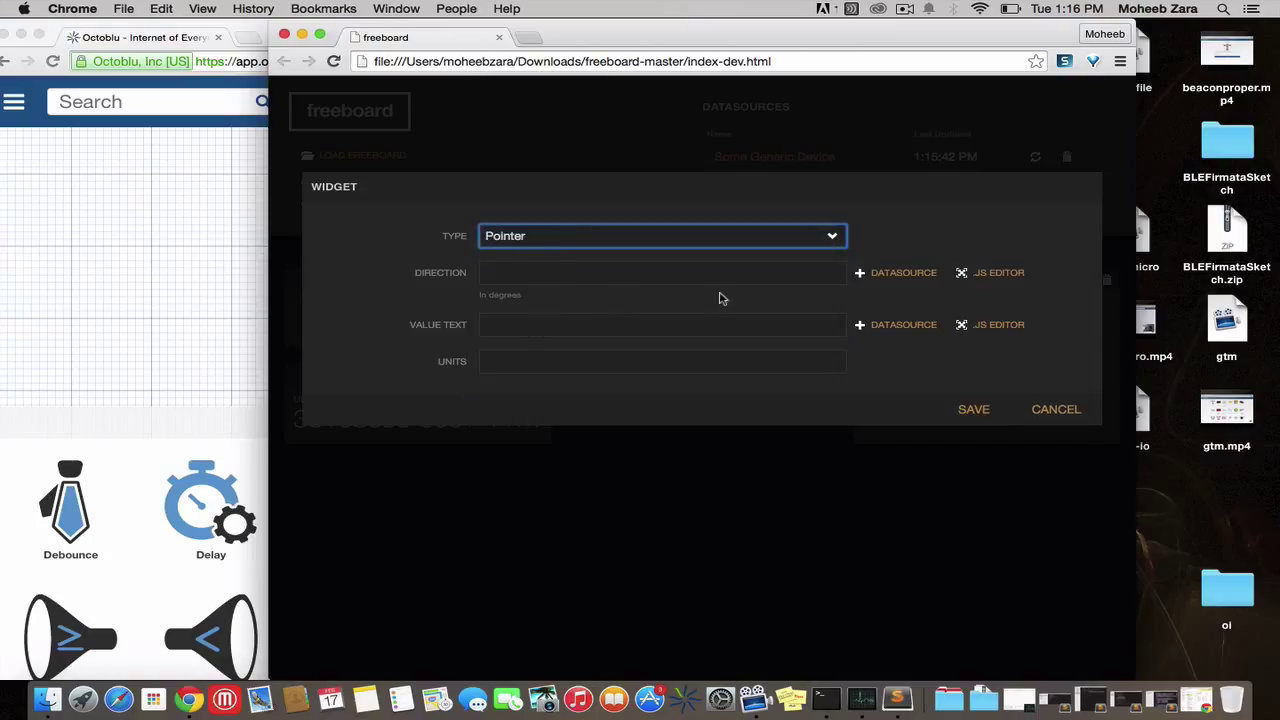
click(894, 273)
click(712, 304)
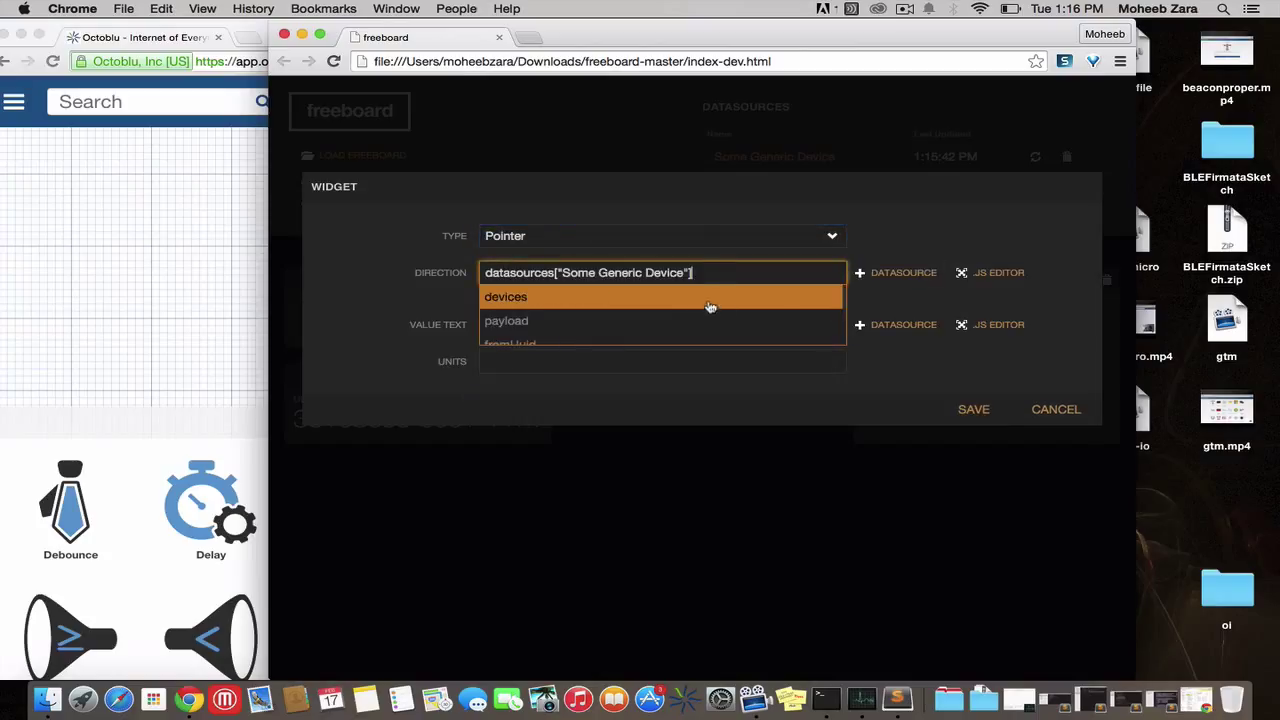
click(625, 322)
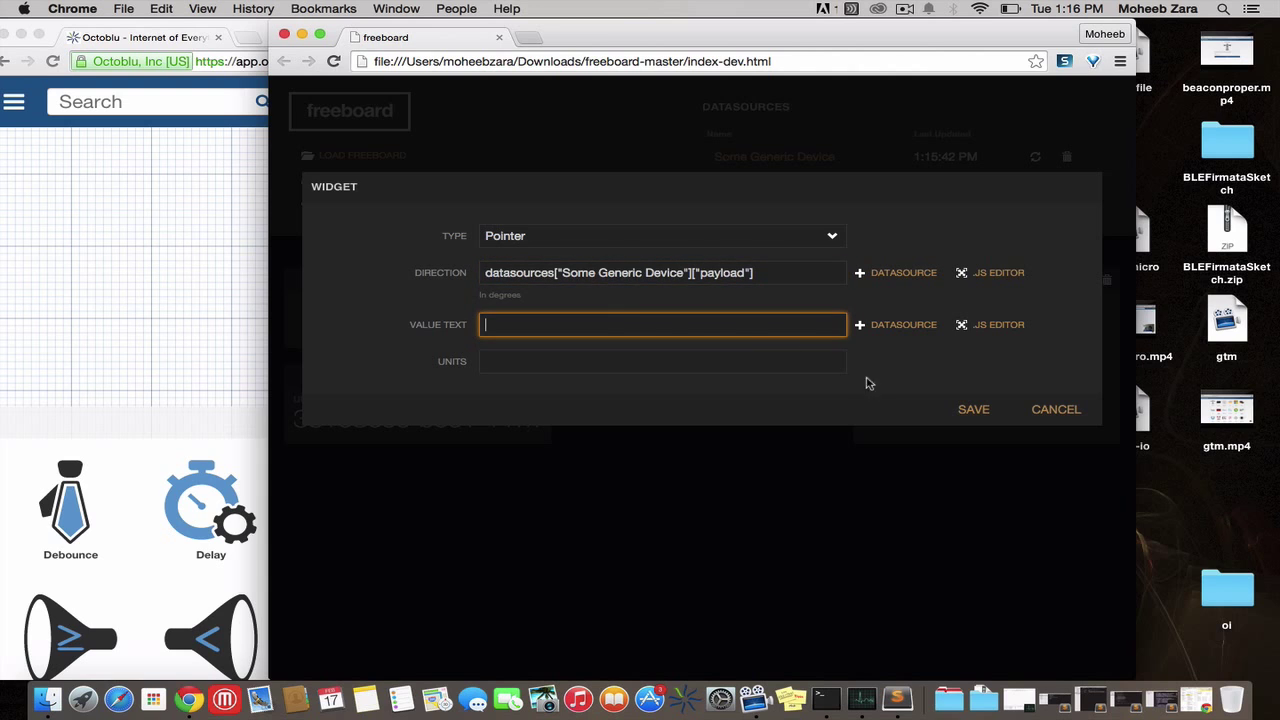
click(974, 410)
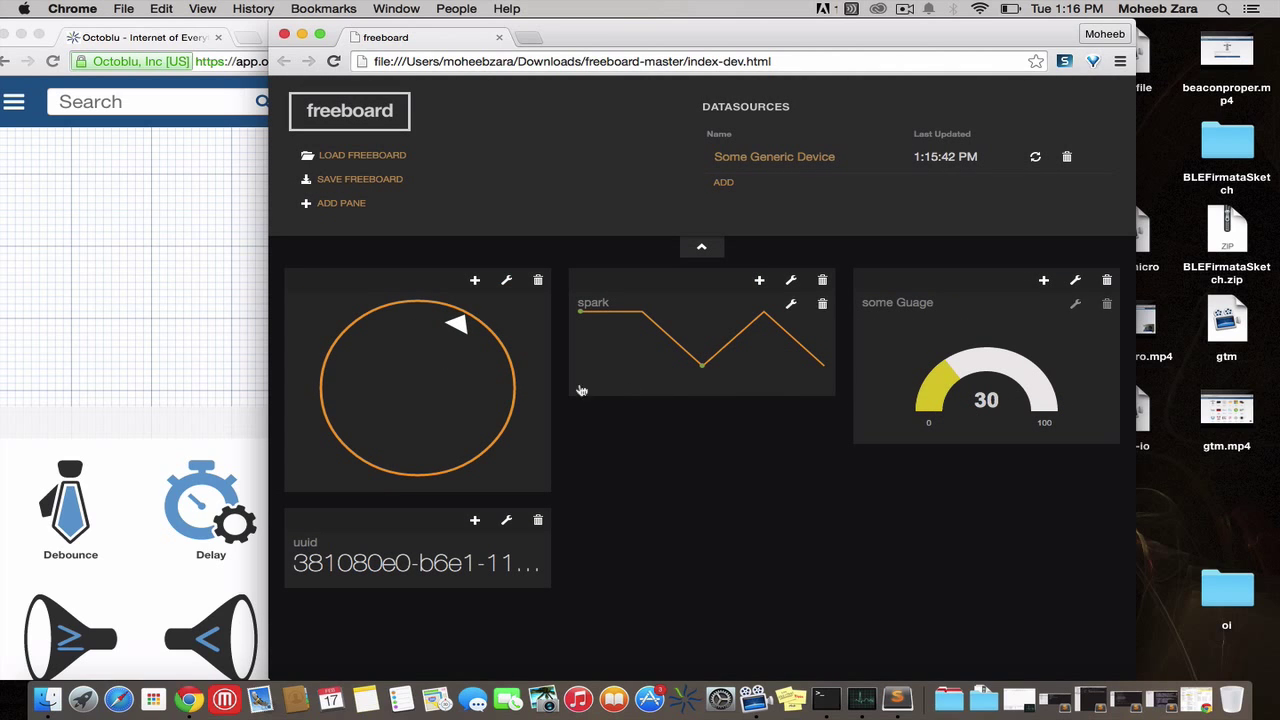
Fire the Octoblu triggers to update the widgets, leaving the gauge at 100.
click(202, 272)
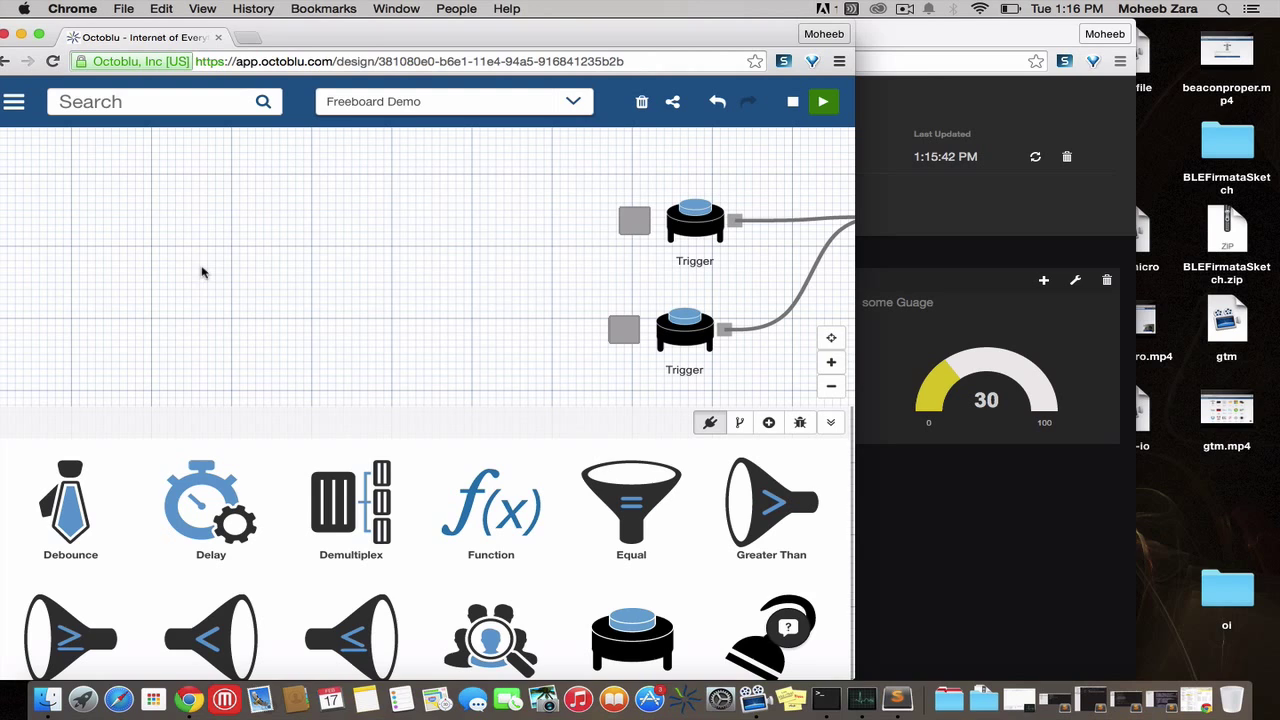
click(634, 220)
click(970, 211)
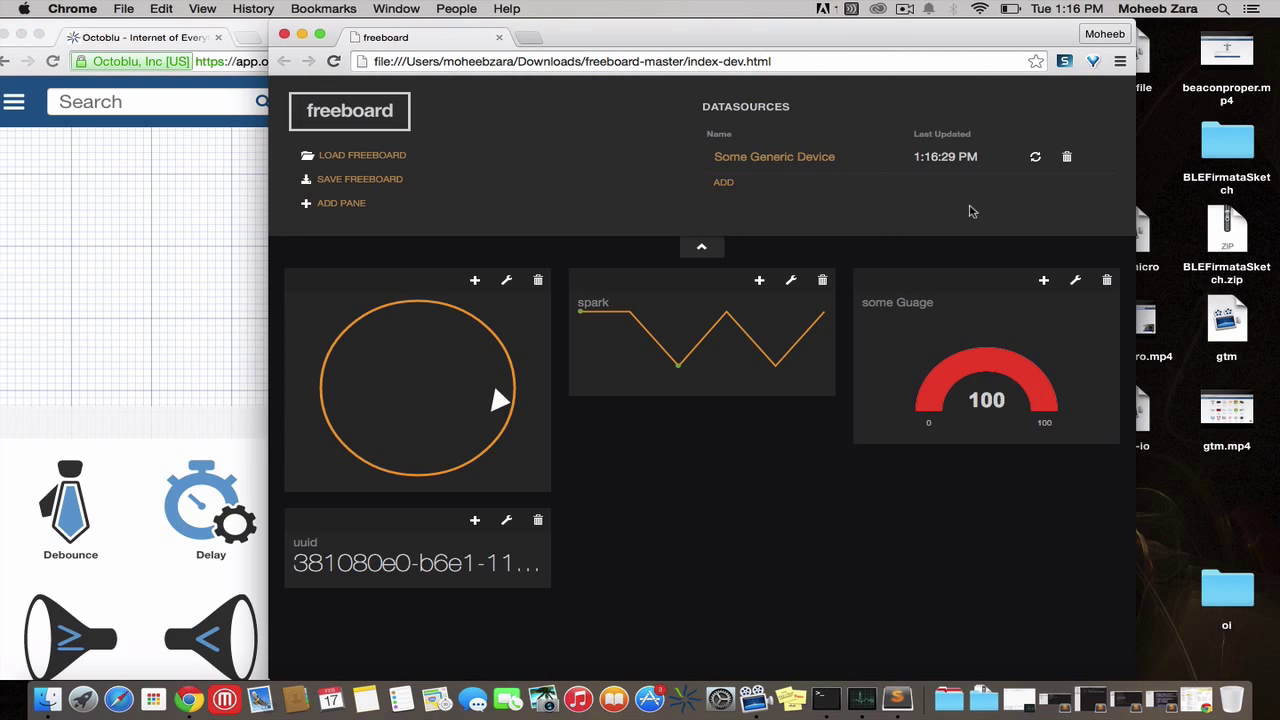
Add an empty pane, move the uuid pane under spark, and choose a Google Map widget.
click(348, 204)
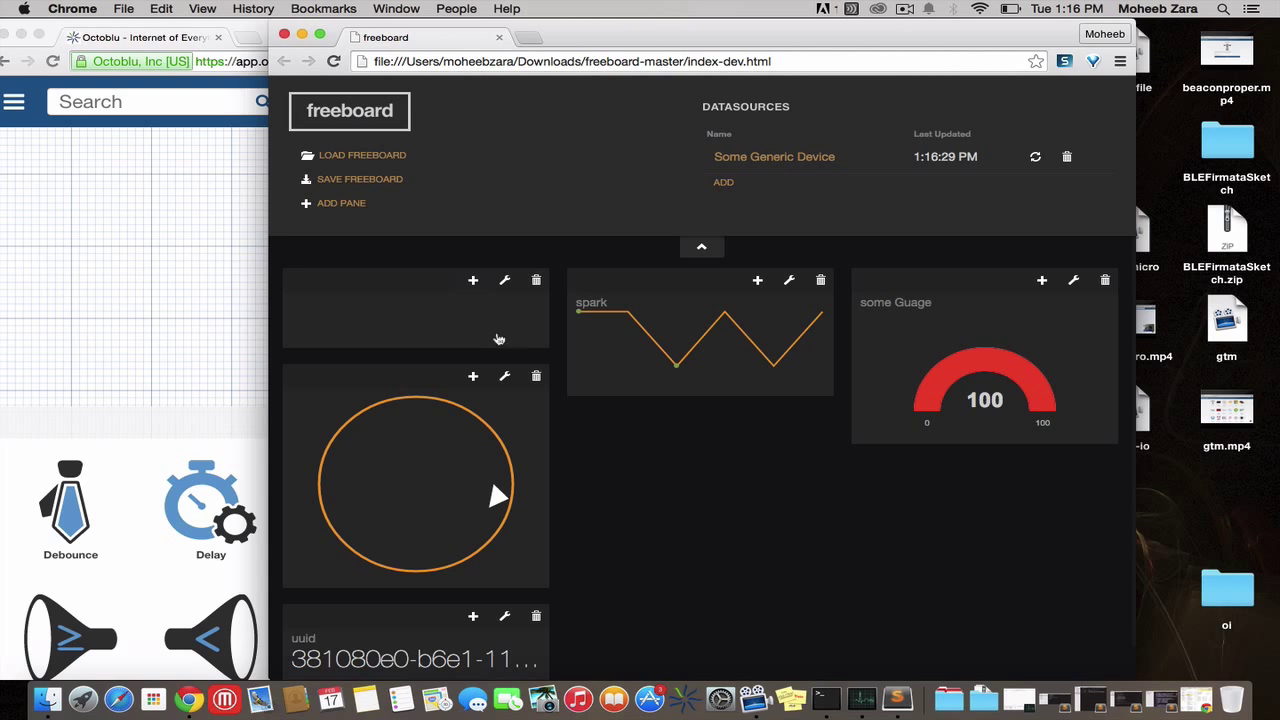
drag(413, 638, 686, 466)
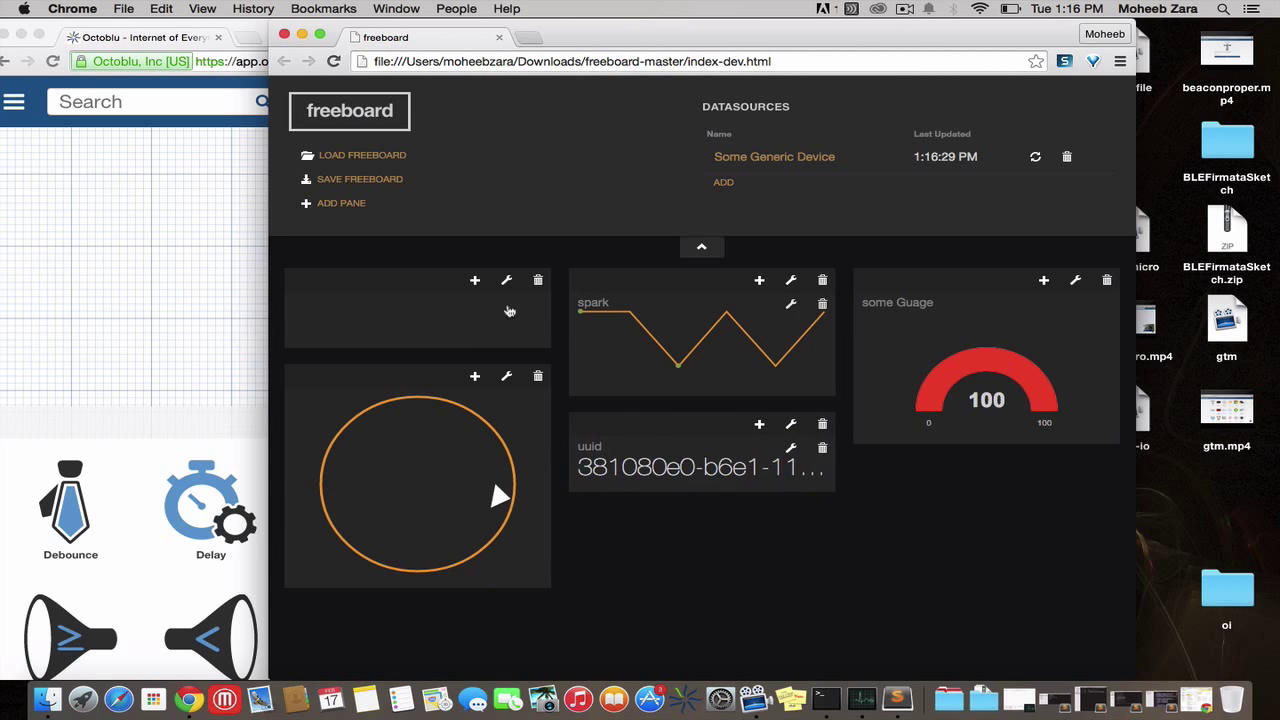
click(476, 284)
click(518, 246)
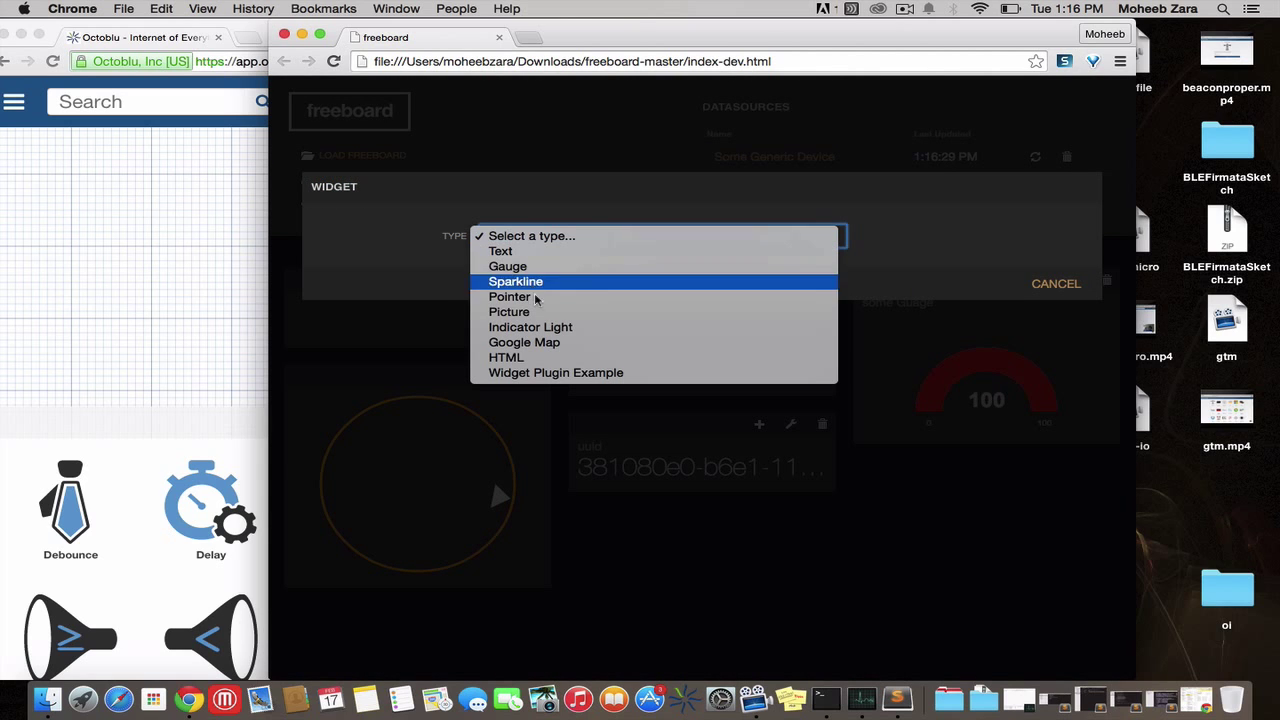
click(588, 342)
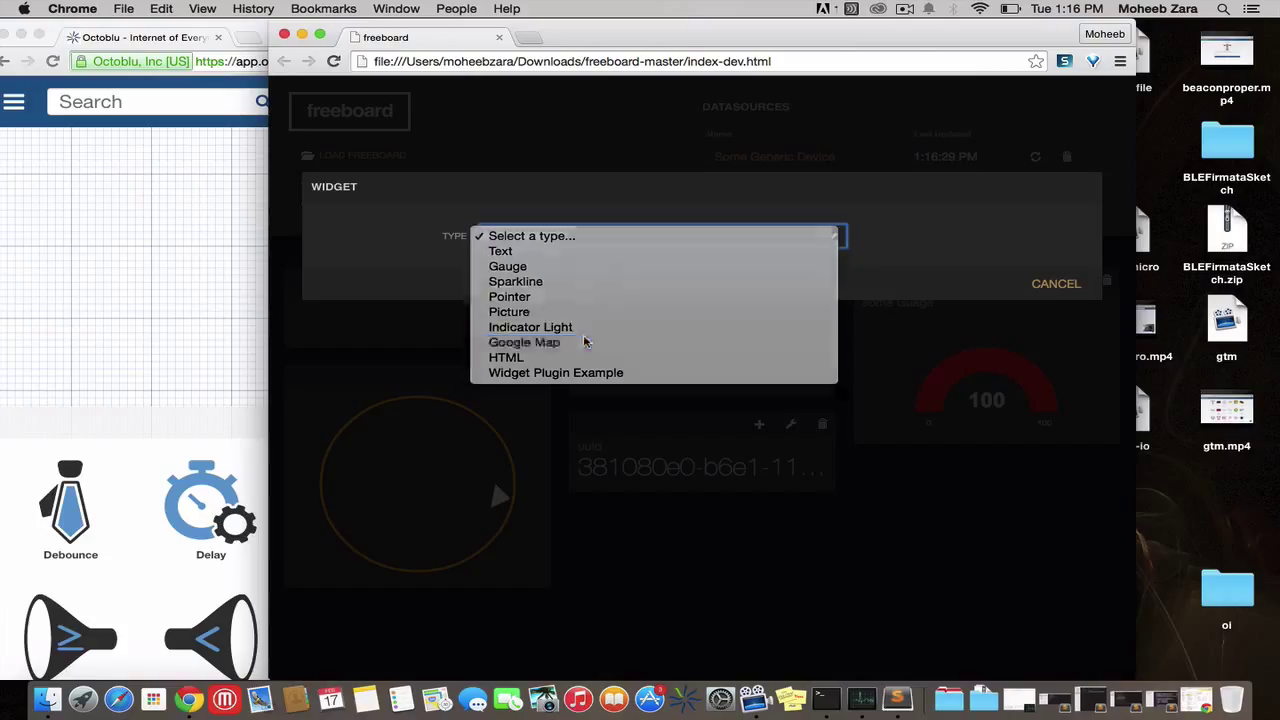
Bind the map's latitude and longitude to Some Generic Device's payload and save the widget.
click(861, 272)
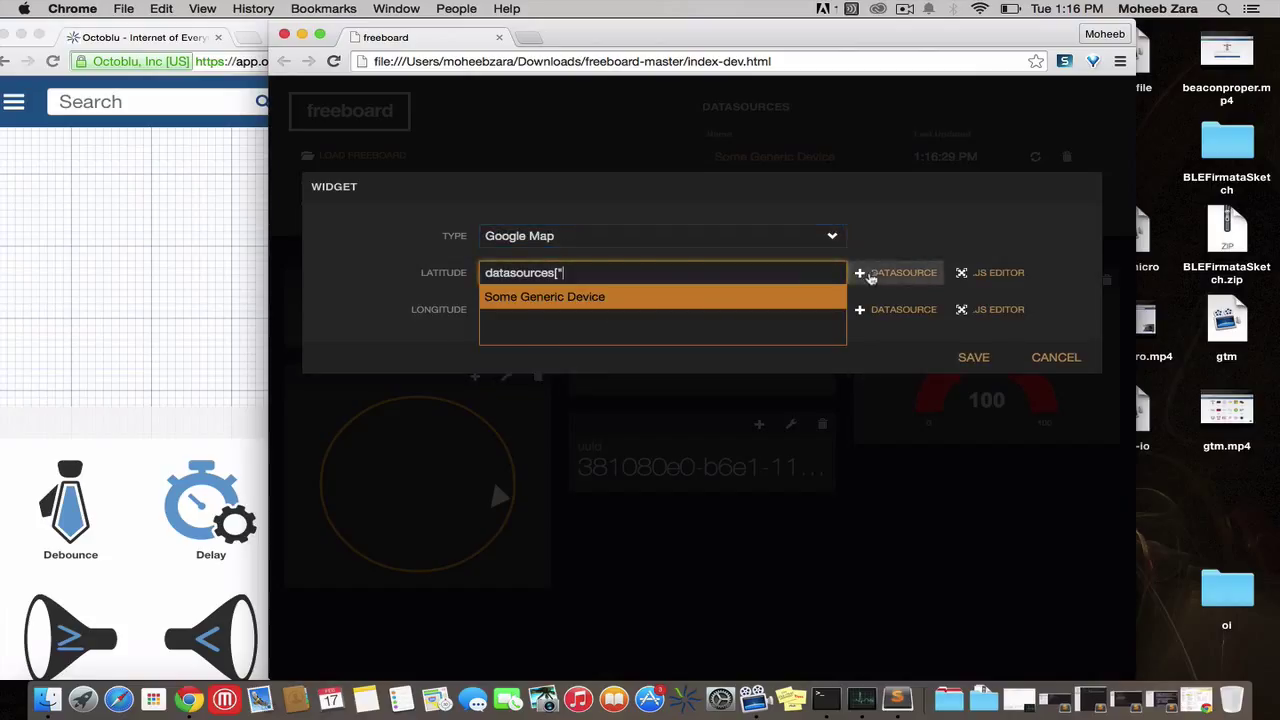
click(706, 299)
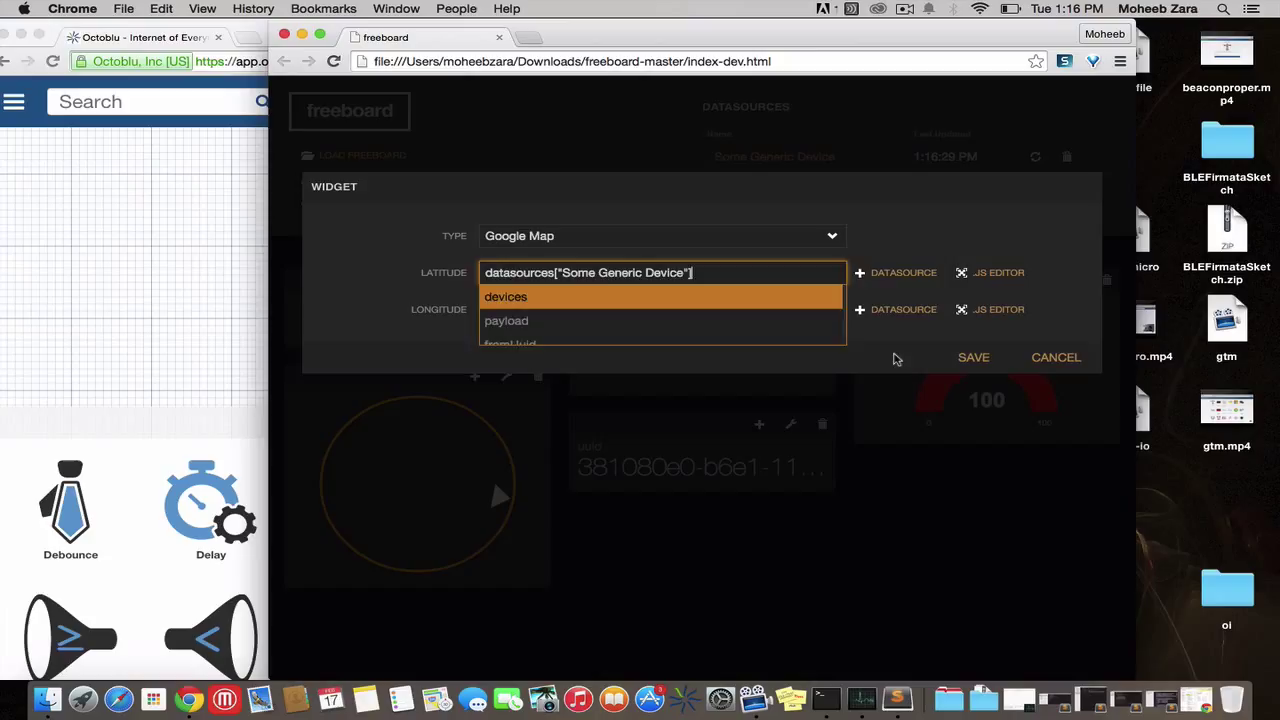
click(896, 359)
click(859, 272)
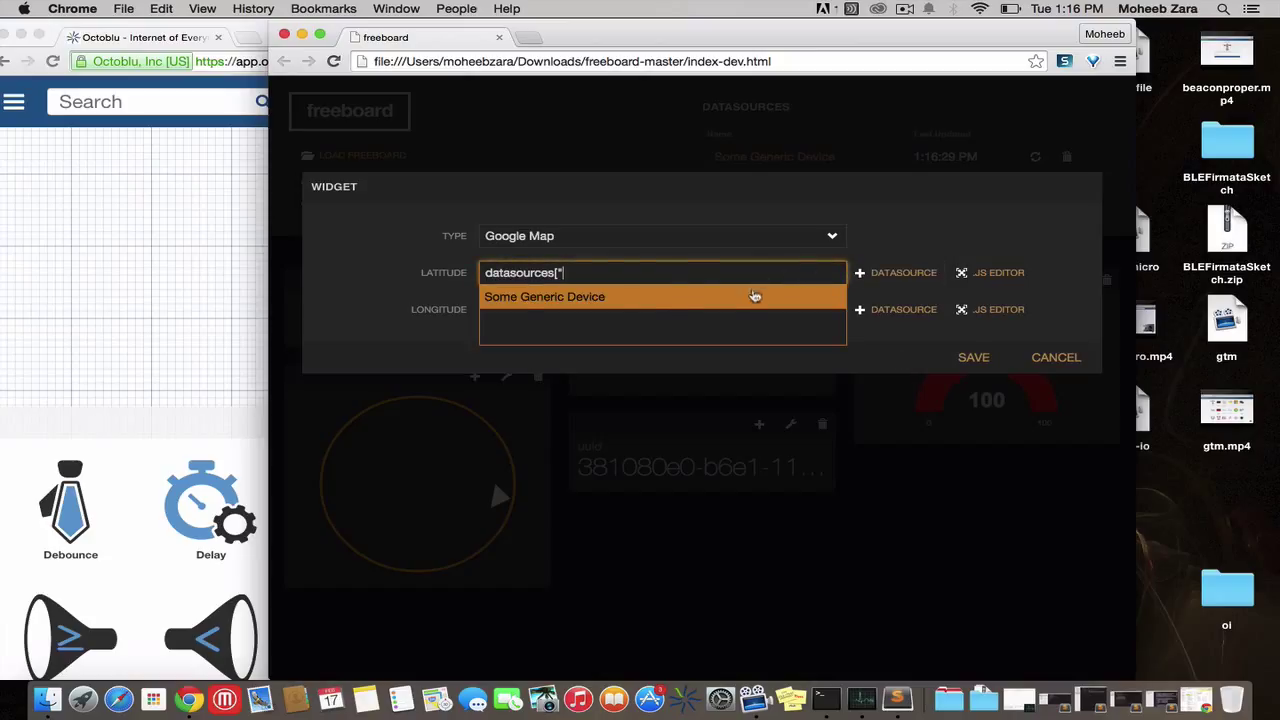
click(740, 300)
click(636, 318)
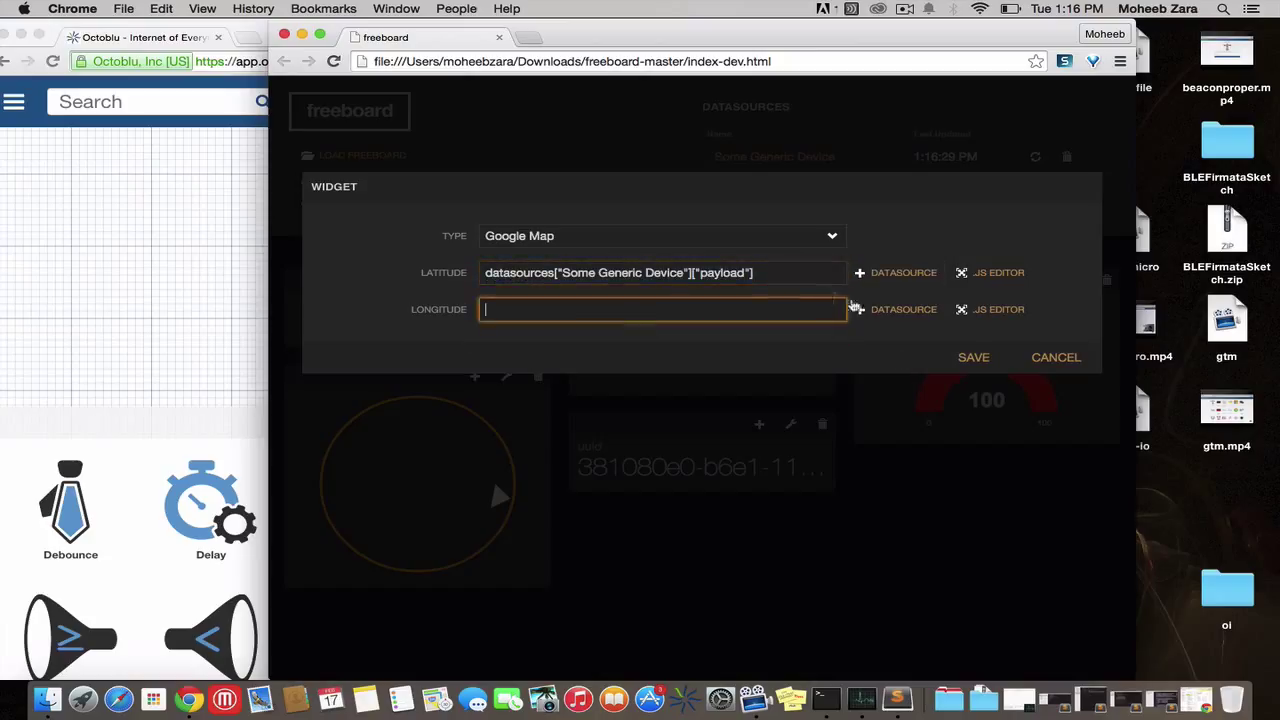
click(859, 309)
click(684, 333)
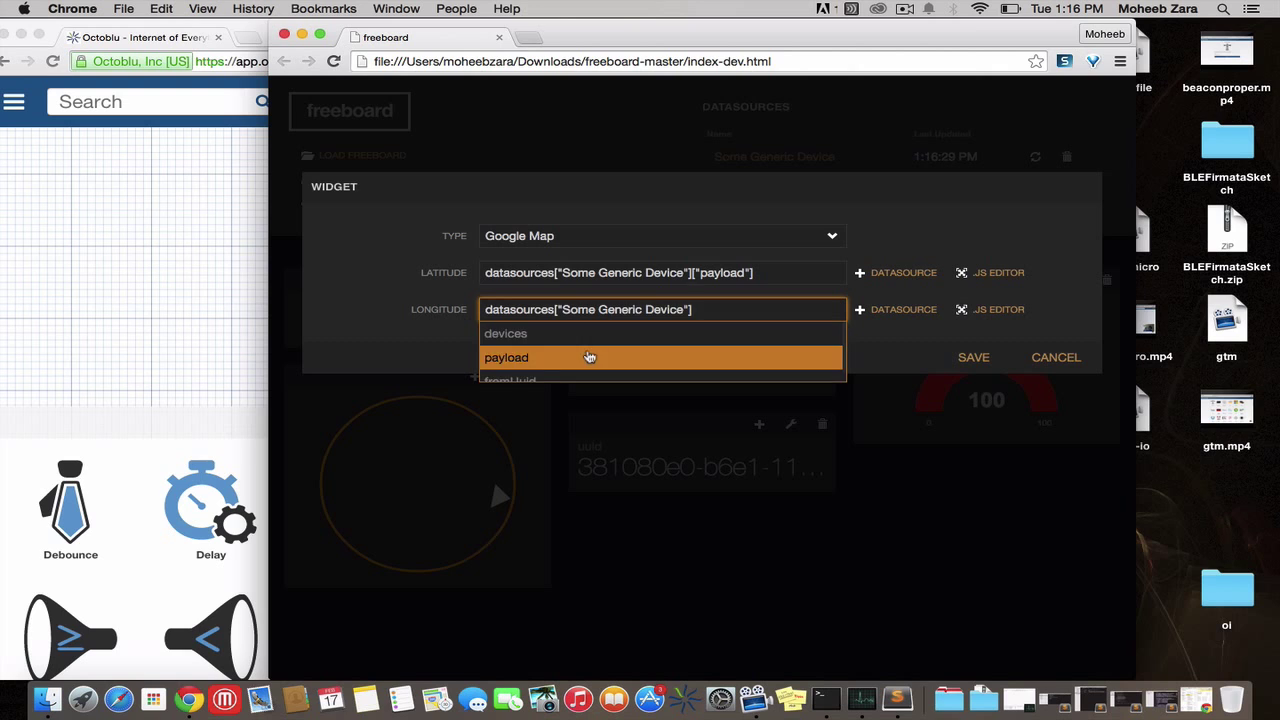
click(588, 358)
click(974, 358)
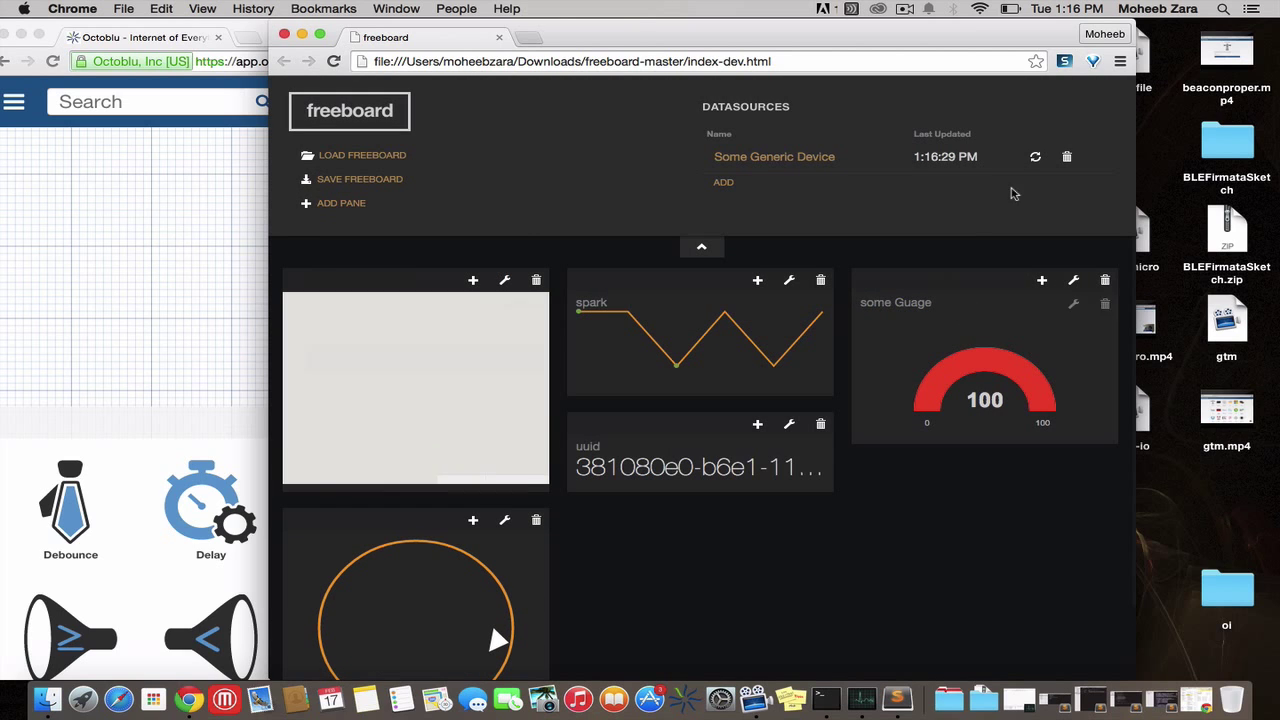
Fire the second Trigger so the map shows a location marker and the gauge reads 30.
drag(612, 35, 1029, 35)
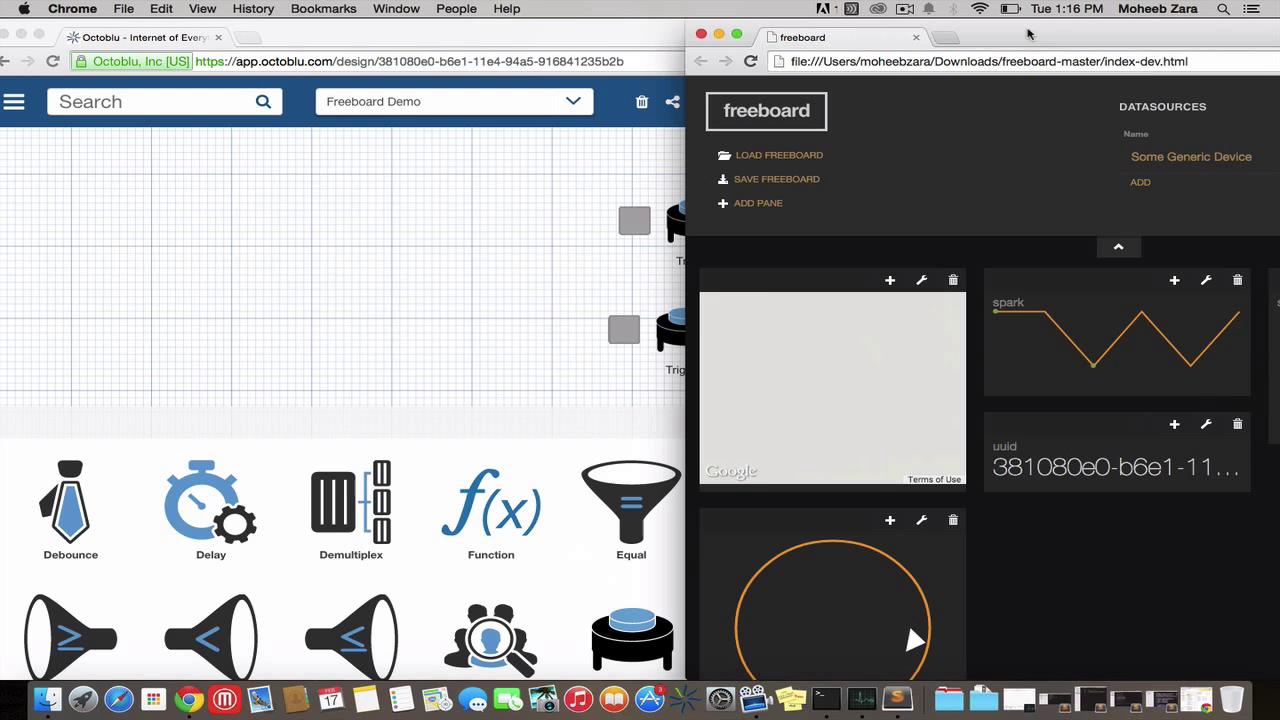
click(634, 224)
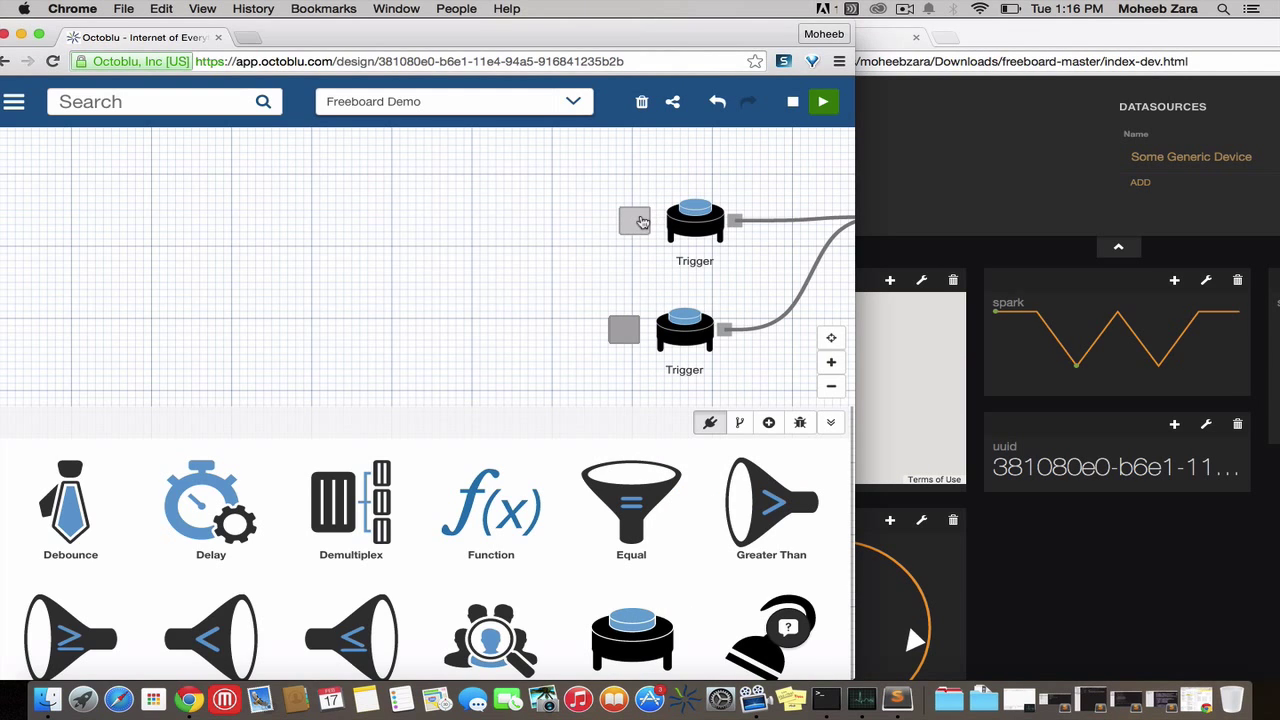
click(624, 329)
click(928, 35)
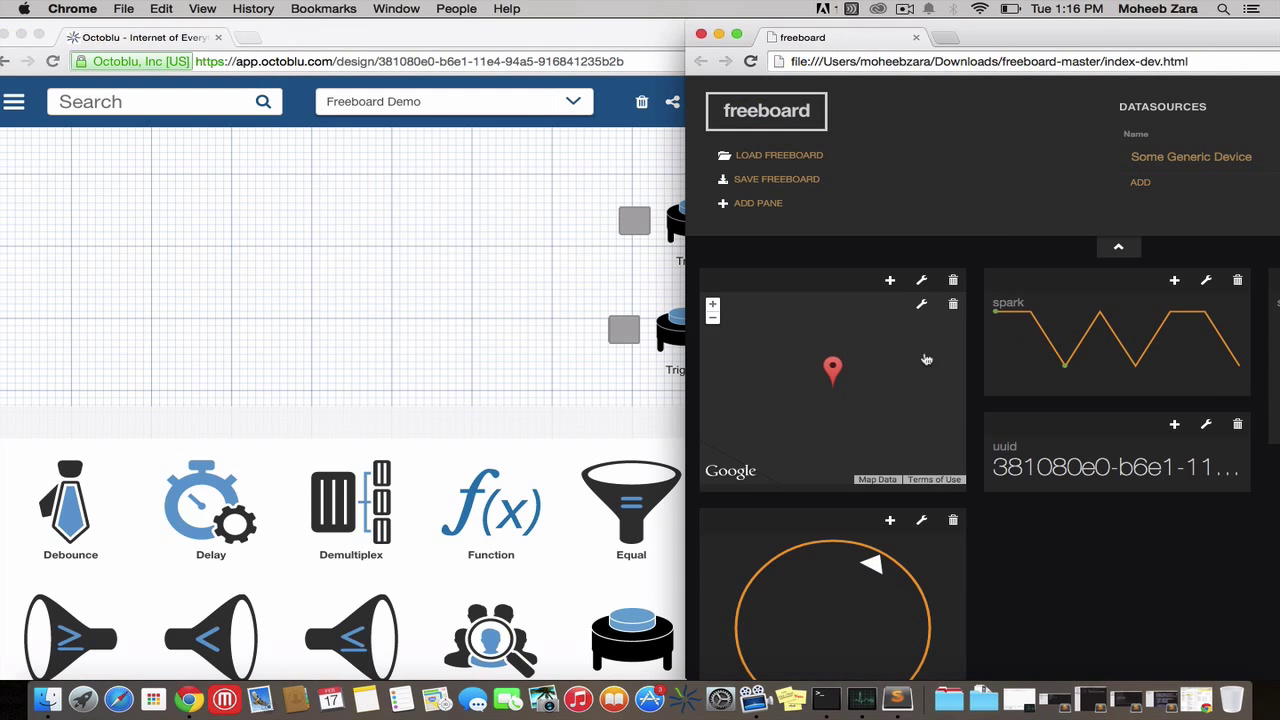
drag(993, 47, 917, 47)
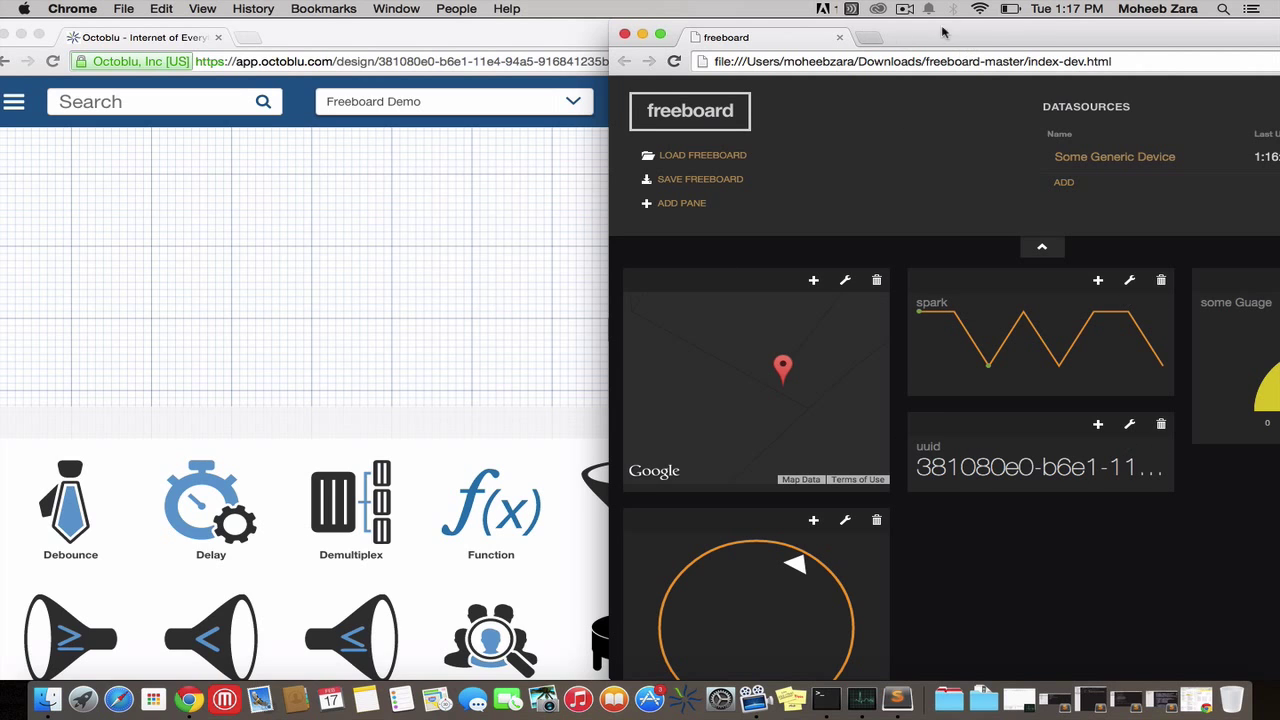
drag(959, 37, 631, 37)
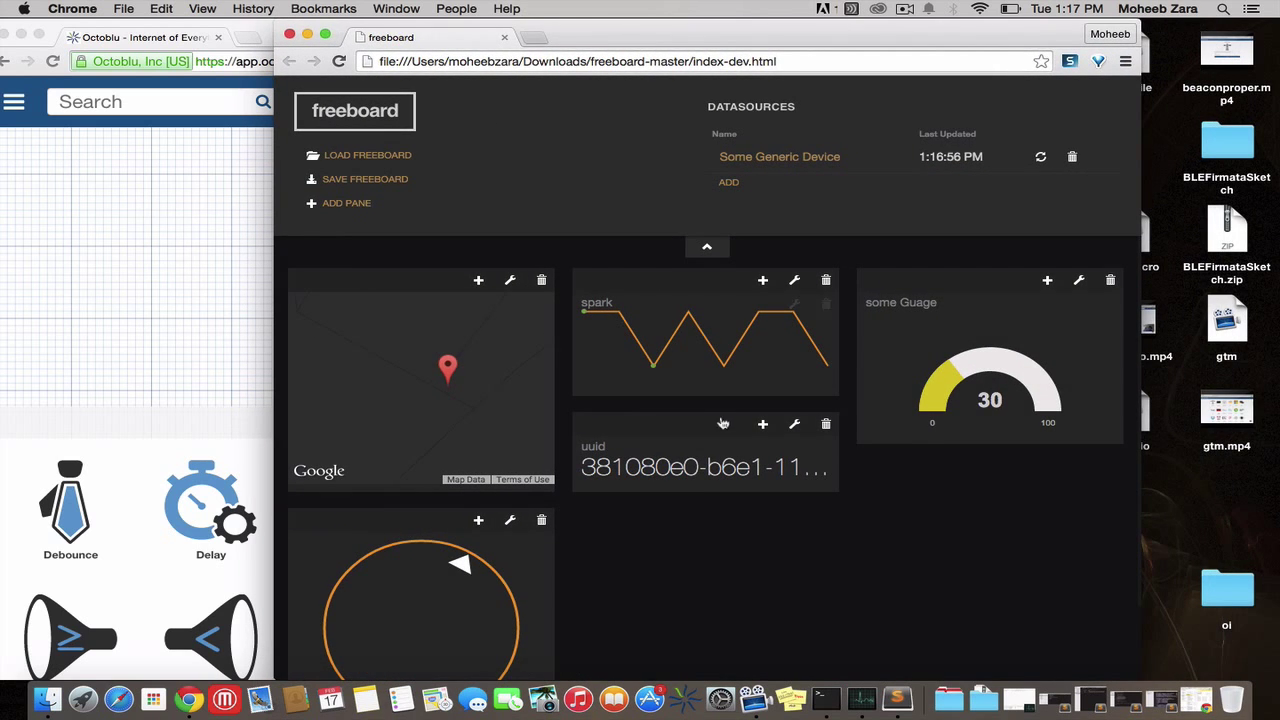
Add a new pane, then open and cancel the widget dialog without choosing a type.
click(350, 204)
click(478, 280)
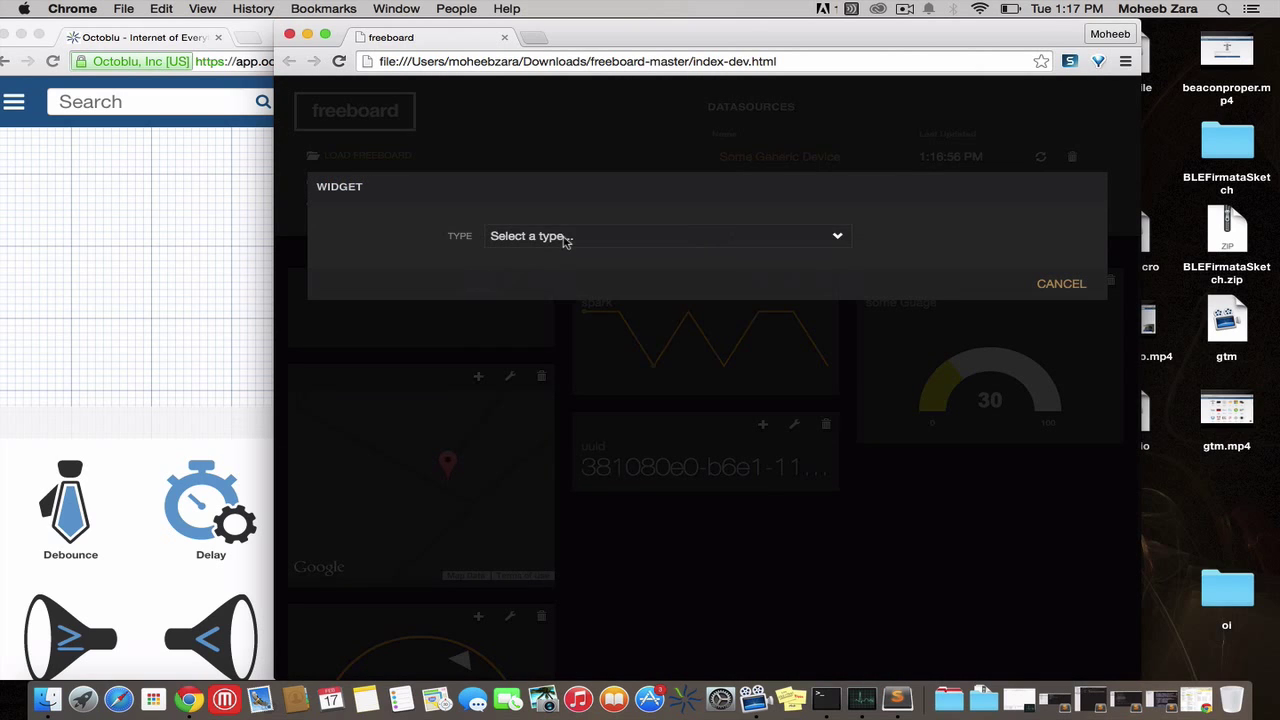
click(563, 240)
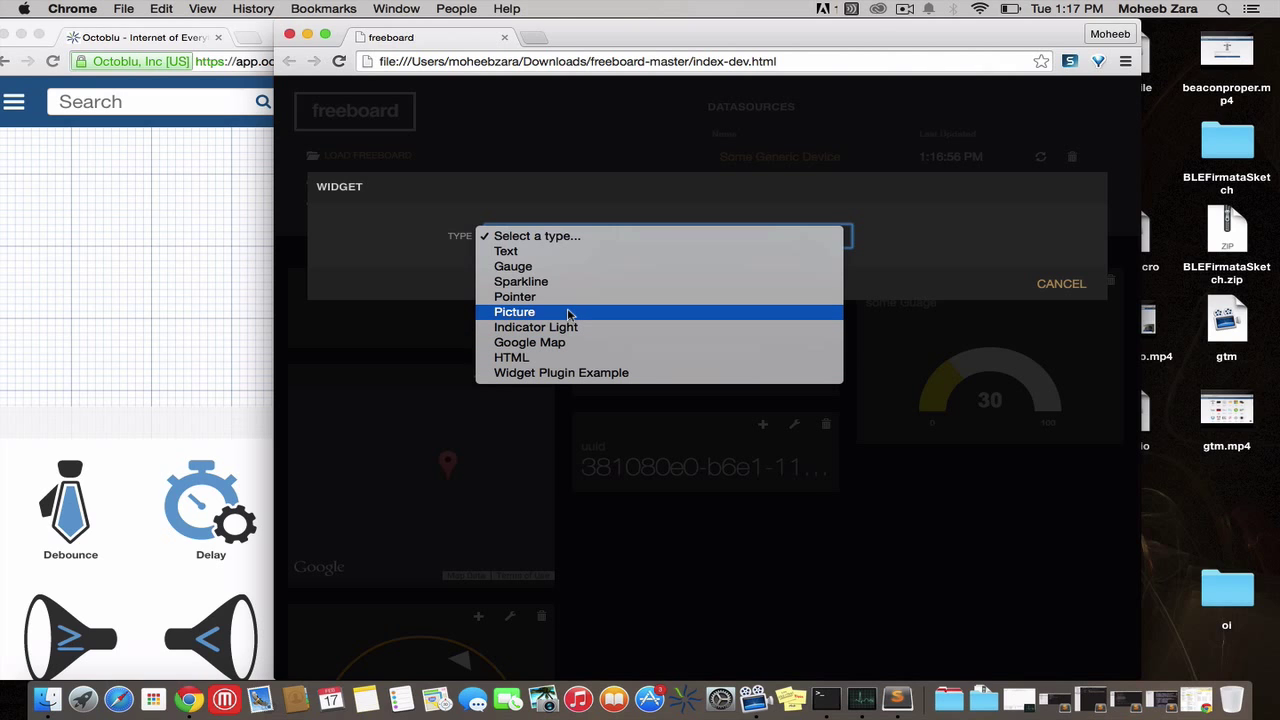
click(742, 532)
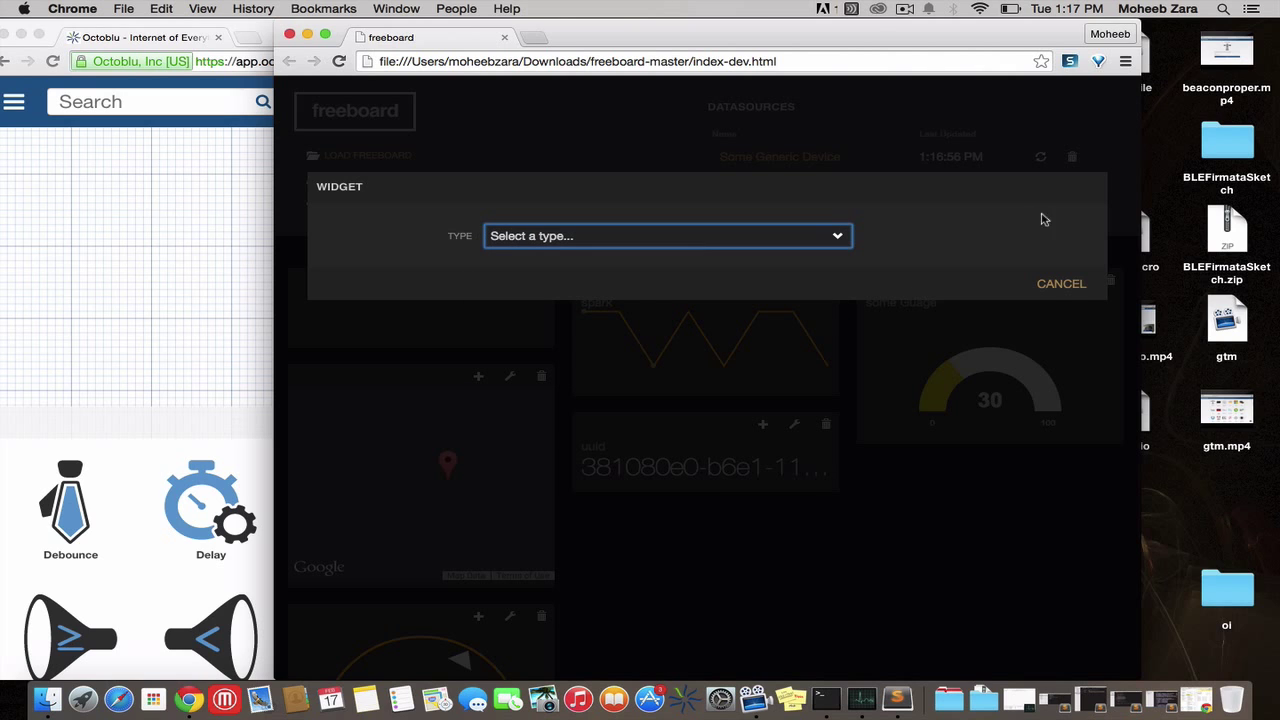
click(1058, 284)
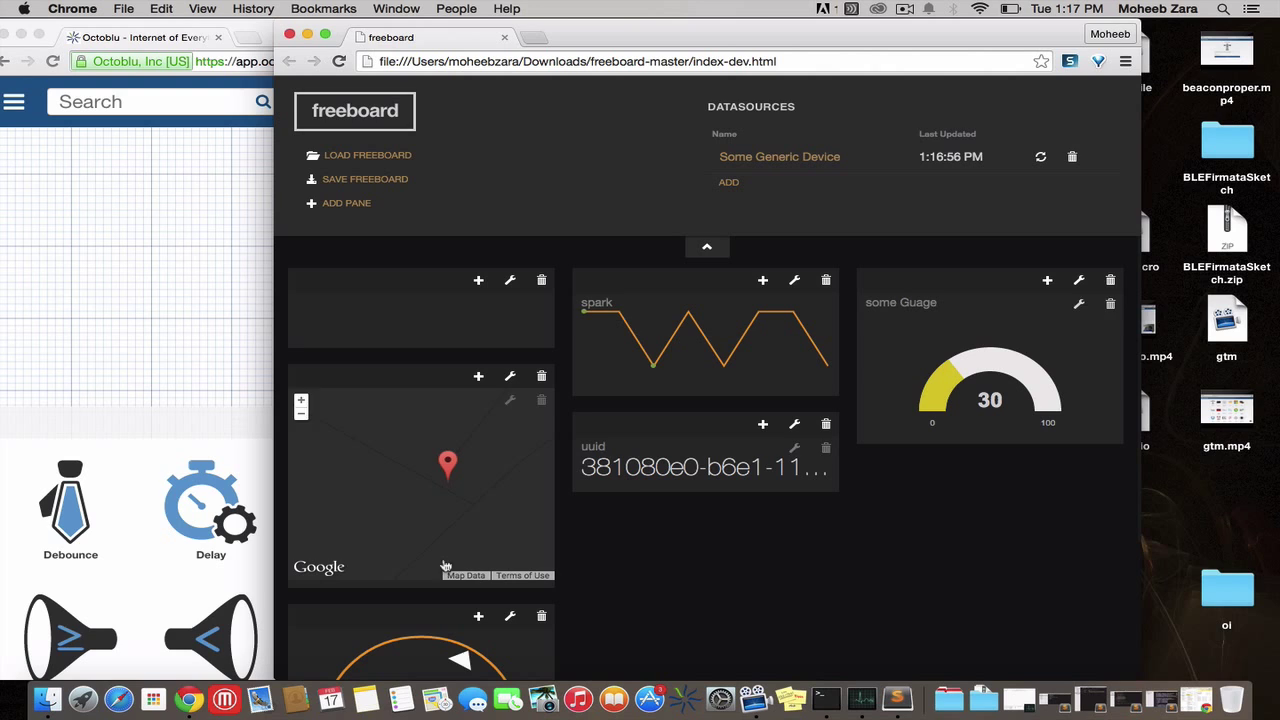
Delete the empty top-left pane and confirm with YES.
click(710, 250)
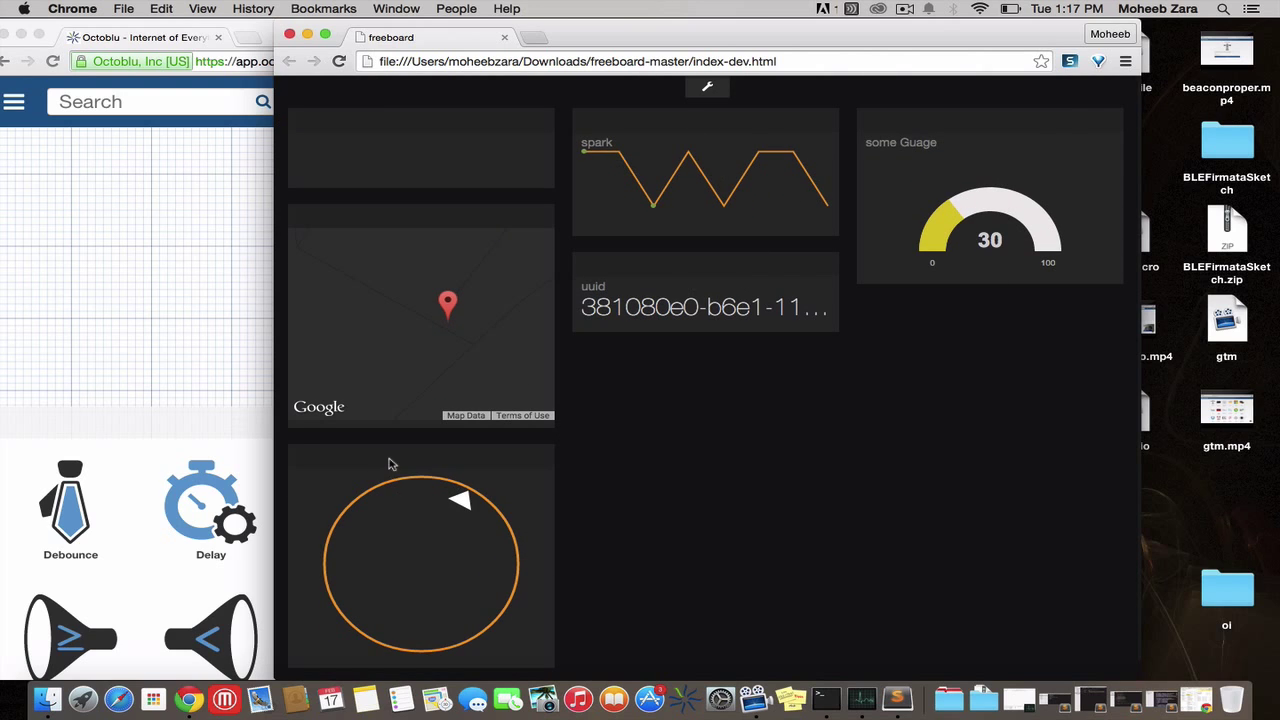
drag(391, 464, 698, 456)
click(700, 459)
click(707, 90)
click(541, 280)
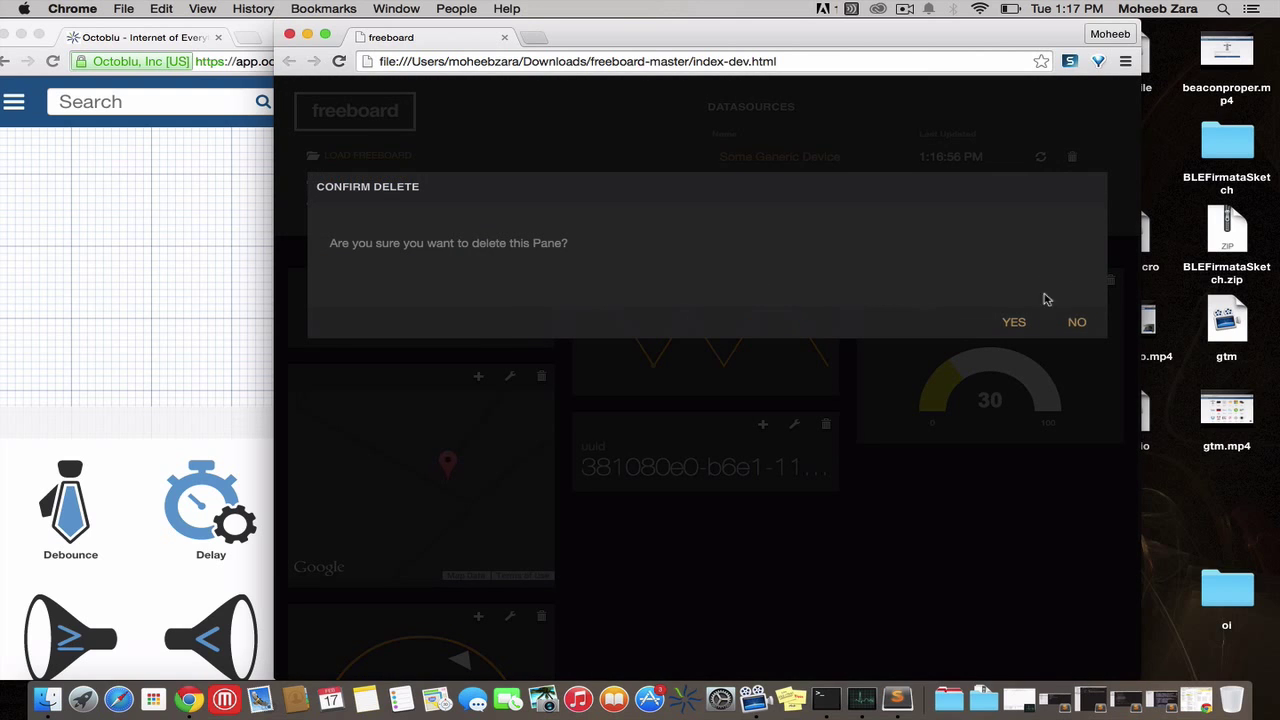
click(1014, 322)
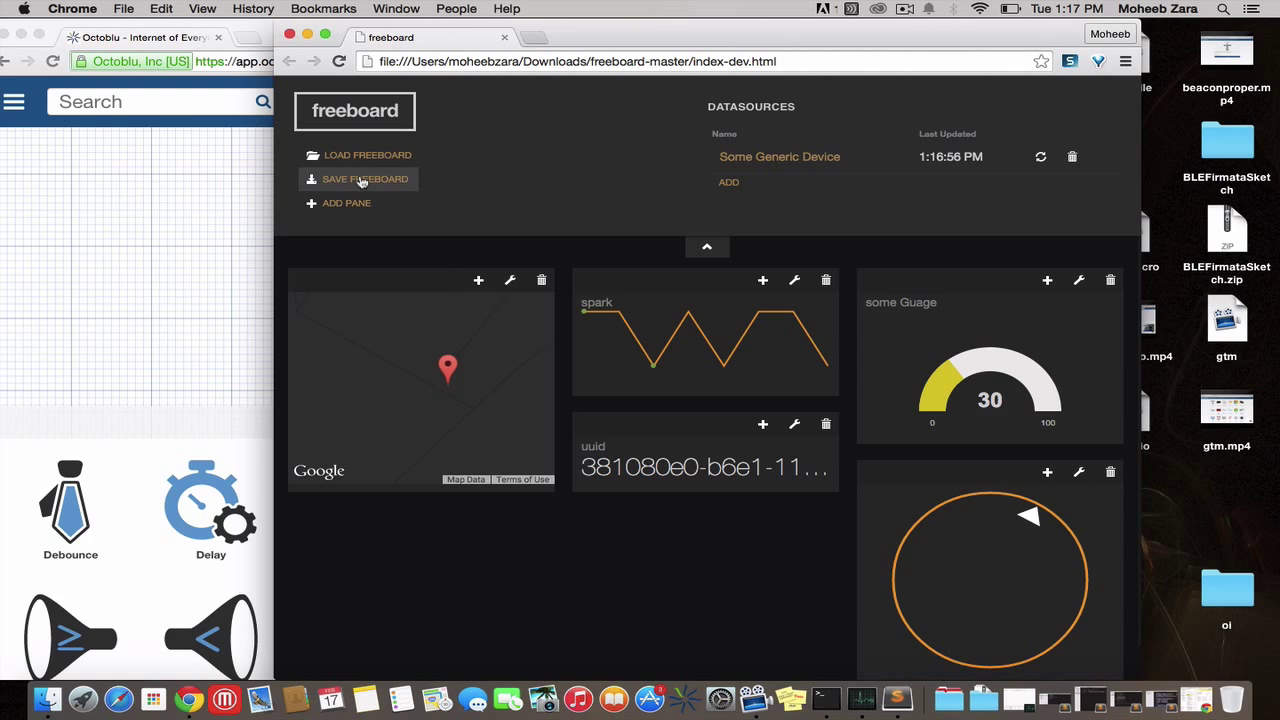
Save the dashboard as JSON, reload the page, and load dashboard (2).json back in.
click(362, 181)
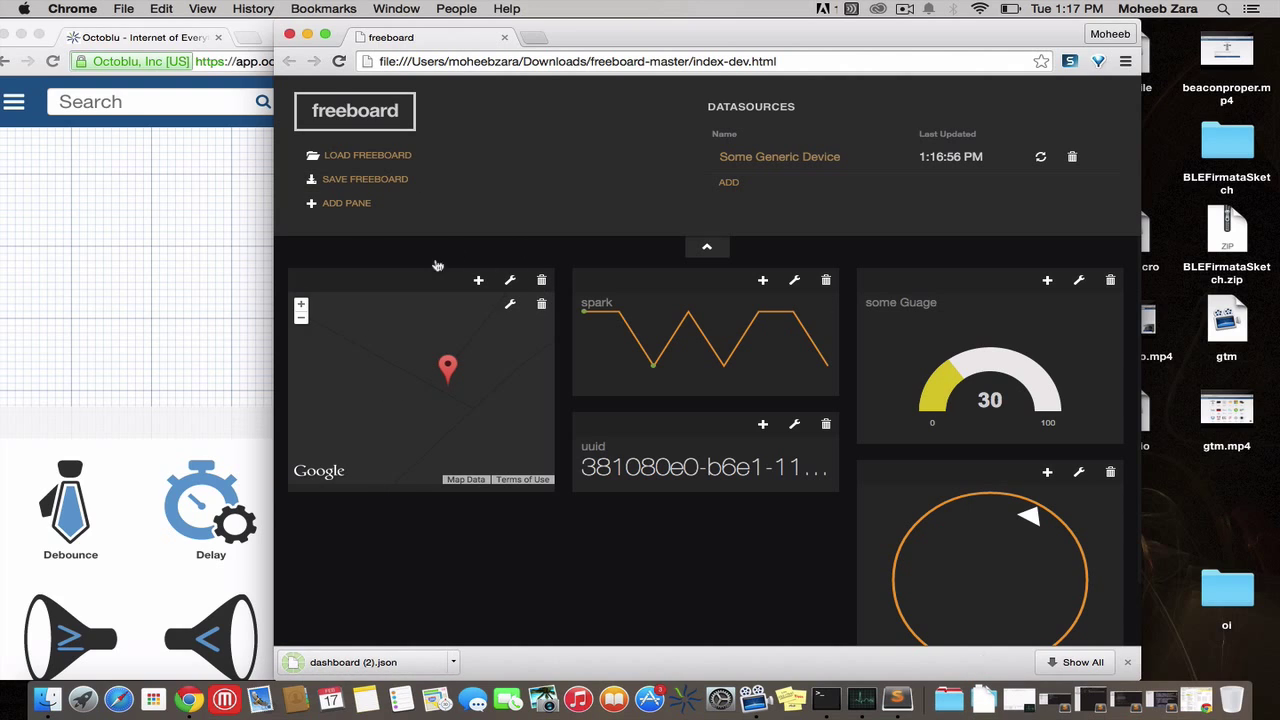
click(339, 61)
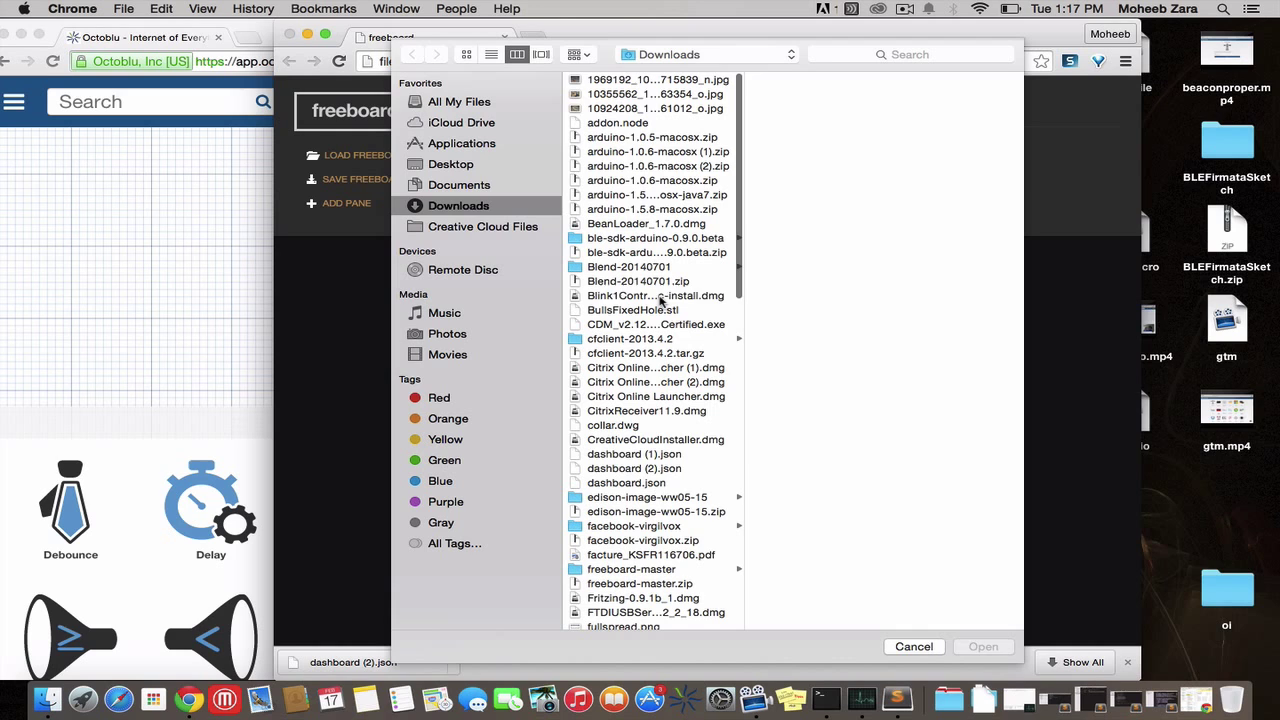
click(663, 297)
click(628, 453)
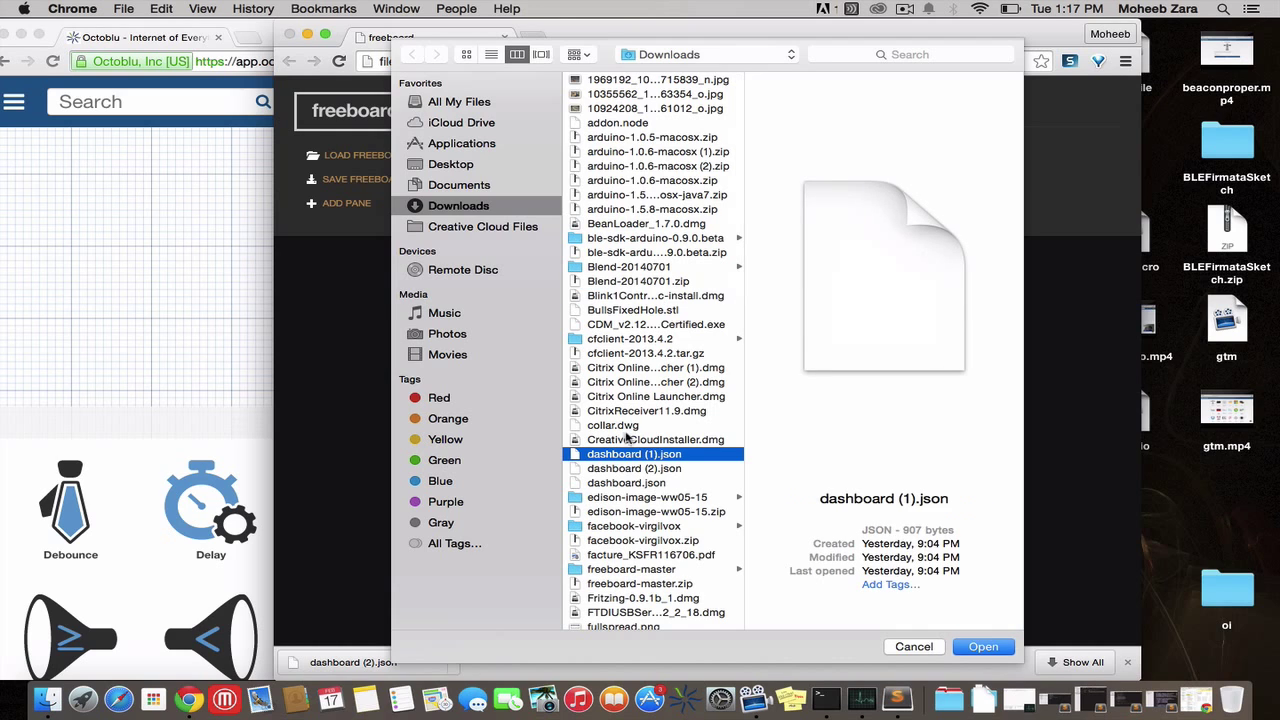
click(640, 468)
click(983, 647)
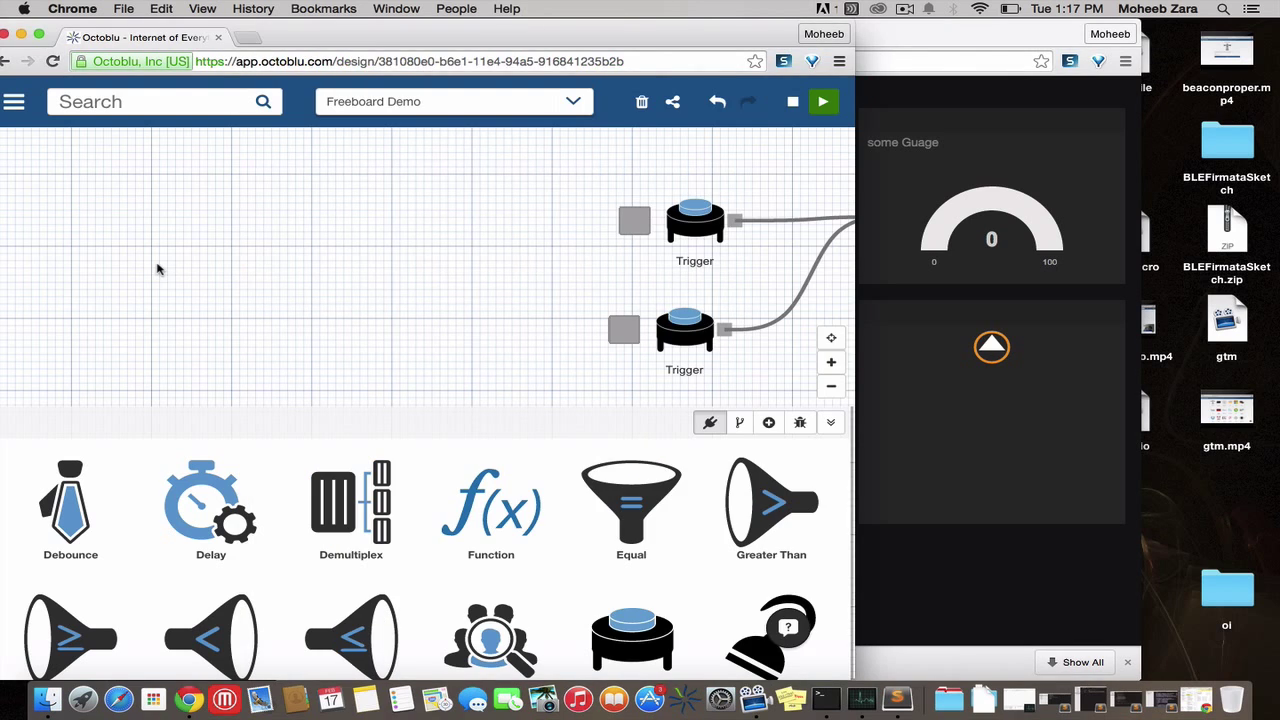
Fire both Octoblu triggers so the reloaded gauge shows 100, then show the dashboard header.
click(157, 266)
click(631, 218)
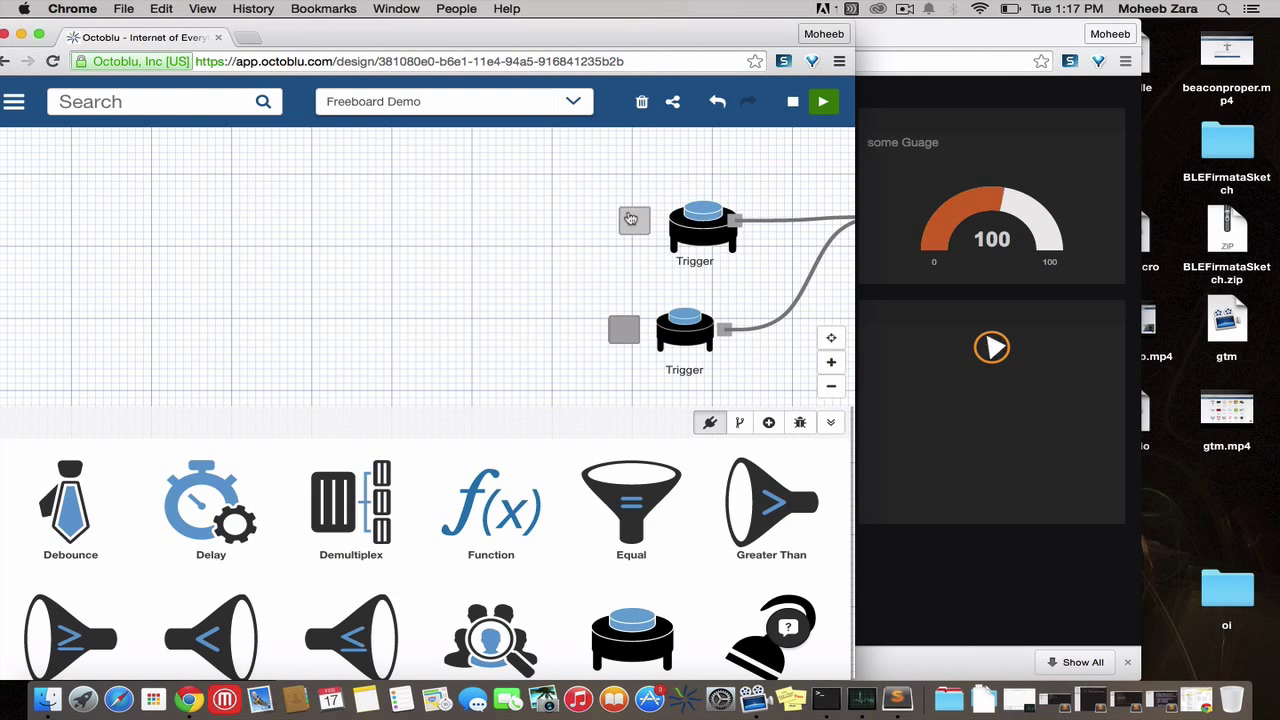
click(631, 318)
click(882, 248)
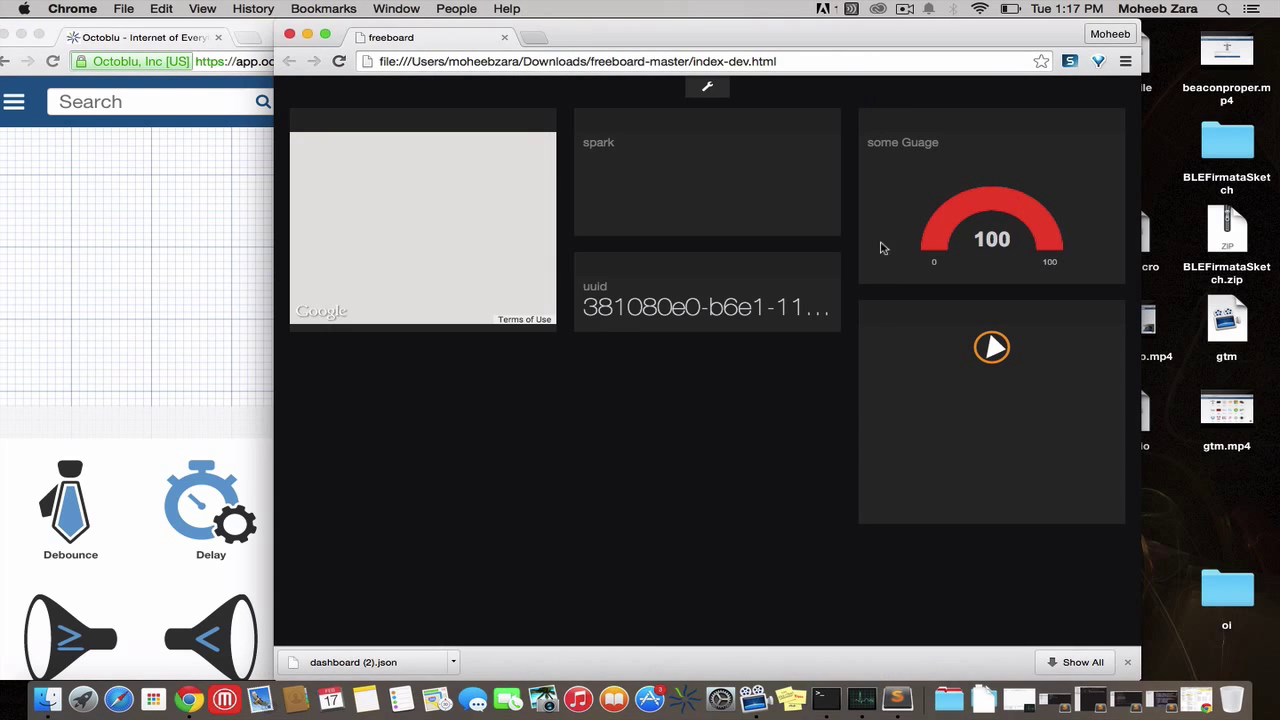
click(706, 90)
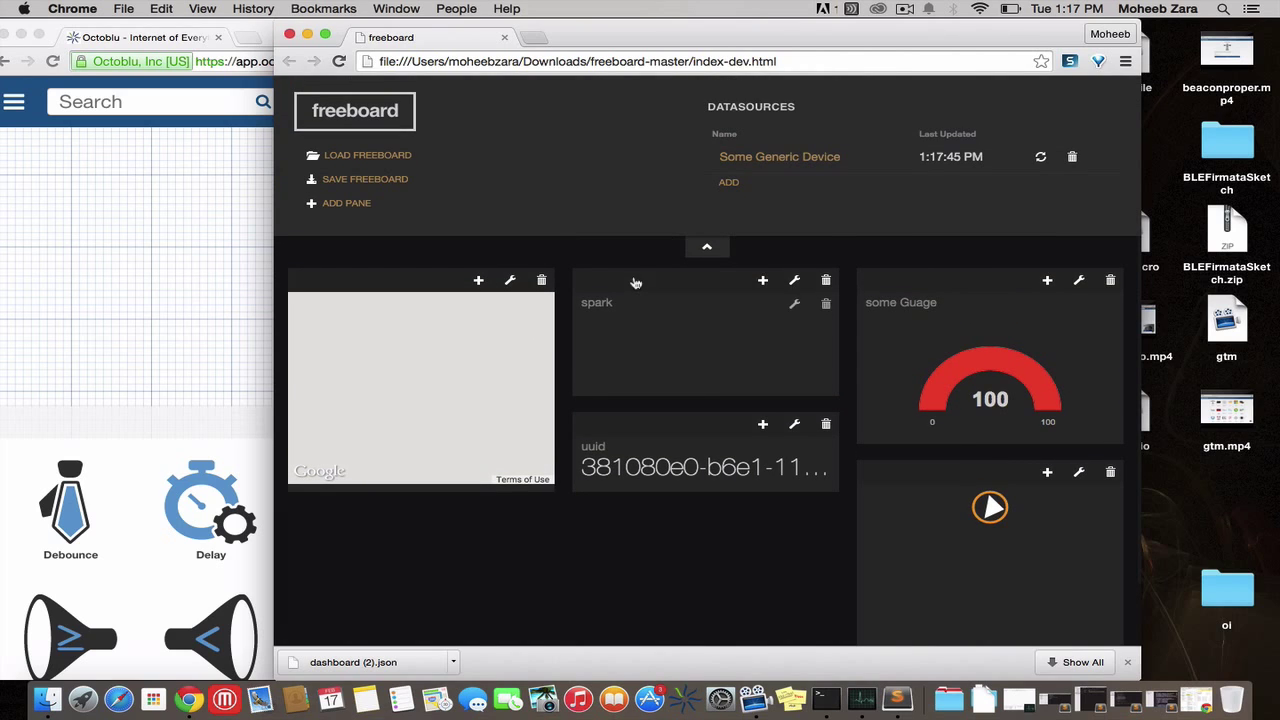